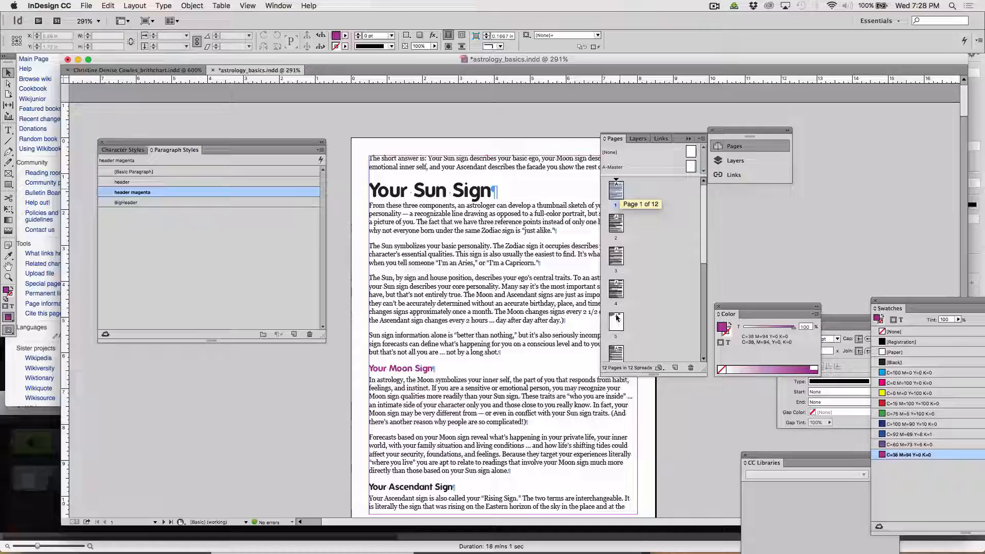
Open the A-Master page and draw a rectangle about 5.17 by 1.54 in, starting at the left margin
scroll(617, 318, "down", 4)
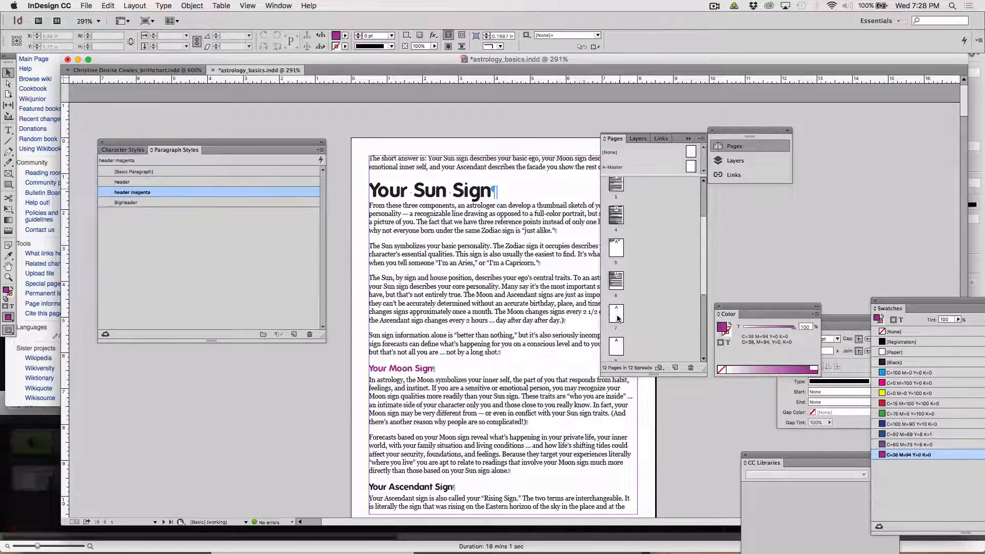
scroll(617, 313, "up", 3)
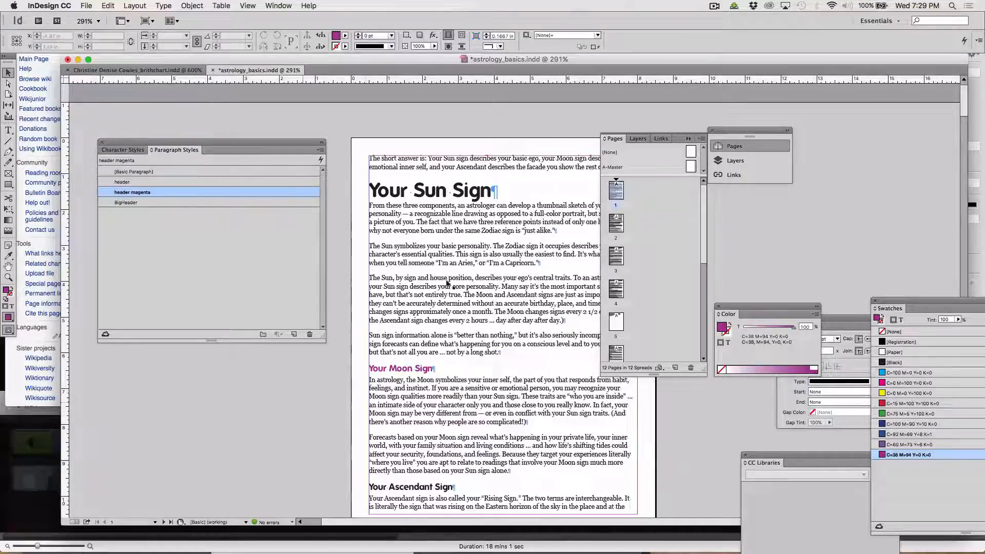
double_click(691, 167)
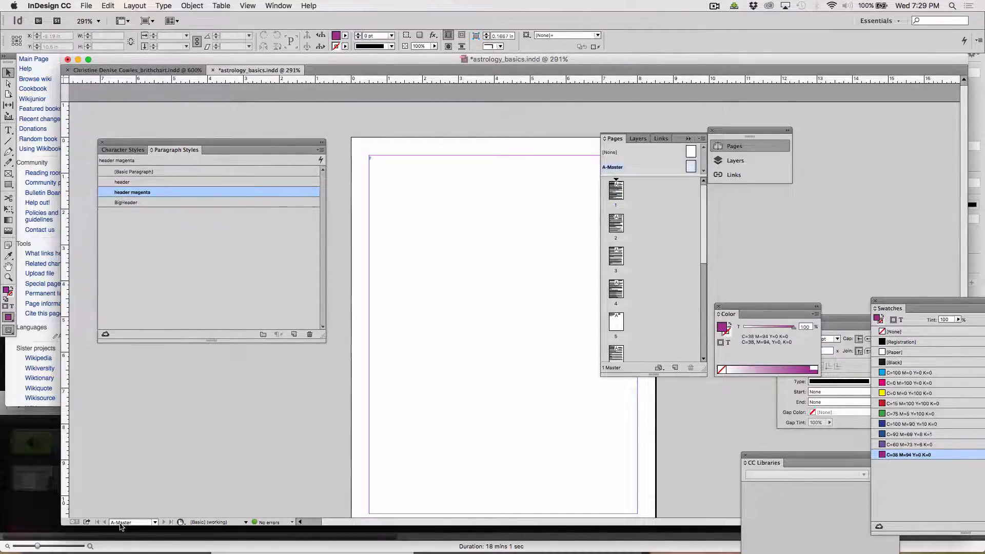
scroll(469, 324, "down", 2)
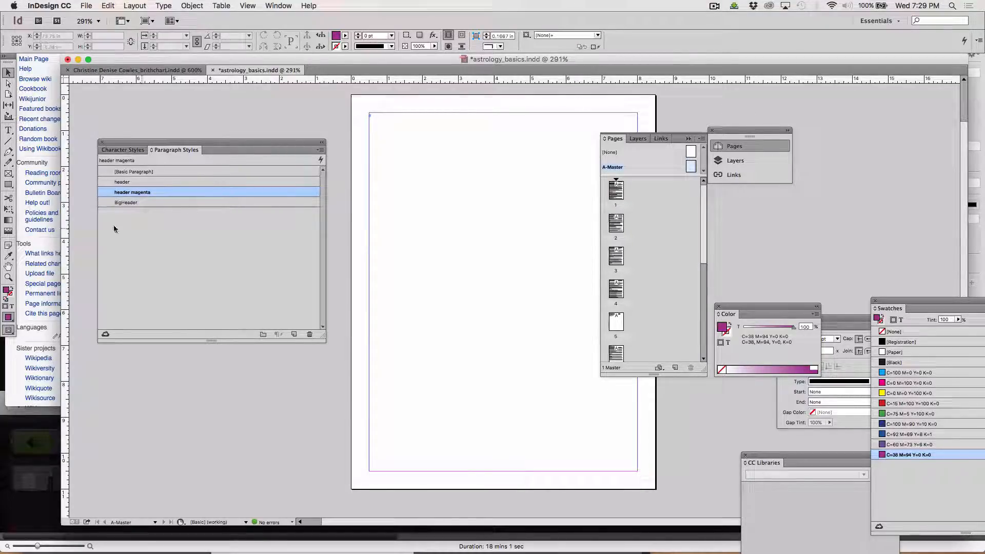
left_click(11, 186)
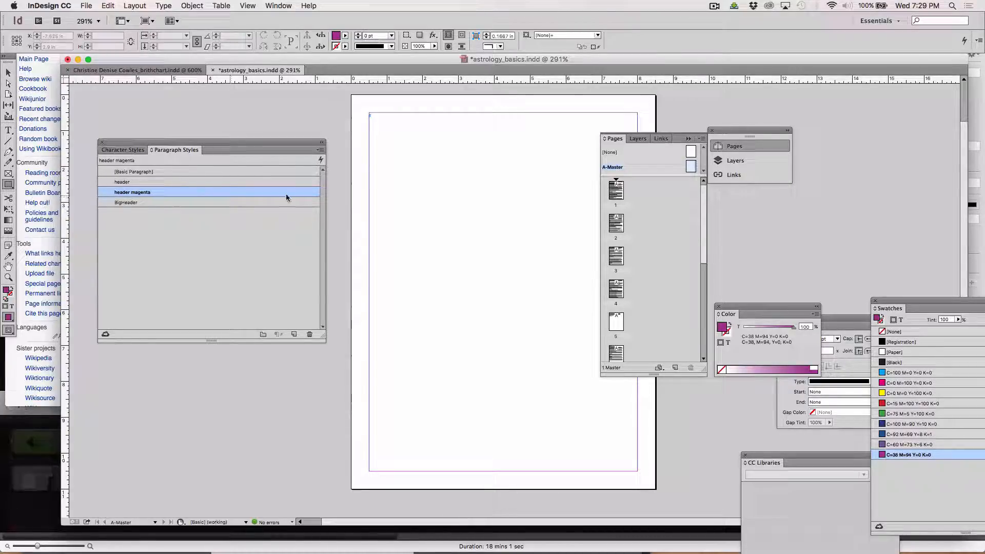
left_click_drag(369, 168, 554, 222)
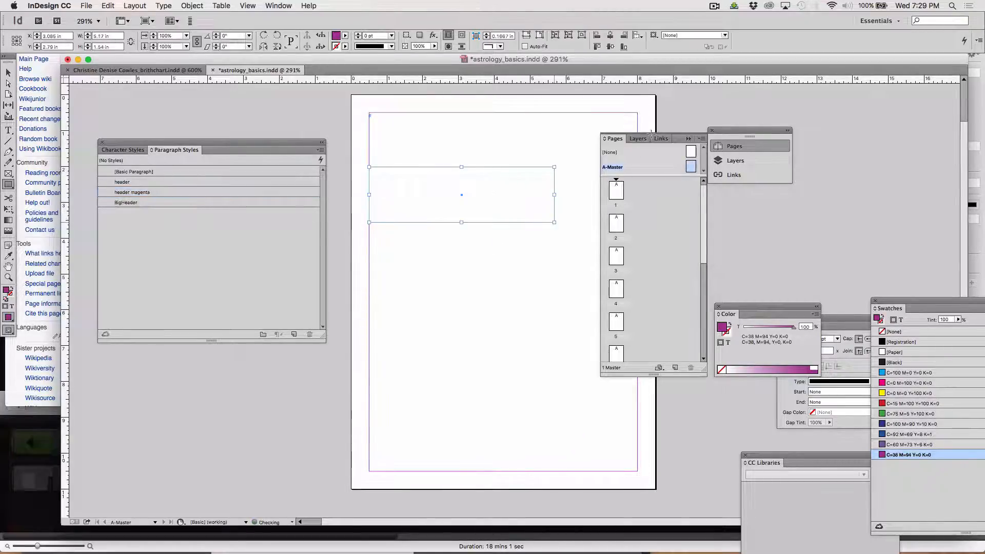
left_click(686, 138)
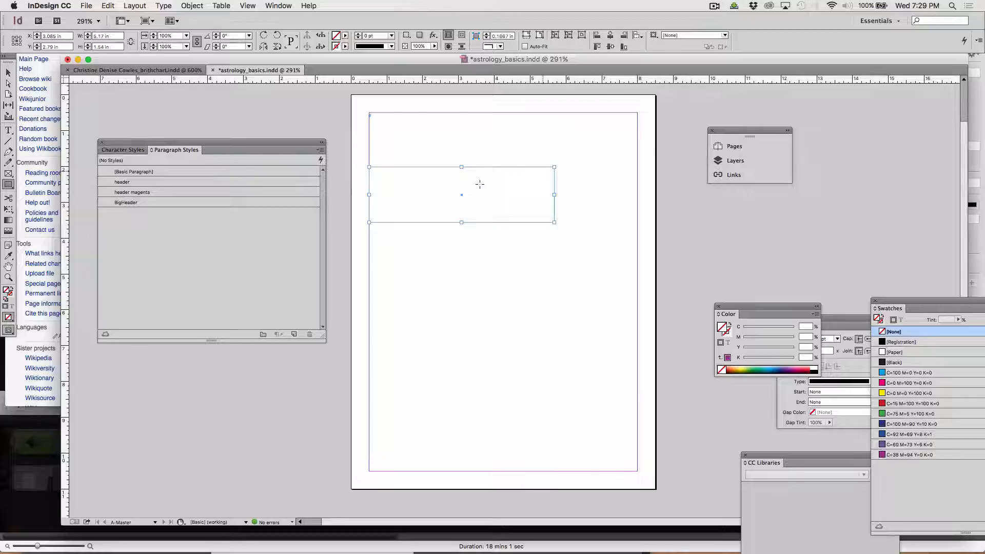
Give the rectangle a blue stroke with RGB values 44, 53, 147, and deselect it
double_click(12, 296)
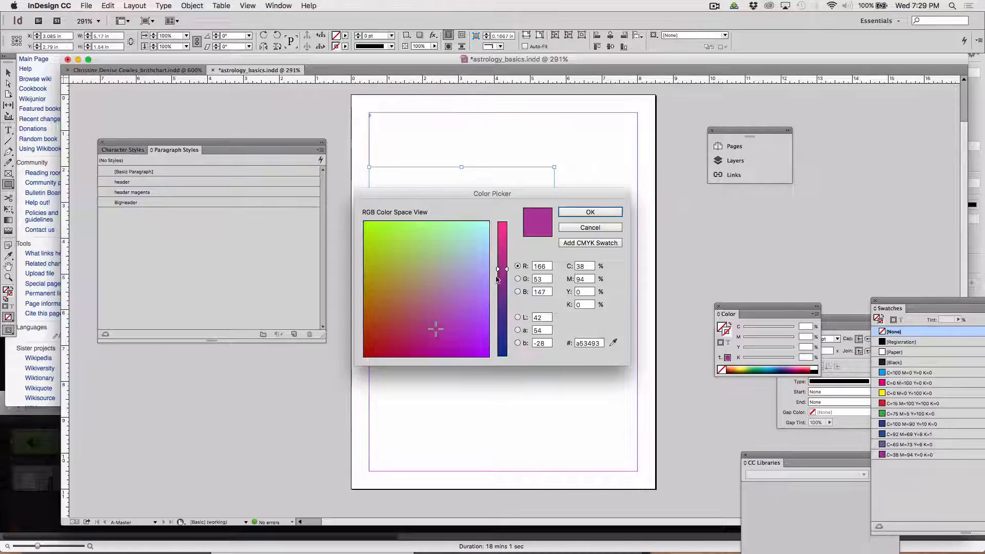
left_click(498, 333)
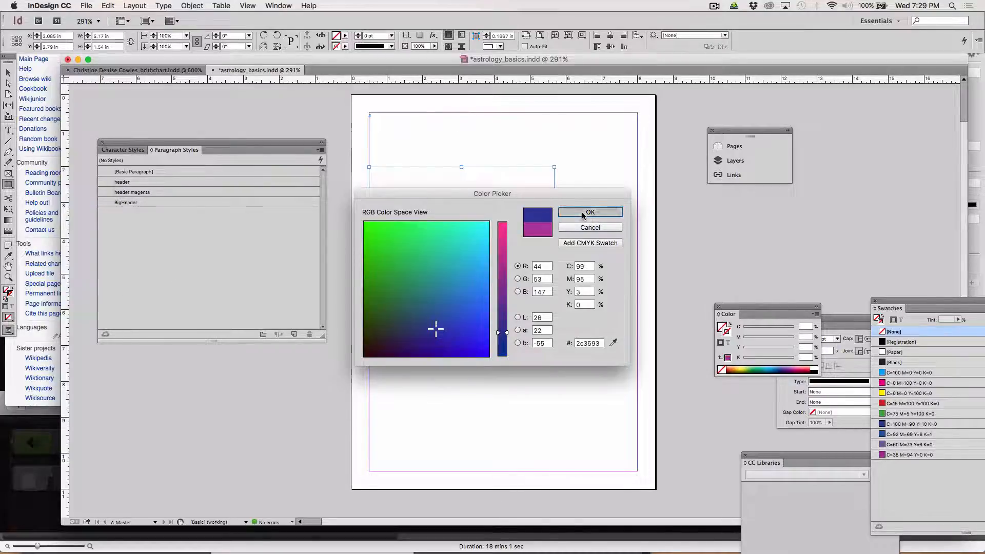
left_click(583, 215)
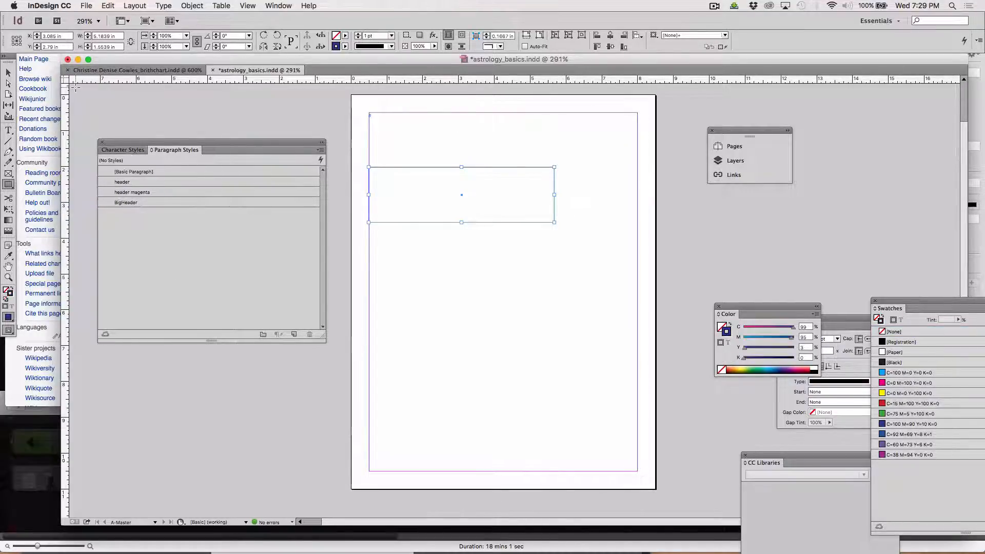
left_click(8, 73)
left_click(243, 117)
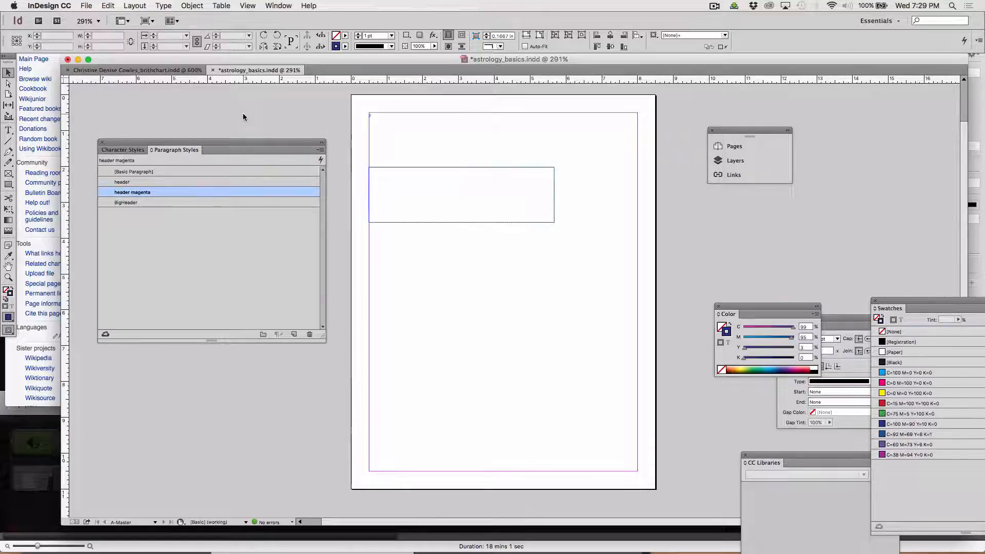
Draw a second rectangle about 2.07 by 1.55 in beside the first, ending at the right margin
left_click(9, 185)
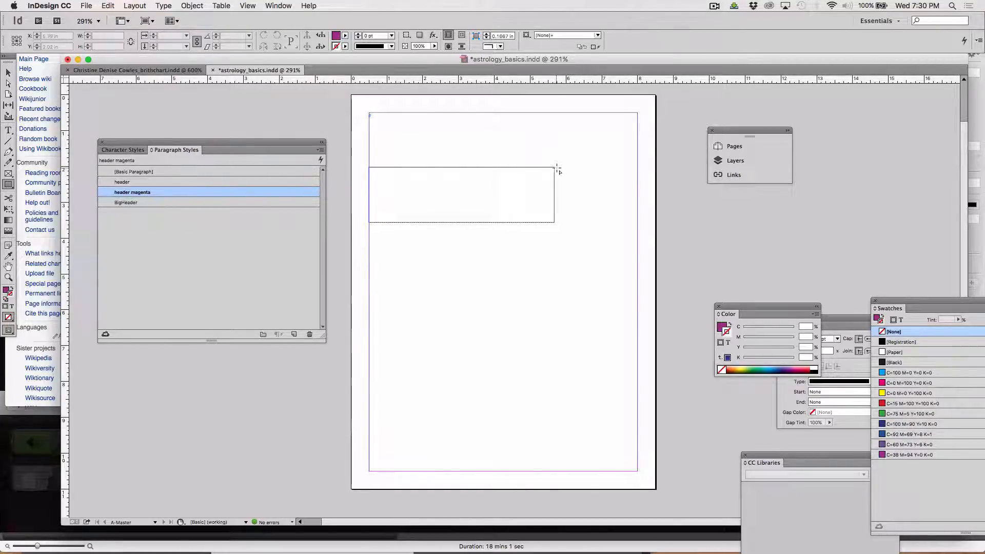
left_click_drag(564, 167, 637, 223)
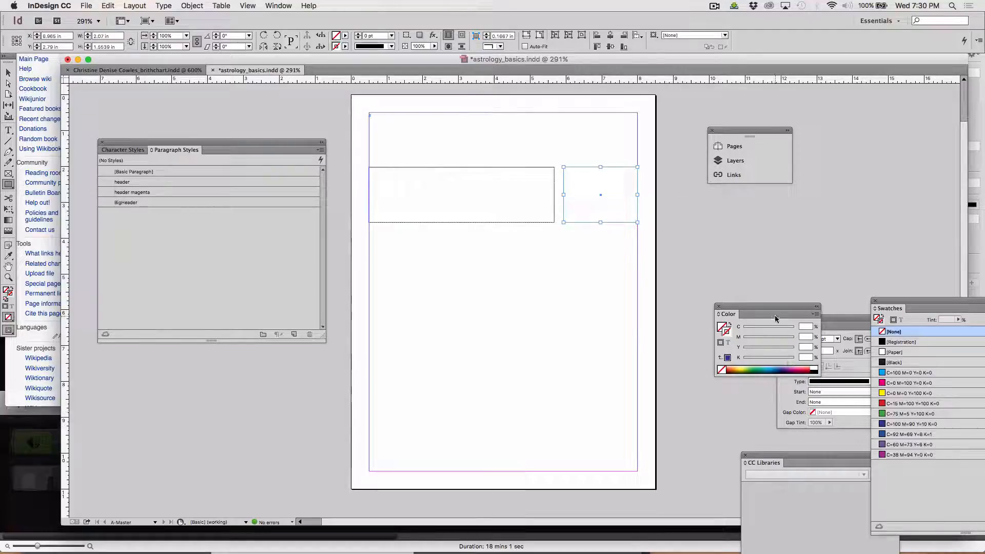
View pages 3 and 5 to check how the master page rectangles show on them
left_click(740, 149)
left_click(740, 149)
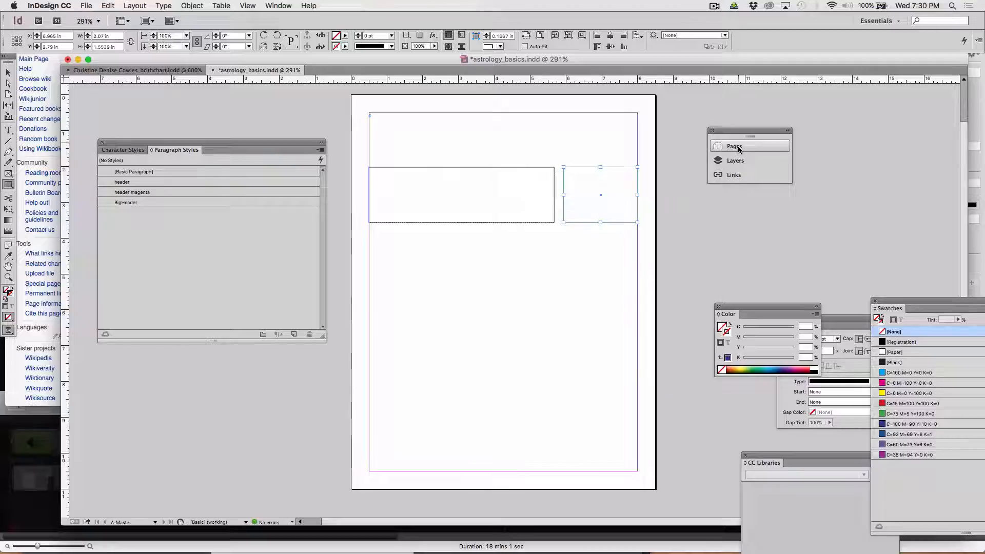
left_click(739, 149)
left_click(740, 149)
double_click(616, 257)
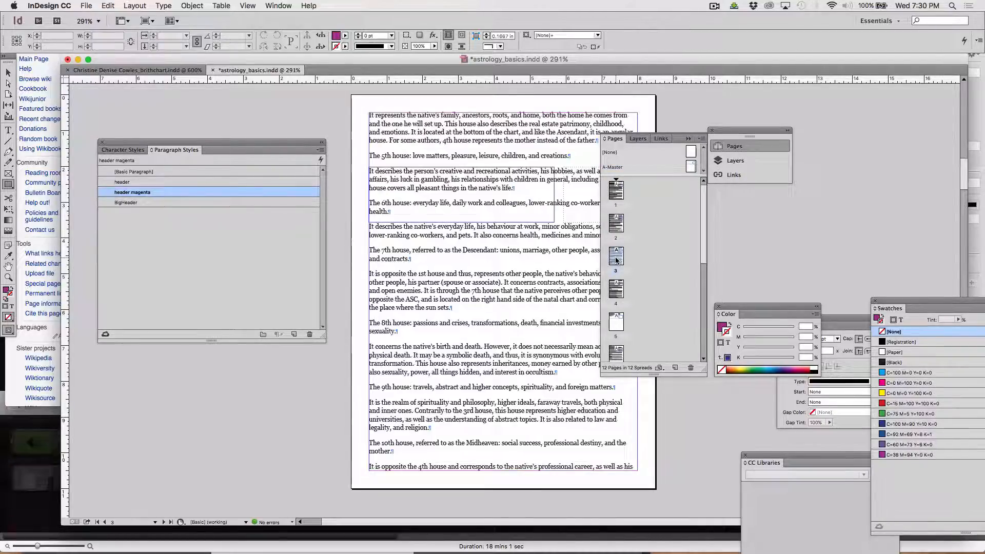
double_click(618, 321)
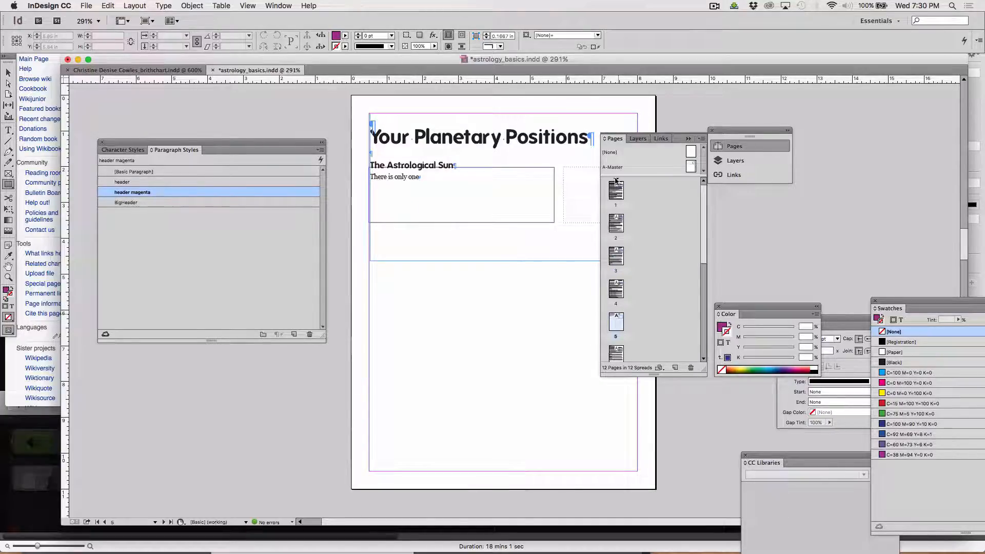
Return to A-Master, undo the second rectangle and redraw it closer to the first, about 2.17 by 1.55 in
double_click(691, 165)
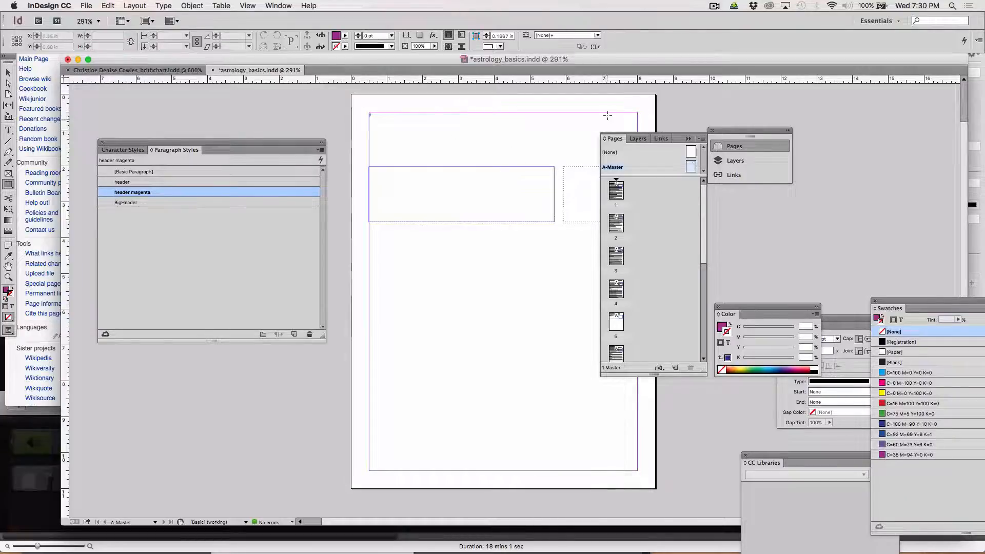
key("super+z")
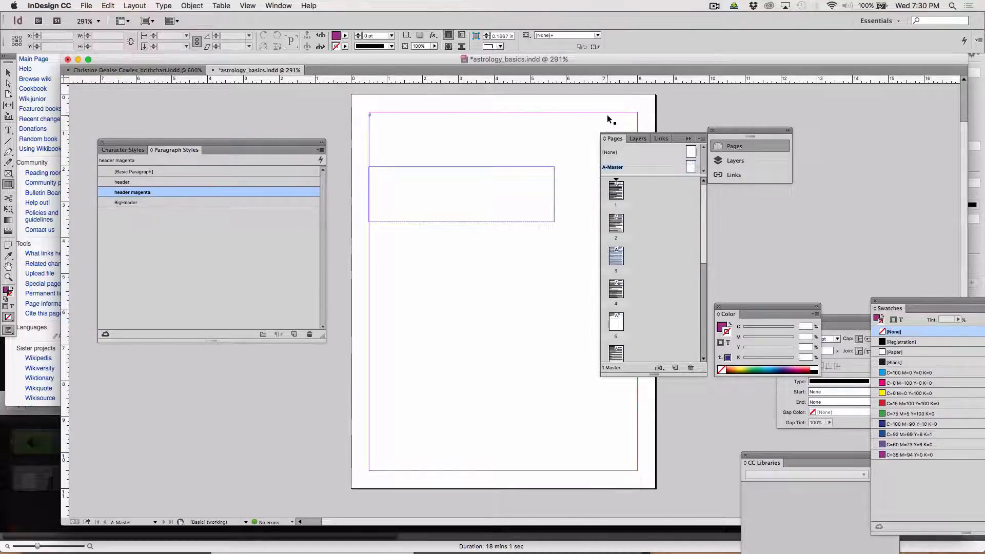
left_click(688, 139)
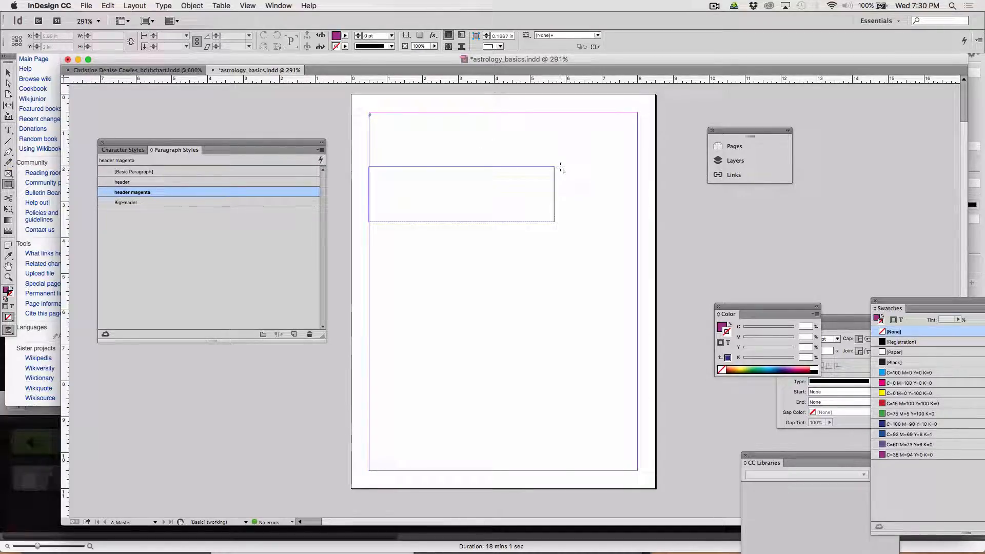
left_click_drag(560, 166, 640, 222)
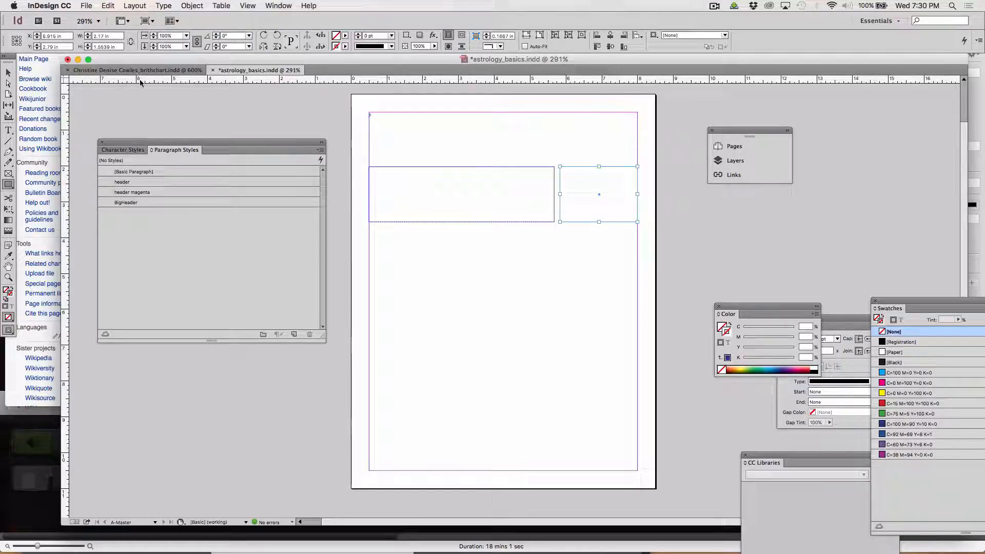
Hide the document rulers and show them again
left_click(248, 6)
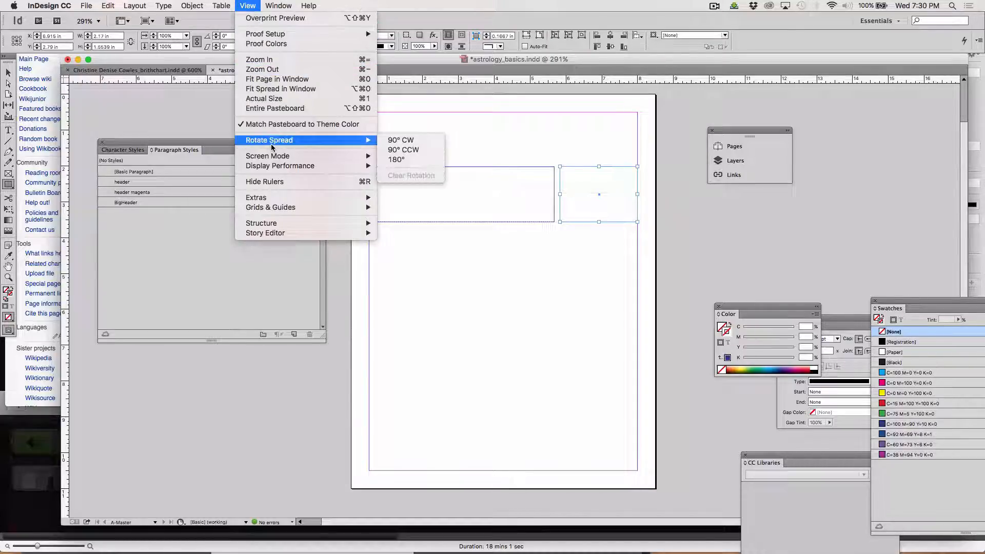
left_click(273, 182)
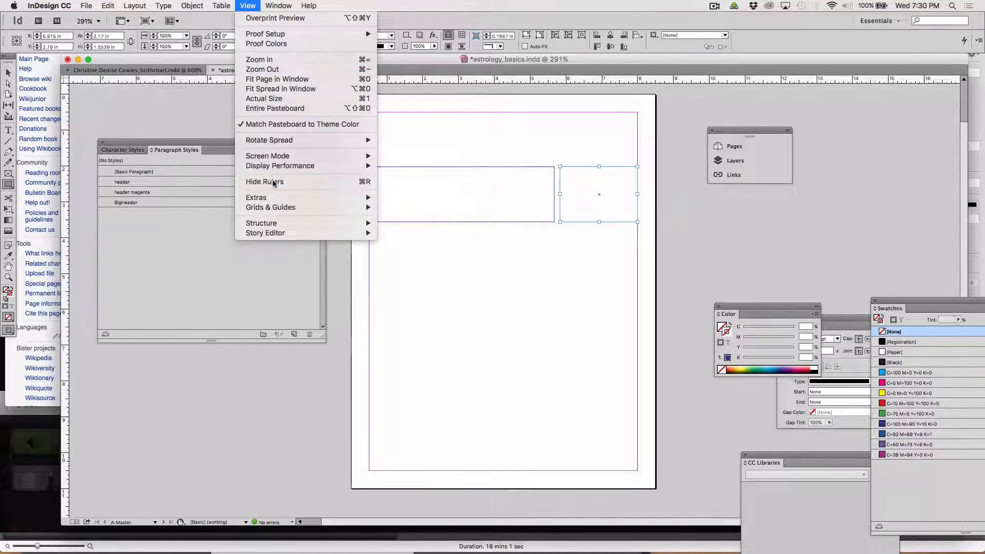
left_click(248, 6)
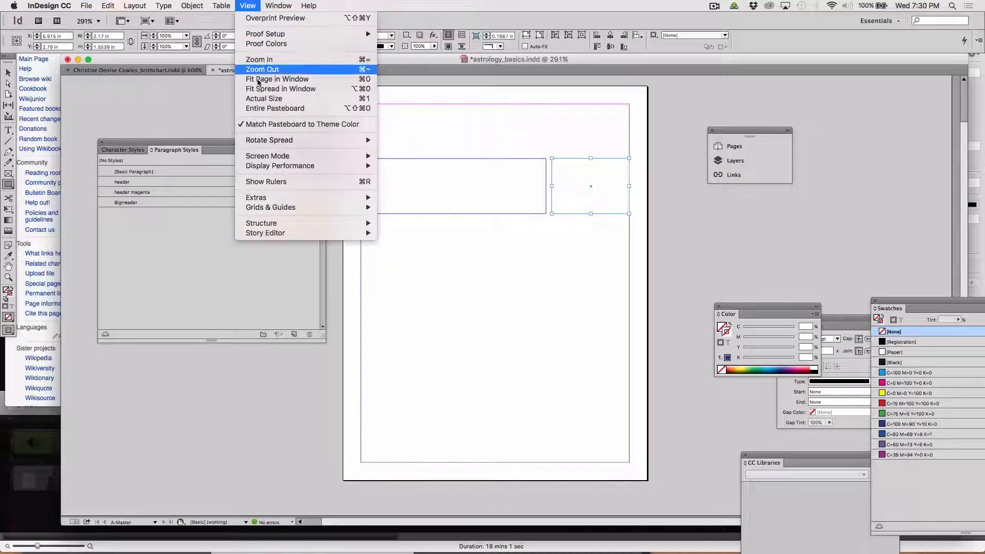
left_click(260, 183)
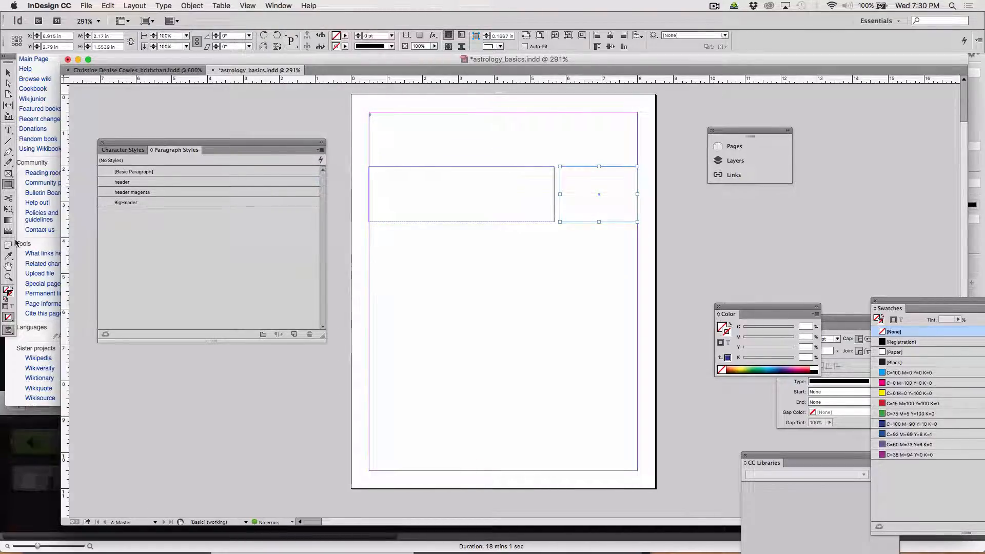
Place two vertical guides on the master page, along the facing edges of the two rectangles
left_click_drag(65, 322, 553, 210)
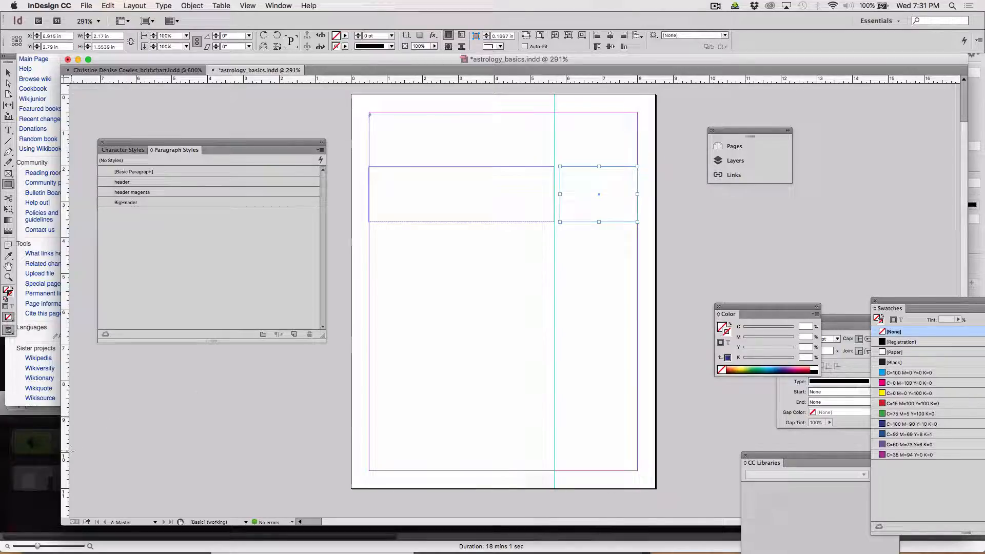
left_click_drag(69, 451, 560, 277)
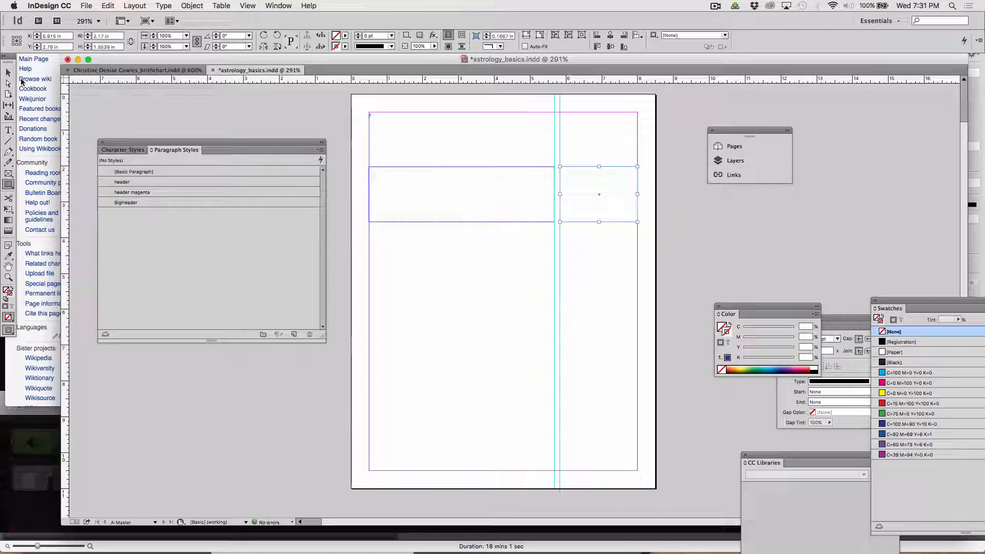
Delete the text frame and both reference rectangles from the master page, keeping the guides
key("v")
left_click_drag(455, 151, 458, 249)
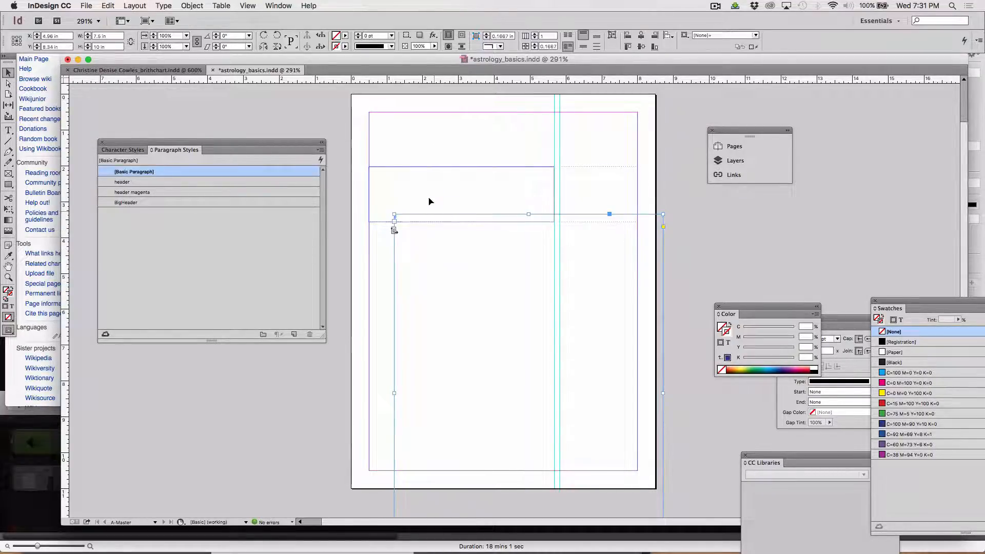
key("Delete")
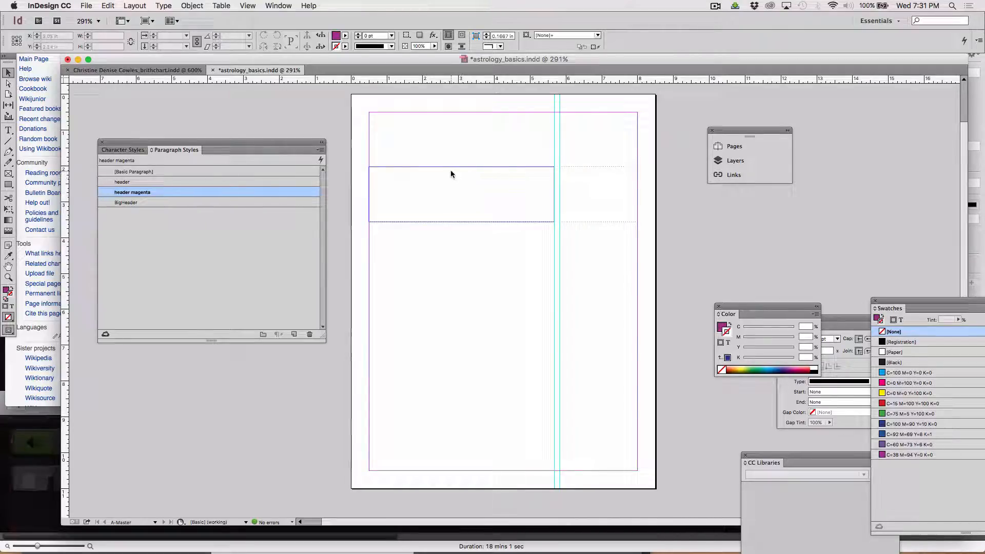
left_click(445, 167)
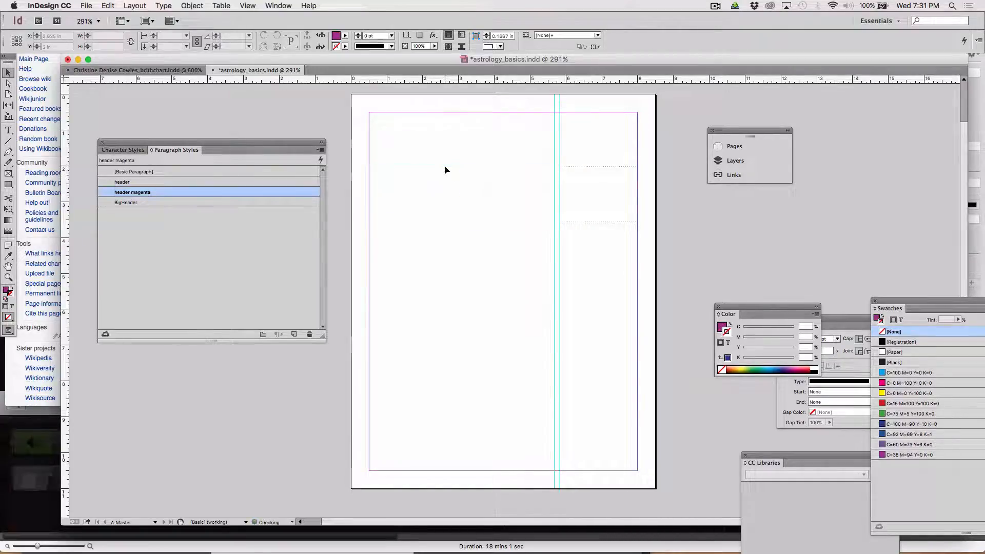
left_click(580, 166)
key("Delete")
On page 1, move the text frame back to the top-left margin corner and narrow it to the first guide, about 5.18 in wide
left_click(734, 147)
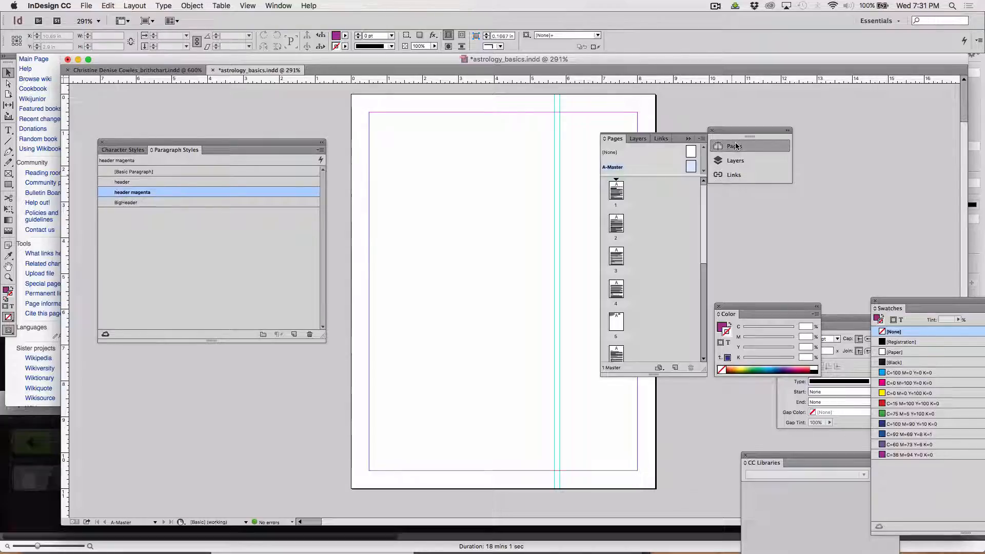
left_click(615, 191)
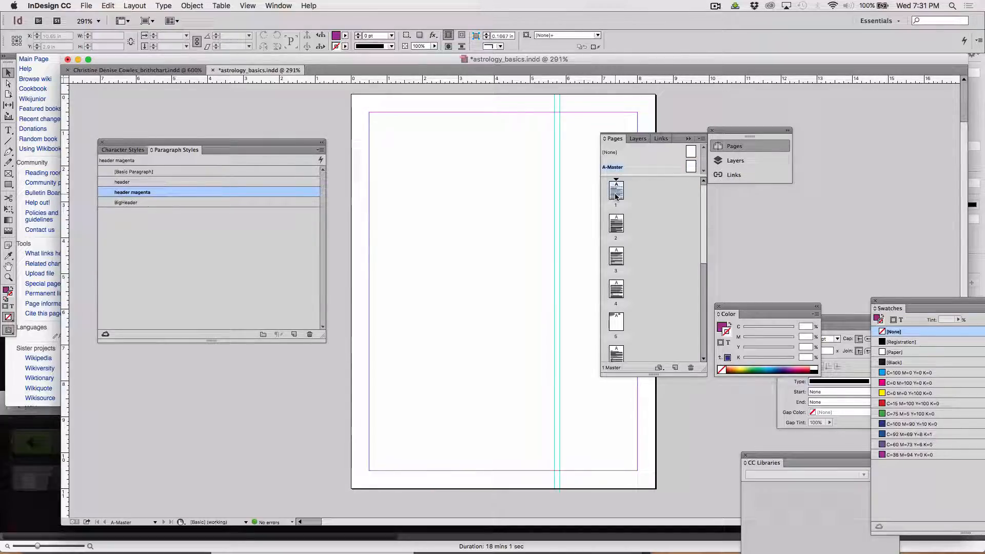
double_click(615, 193)
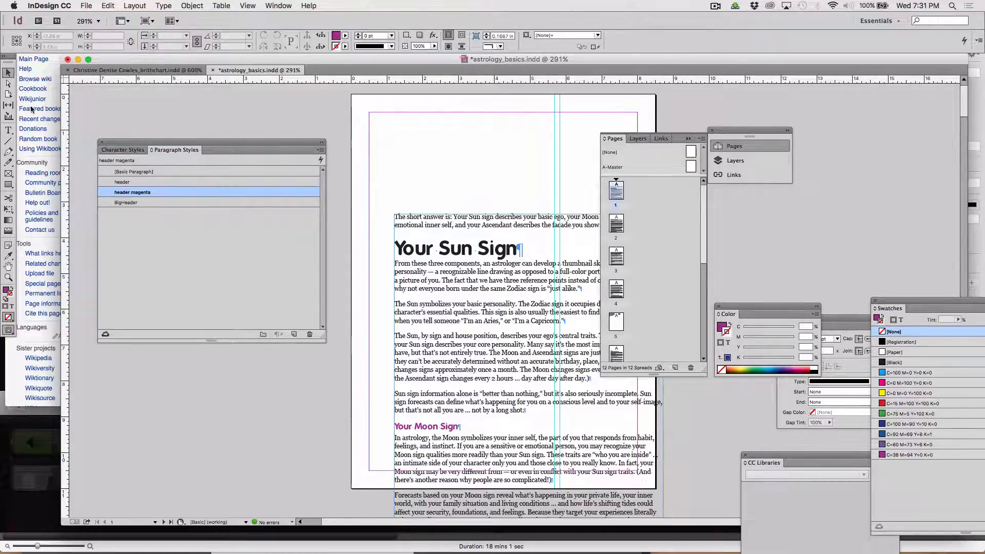
left_click_drag(463, 268, 439, 170)
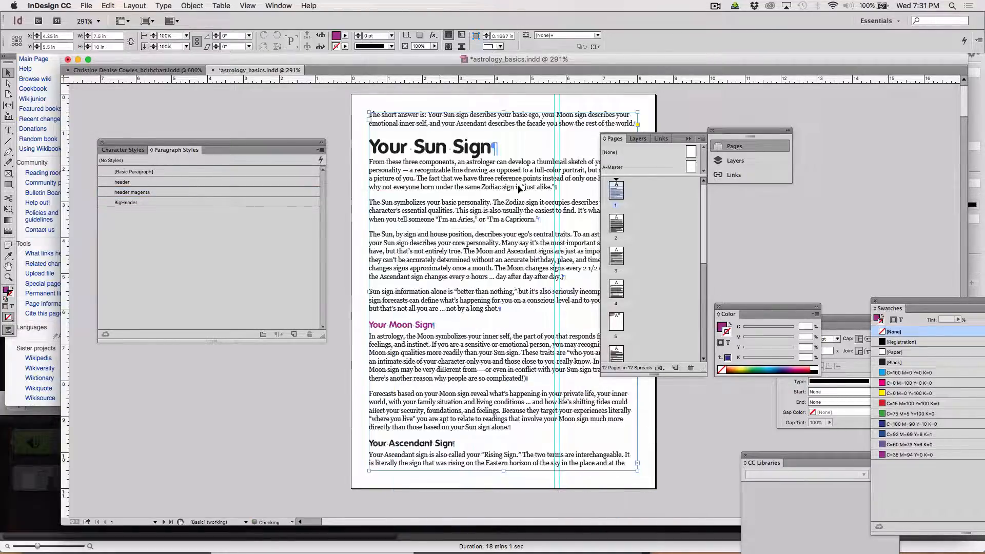
left_click(687, 138)
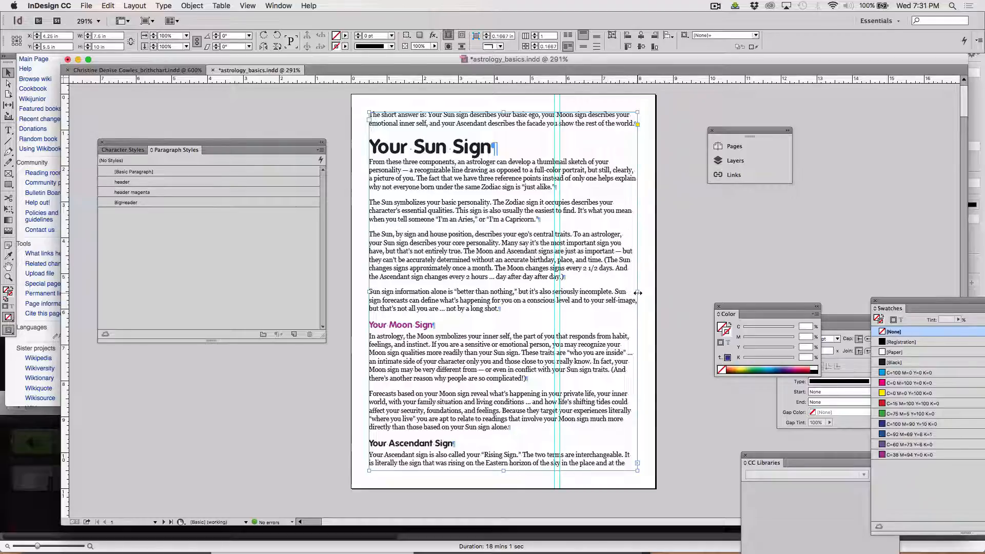
left_click_drag(638, 292, 555, 293)
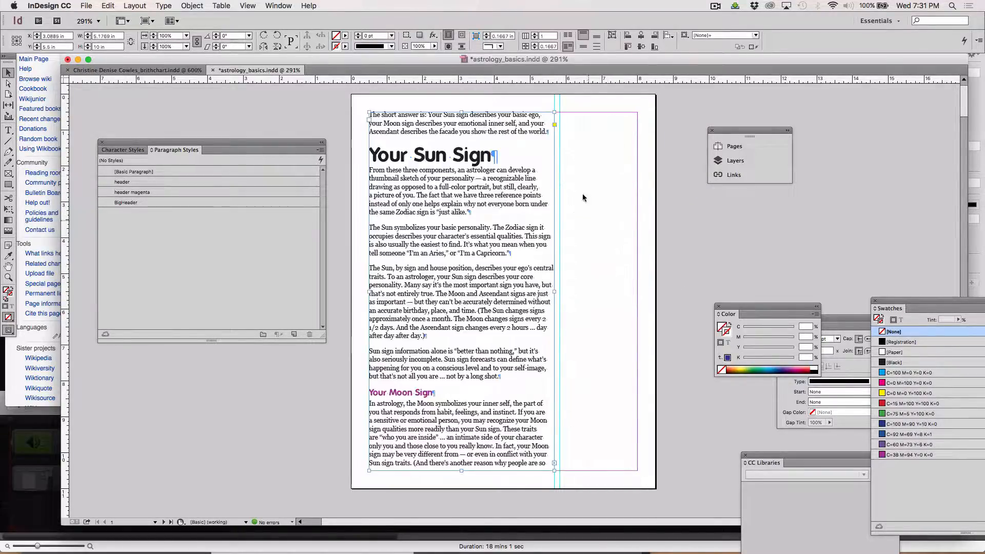
On page 2, move the text frame to the top-left margin corner and narrow it to the first vertical guide
scroll(603, 173, "down", 10)
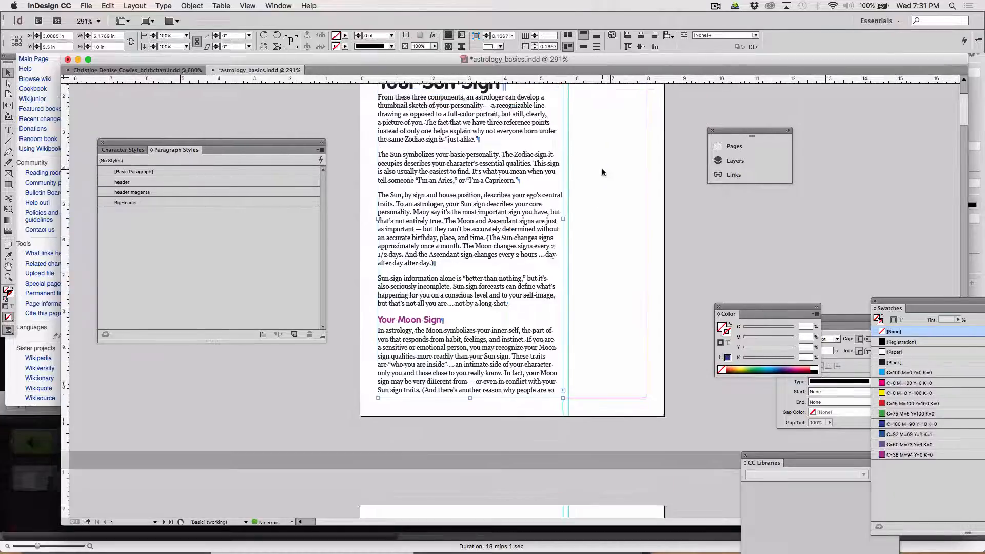
scroll(602, 168, "down", 3)
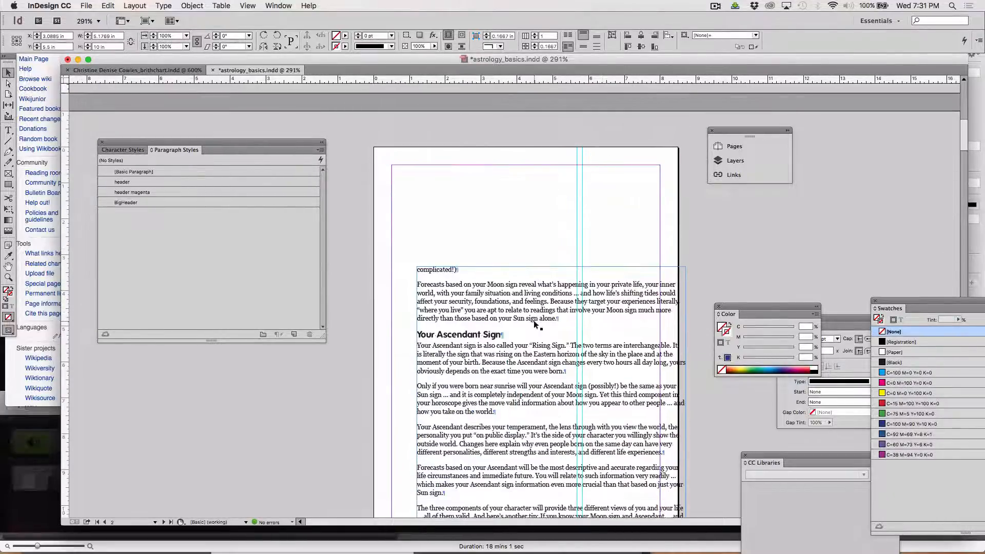
left_click_drag(534, 333, 509, 248)
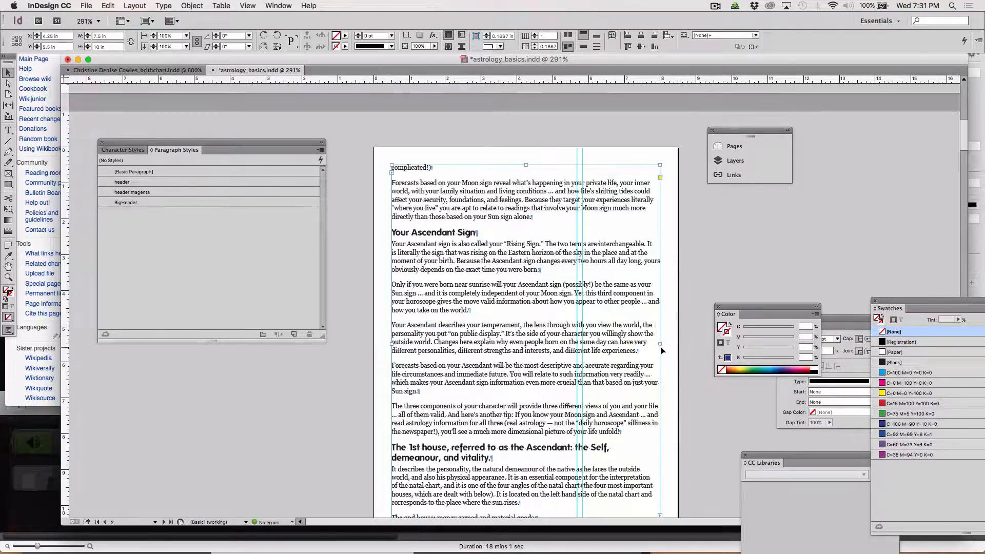
left_click_drag(661, 346, 501, 246)
Narrow the text frames on pages 3 and 4 to the first vertical guide, about 5.18 in wide
scroll(605, 310, "down", 10)
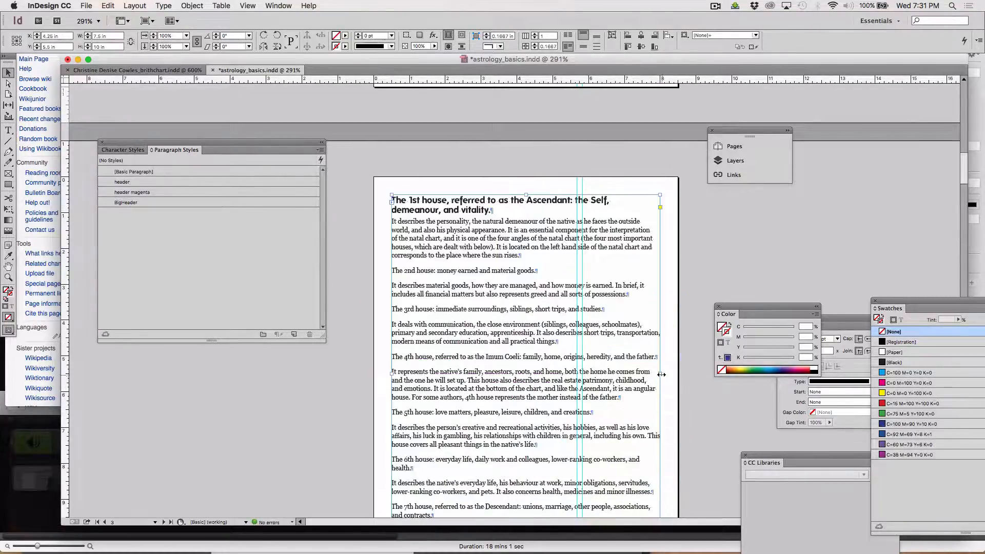
left_click_drag(661, 375, 546, 251)
scroll(628, 350, "down", 10)
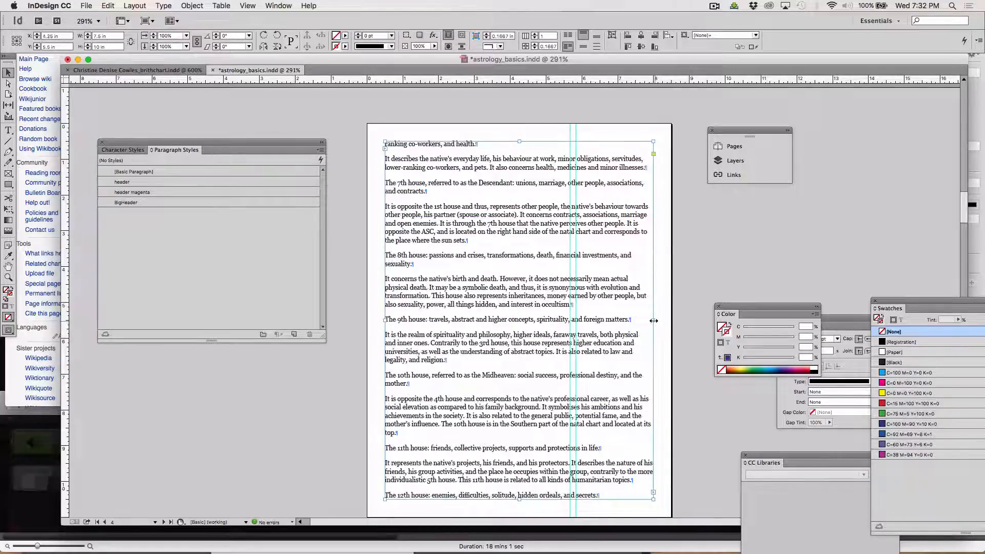
left_click_drag(653, 321, 571, 318)
Delete the "Your Planetary Positions" text frame from page 5
scroll(619, 314, "down", 15)
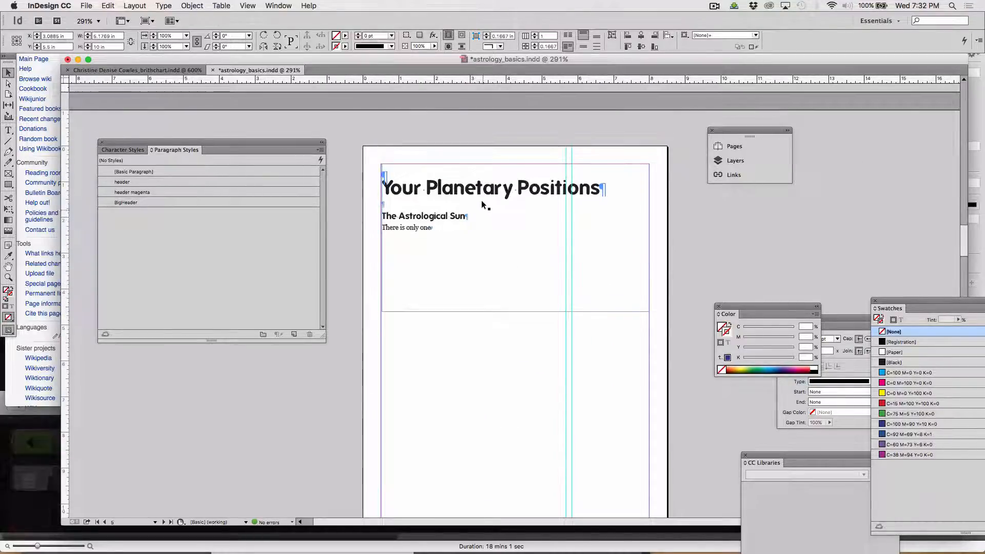
left_click(521, 213)
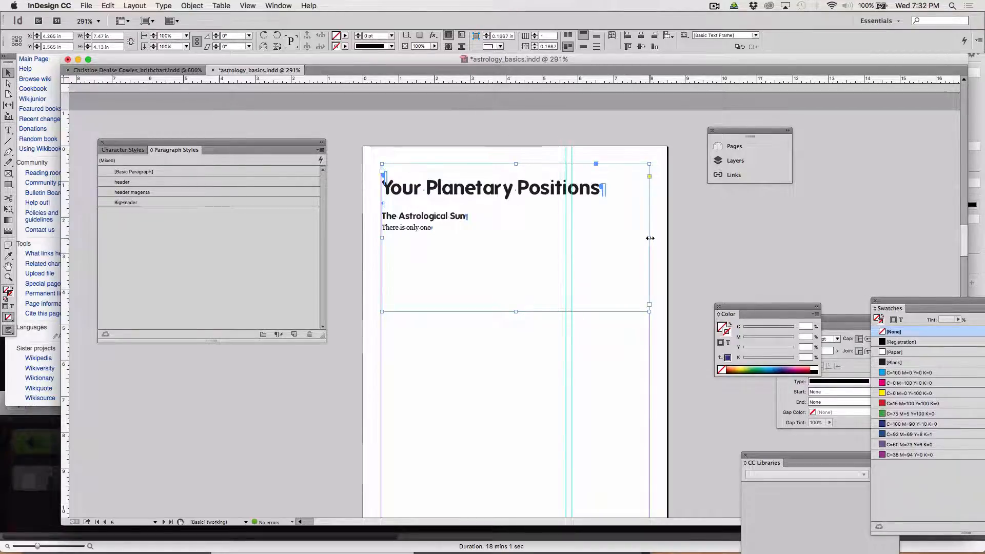
key("Delete")
Apply the header paragraph style to the 2nd house line on page 3
scroll(650, 238, "up", 8)
scroll(650, 238, "up", 10)
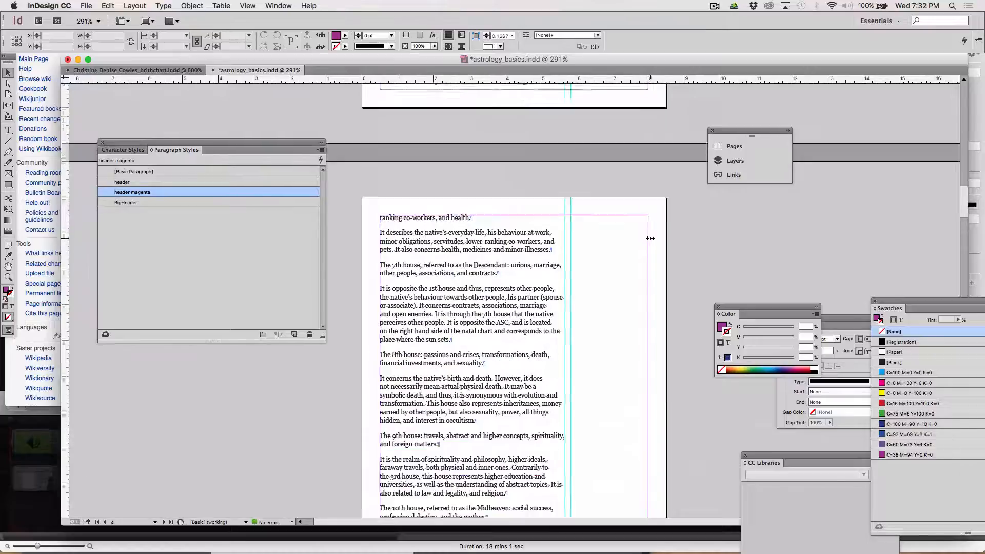
scroll(650, 249, "up", 10)
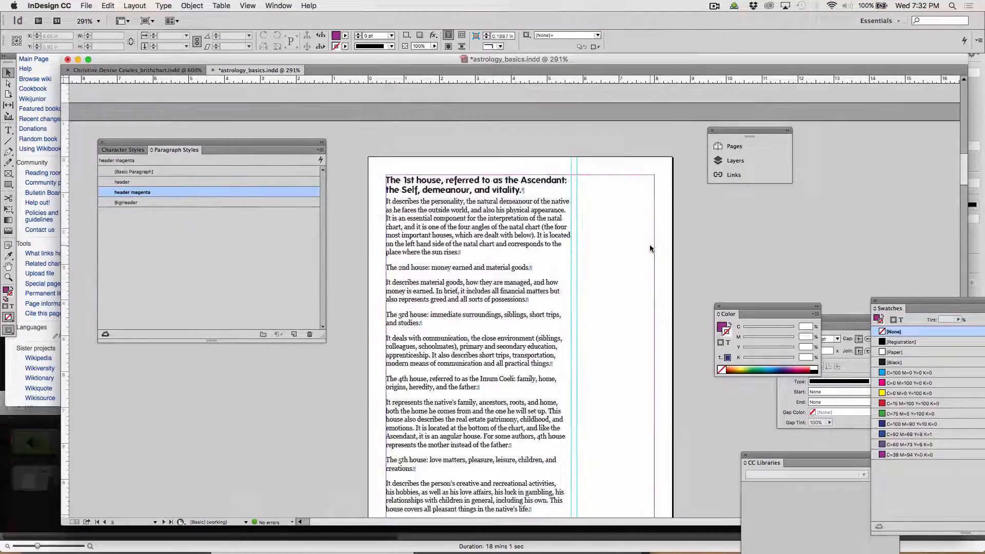
scroll(650, 249, "down", 1)
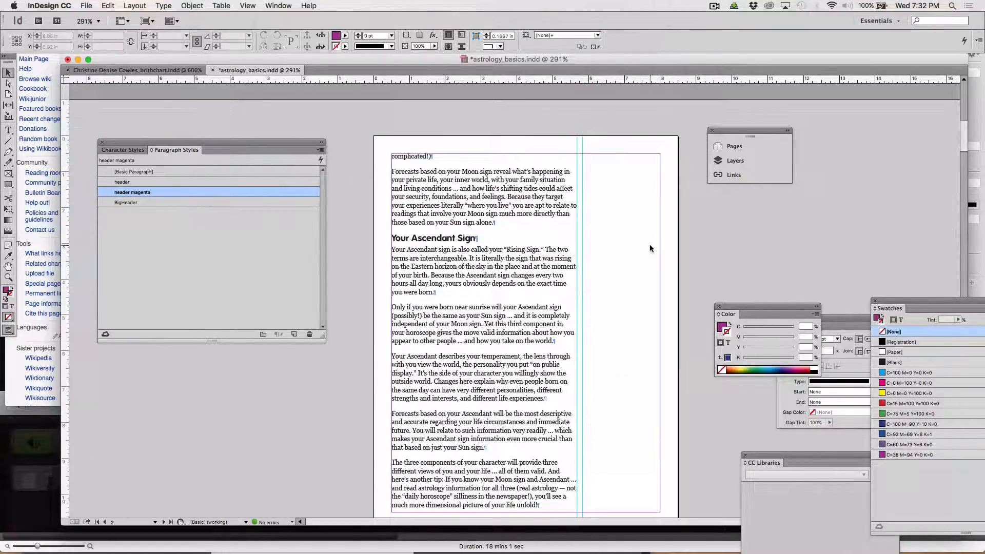
scroll(650, 248, "down", 2)
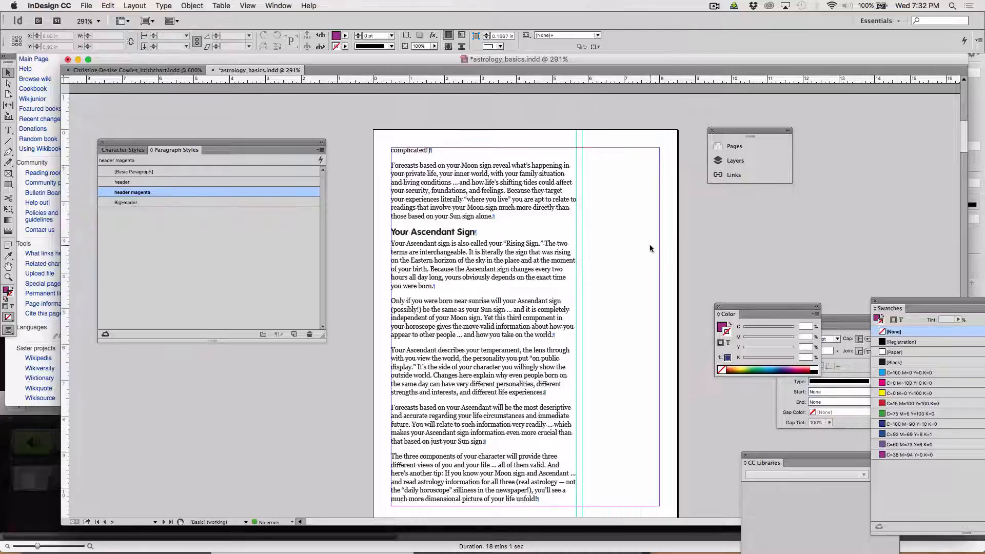
scroll(649, 248, "down", 10)
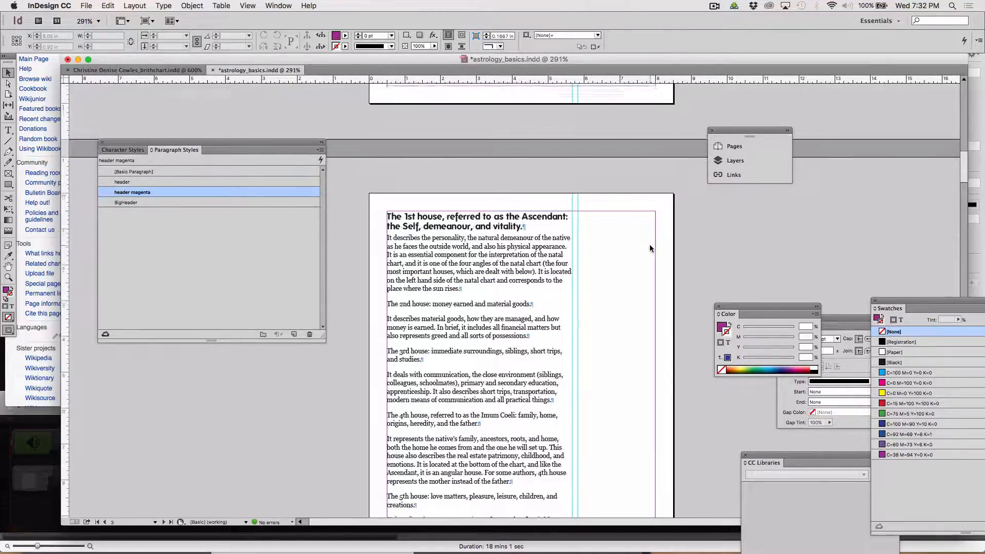
left_click(8, 131)
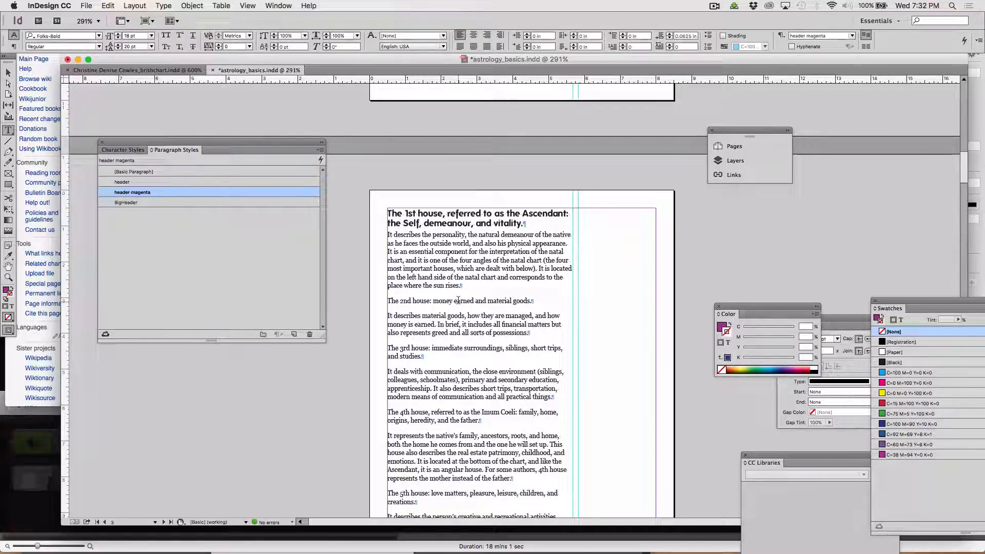
left_click(459, 300)
double_click(458, 301)
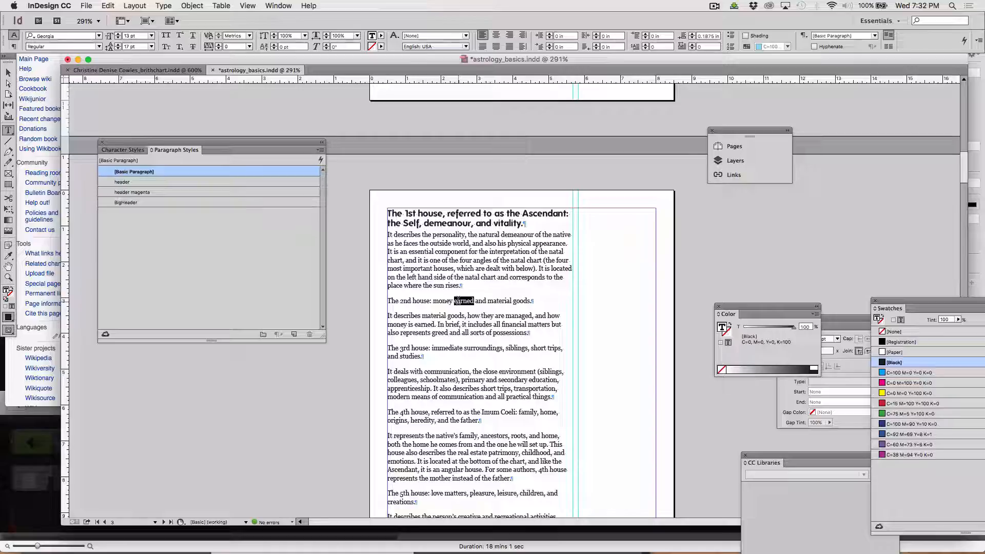
triple_click(458, 301)
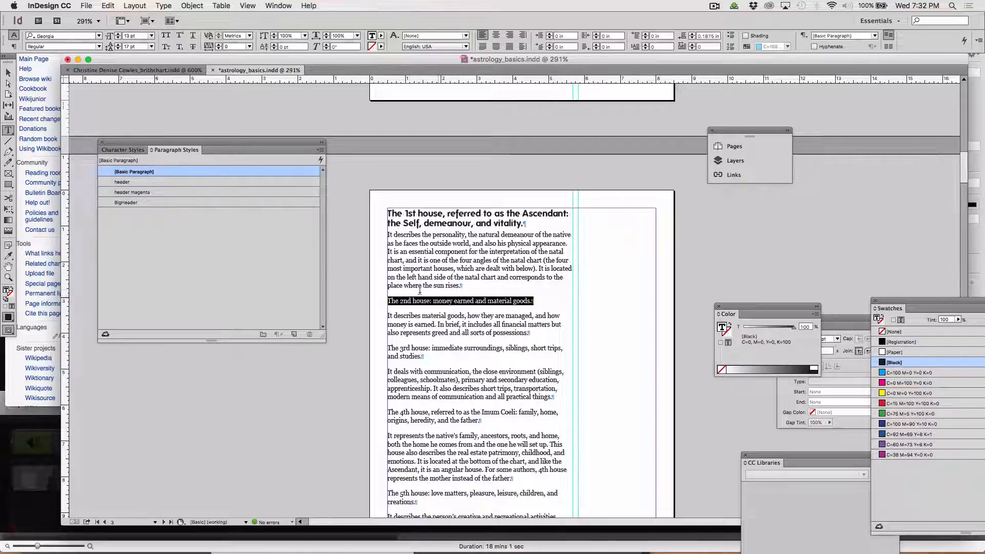
left_click(126, 183)
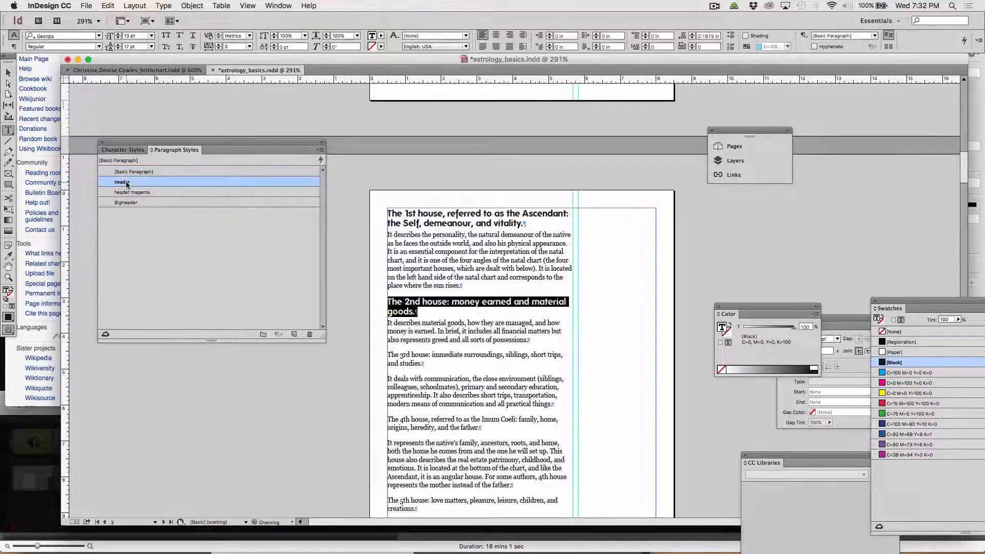
Apply the header paragraph style to the 3rd house and 4th house lines on page 3
scroll(454, 392, "down", 3)
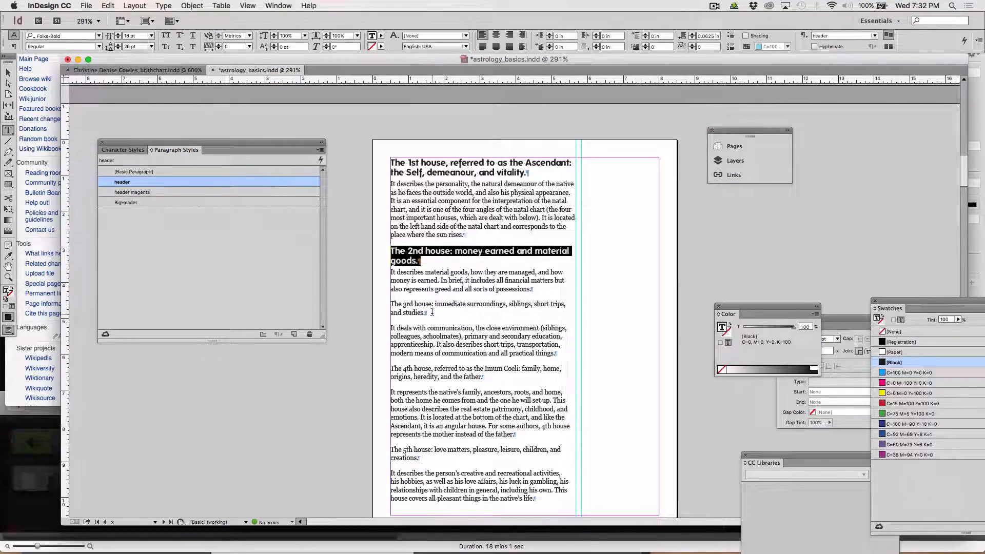
left_click_drag(432, 311, 389, 305)
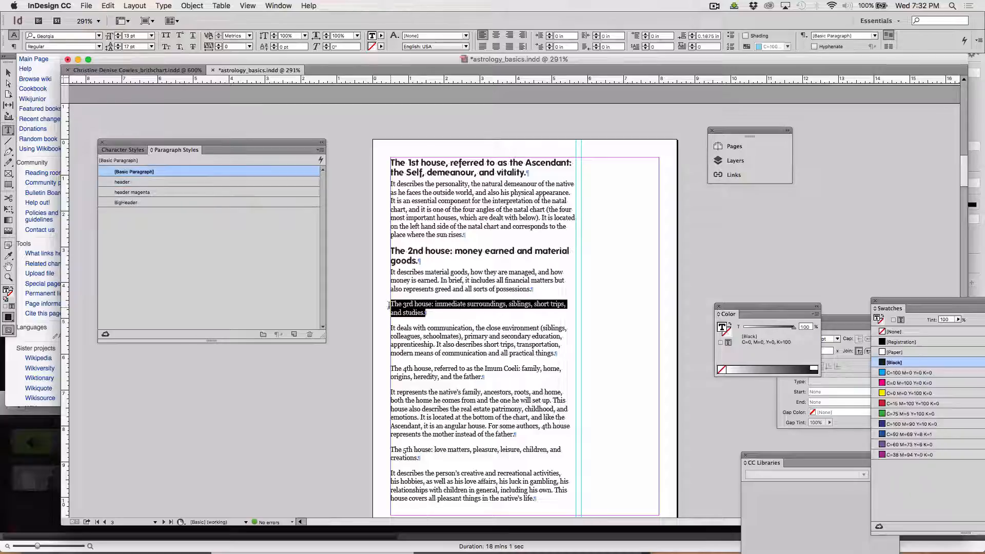
left_click(162, 182)
triple_click(421, 367)
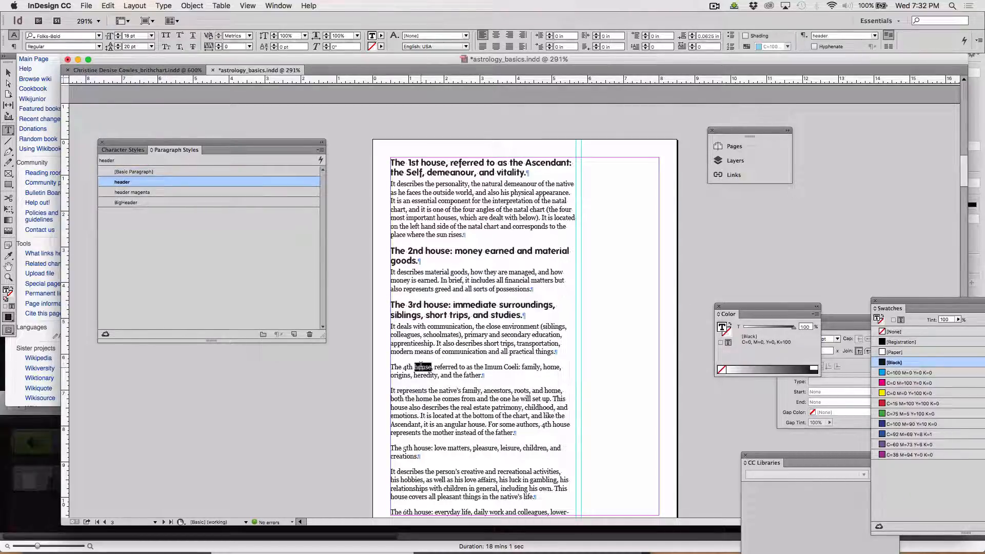
triple_click(421, 367)
left_click(420, 366)
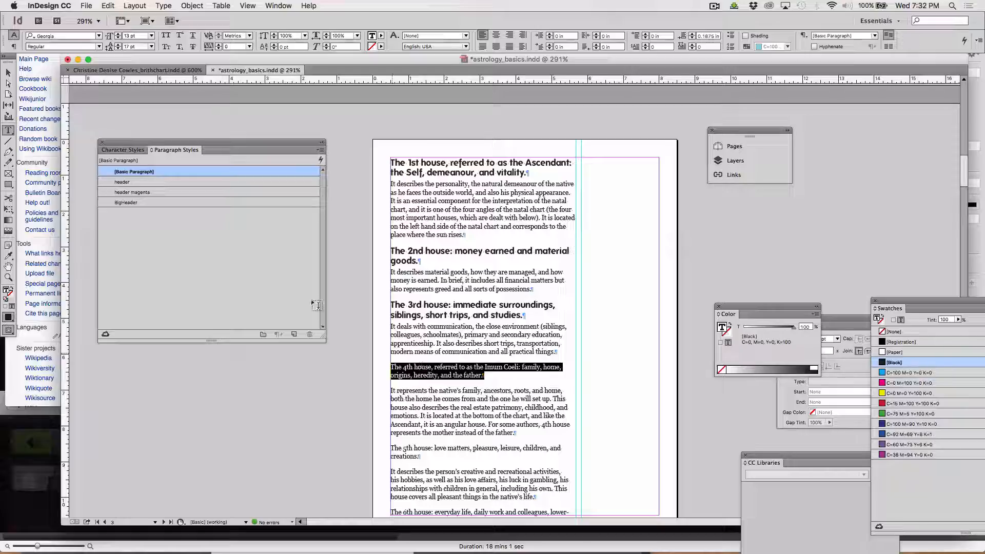
left_click(143, 182)
Apply the header paragraph style to the 5th house line on page 3 and the 6th house line on page 4
scroll(442, 289, "down", 5)
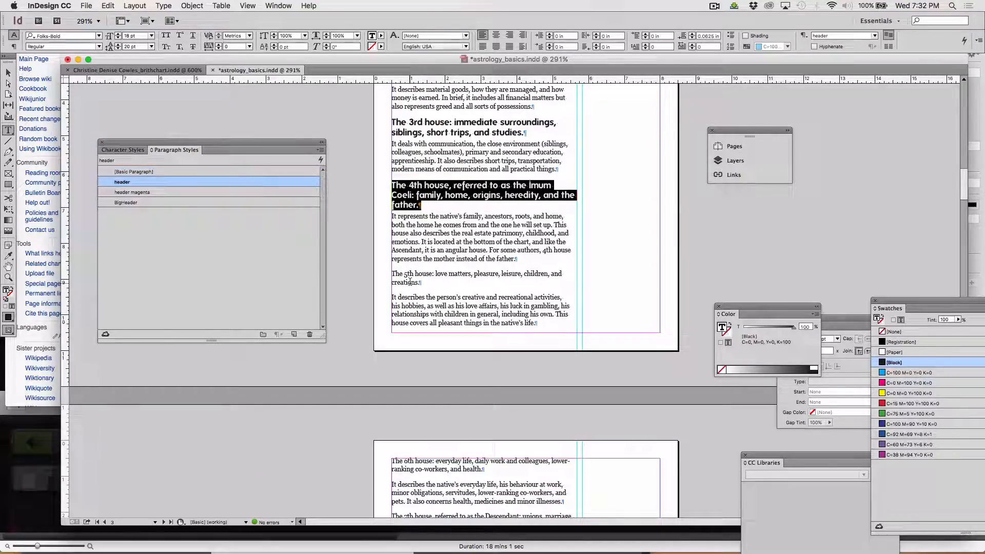
triple_click(410, 281)
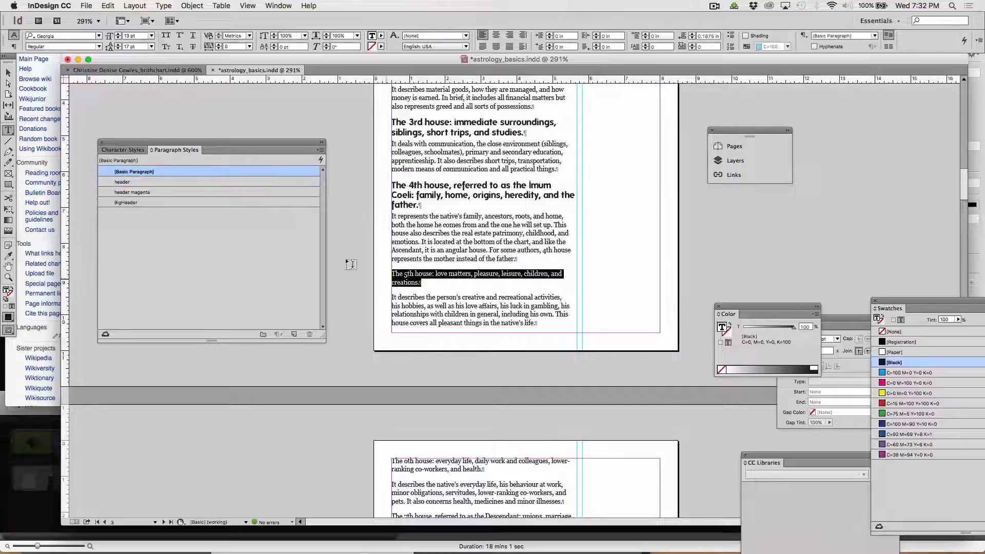
left_click(161, 182)
scroll(469, 293, "down", 5)
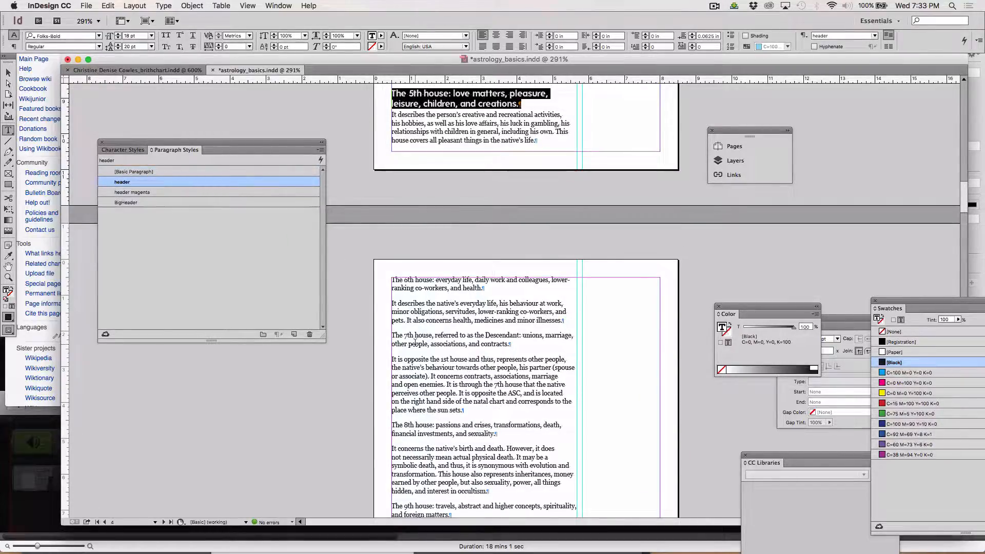
left_click(414, 343)
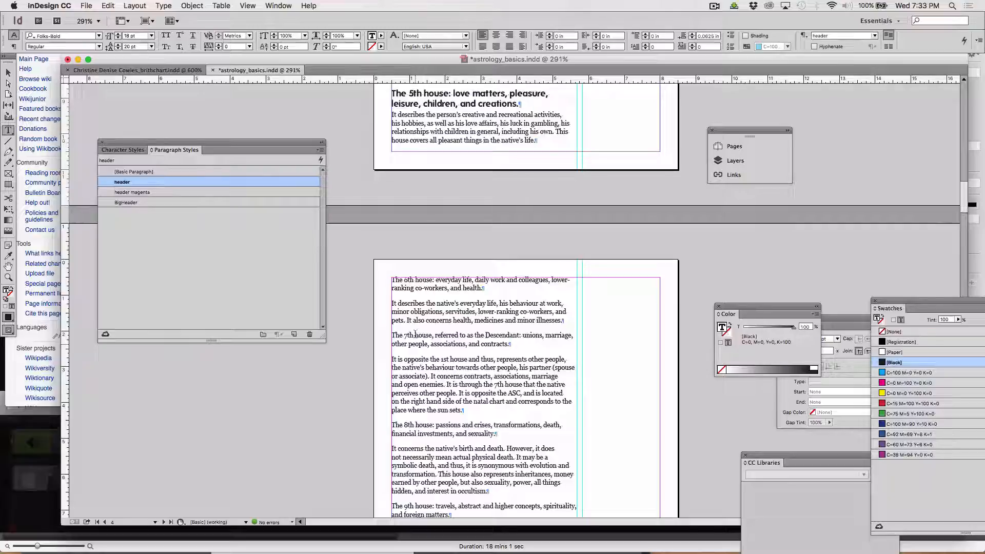
triple_click(418, 288)
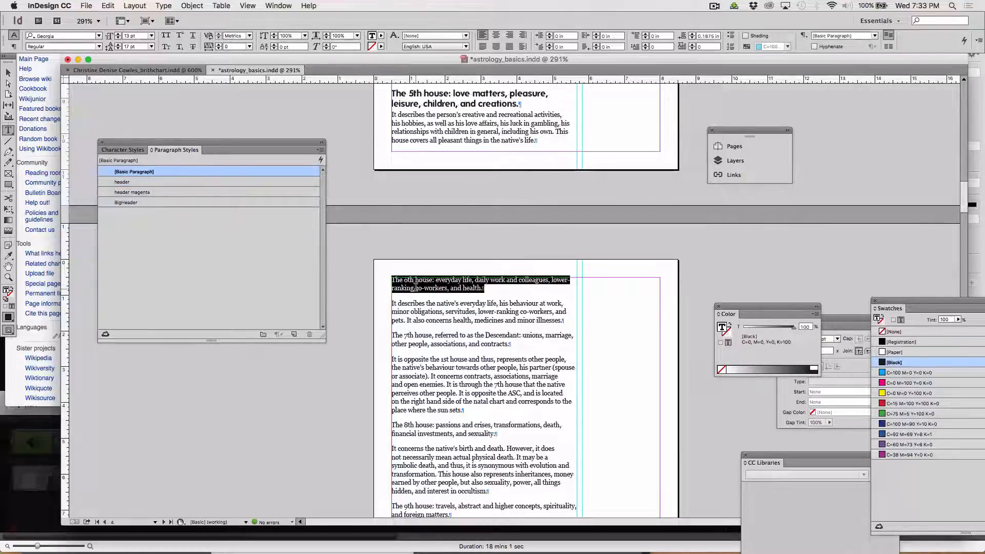
left_click(134, 182)
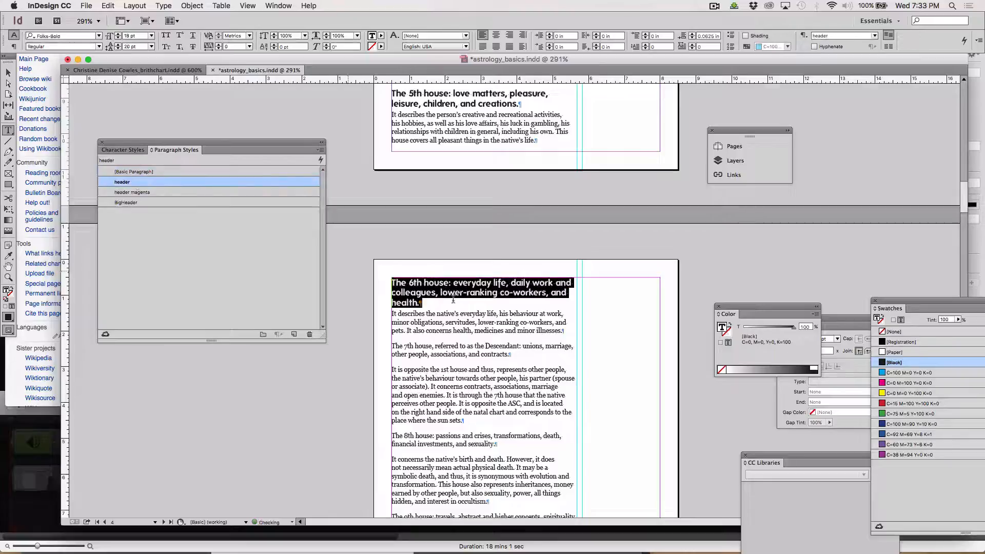
Apply the header paragraph style to the 7th house and 8th house lines on page 4
left_click(480, 343)
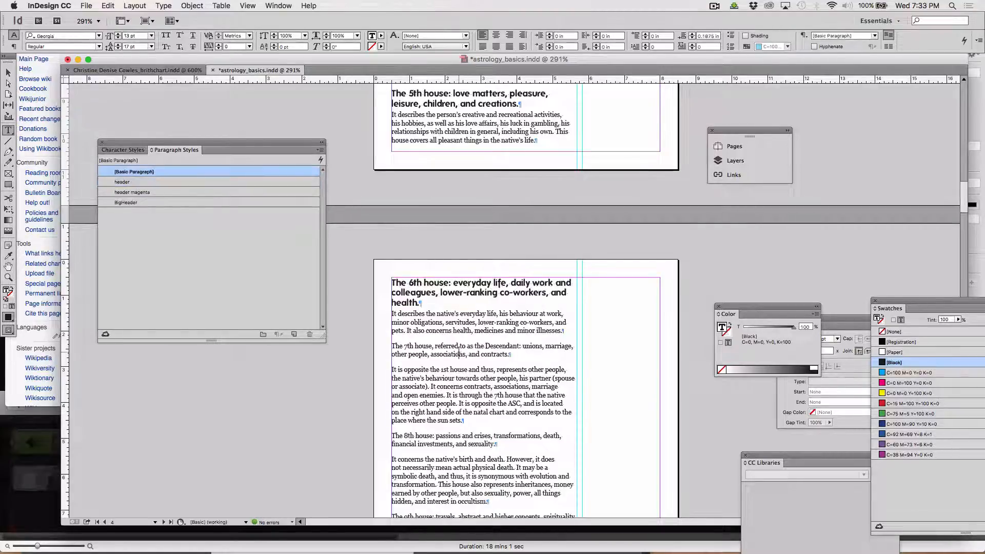
triple_click(458, 351)
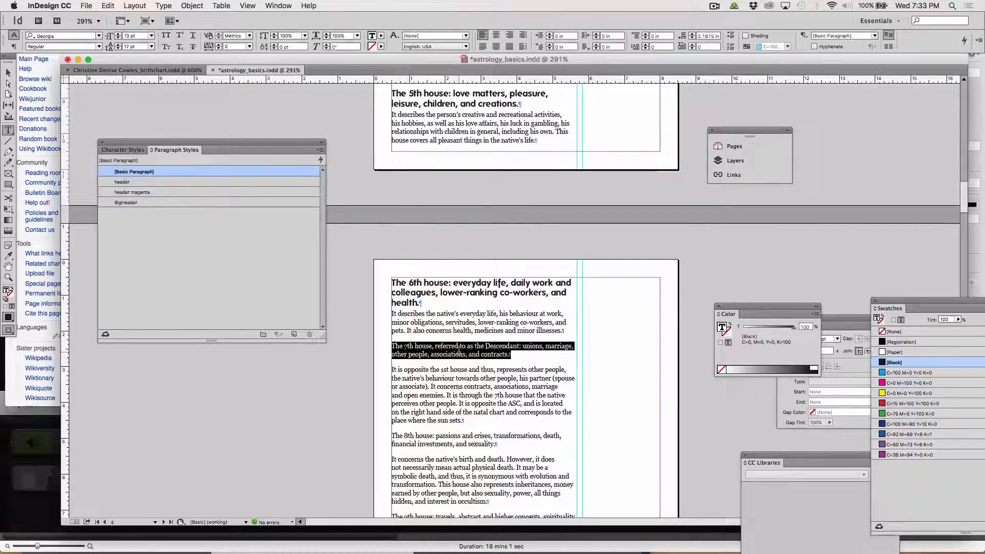
left_click(138, 182)
scroll(387, 277, "down", 5)
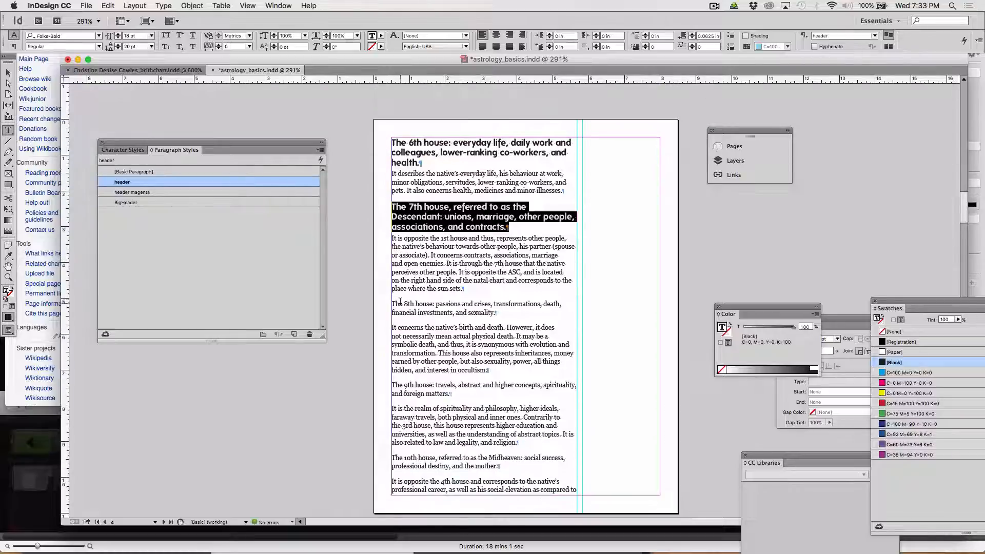
triple_click(400, 310)
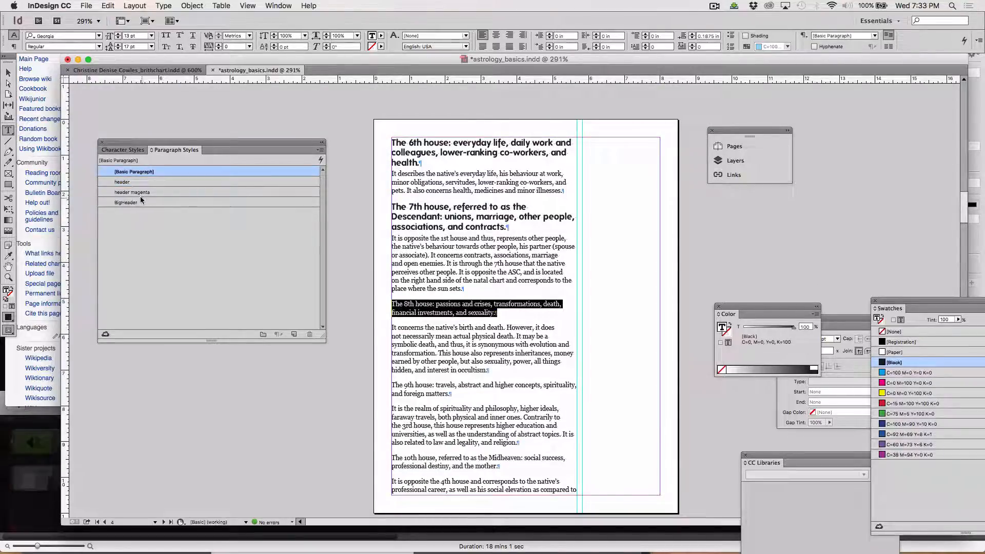
left_click(128, 183)
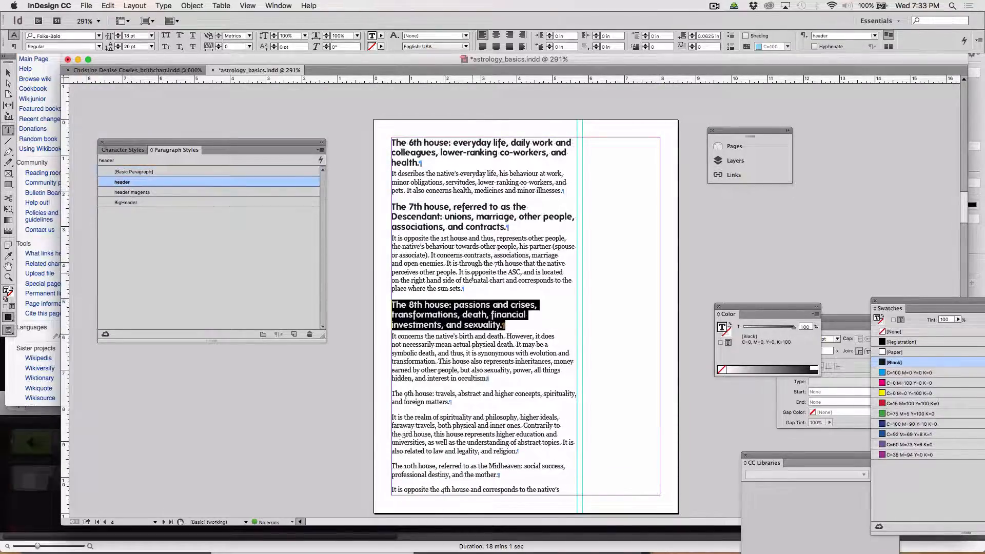
Apply the header paragraph style to the 9th house line on page 4
scroll(472, 277, "down", 3)
double_click(447, 311)
triple_click(446, 311)
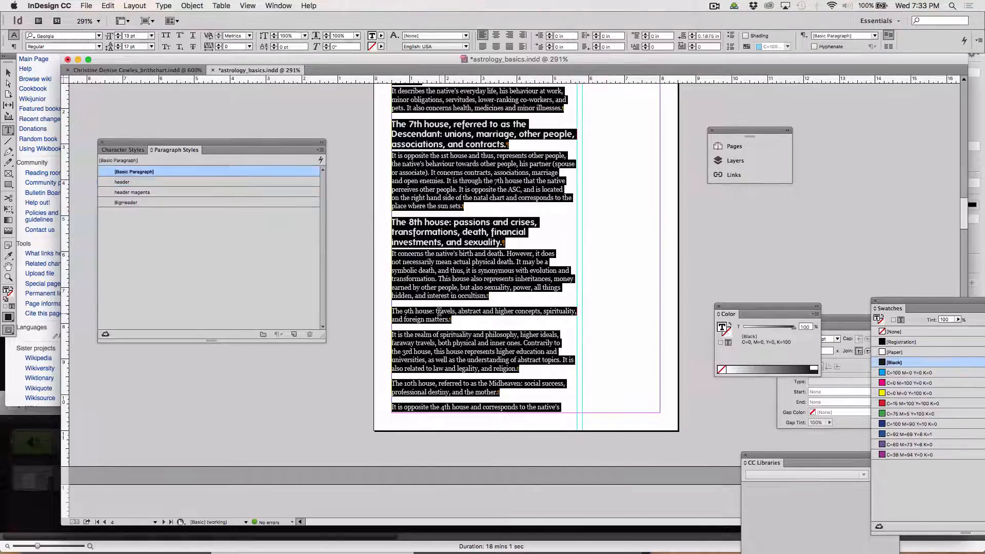
double_click(440, 311)
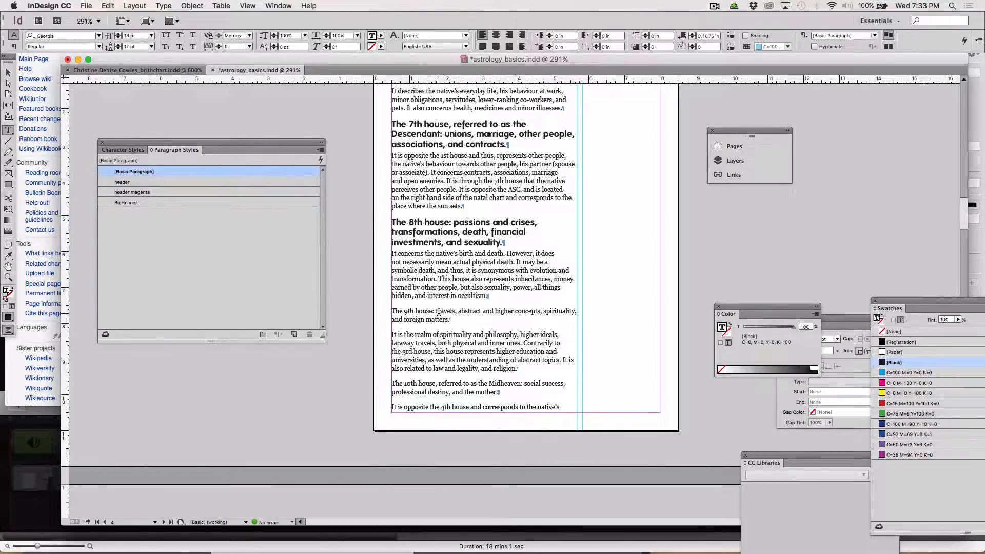
double_click(439, 312)
triple_click(429, 320)
left_click(433, 322)
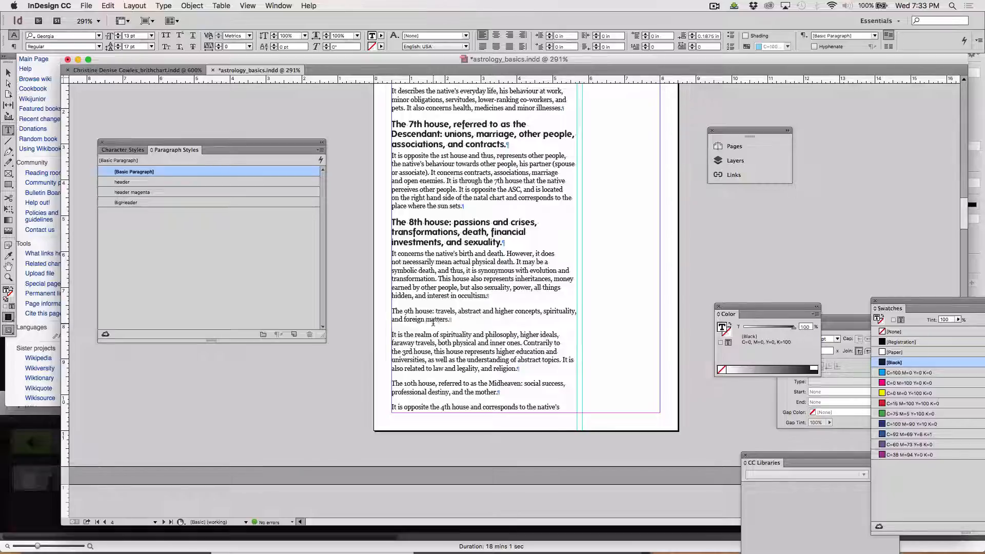
triple_click(433, 322)
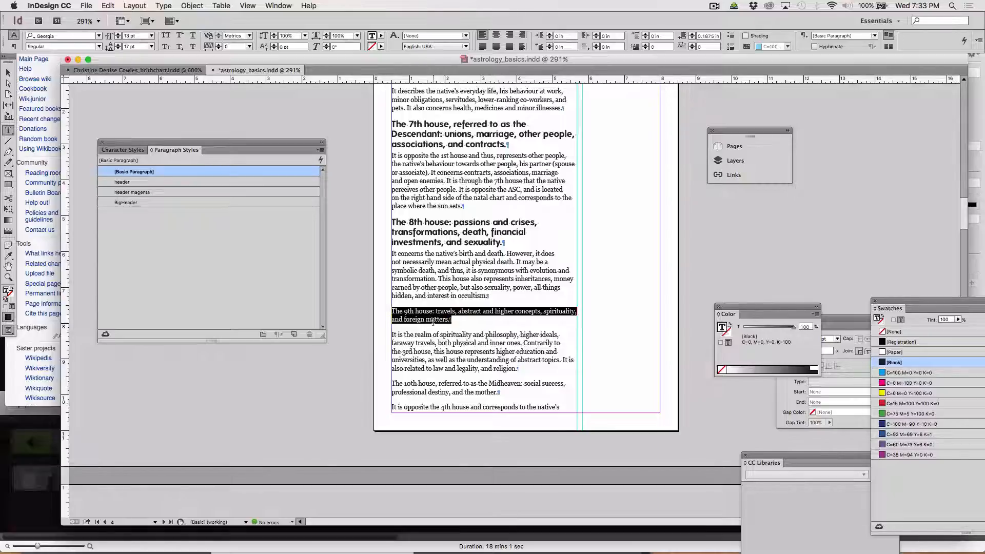
left_click(135, 183)
Apply the header paragraph style to the 10th house line near the end of page 4
scroll(444, 257, "down", 5)
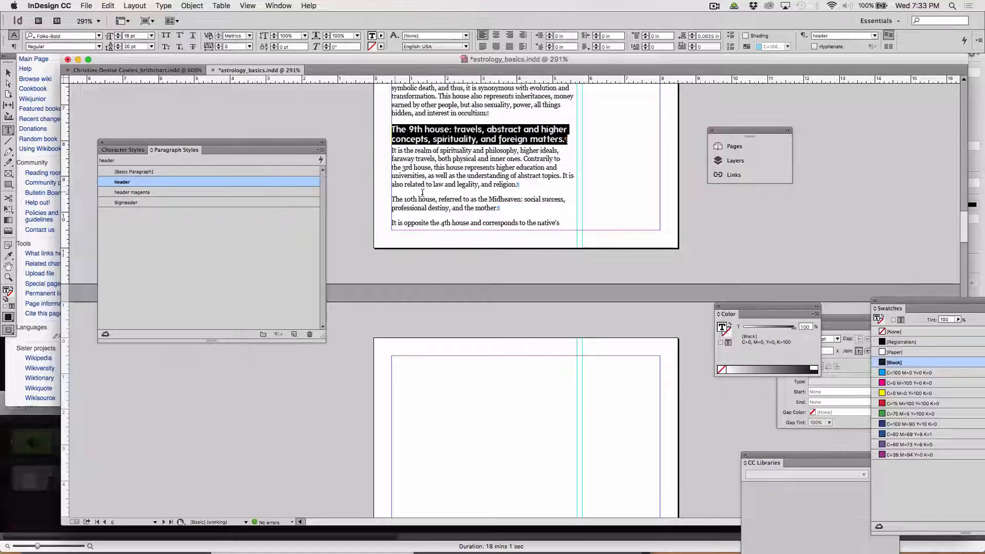
left_click_drag(501, 208, 384, 202)
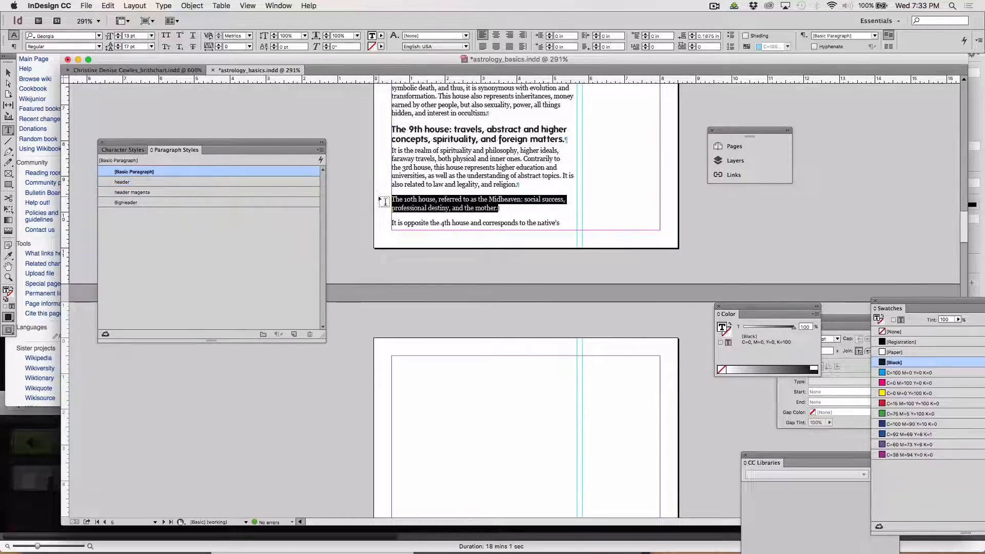
left_click(128, 183)
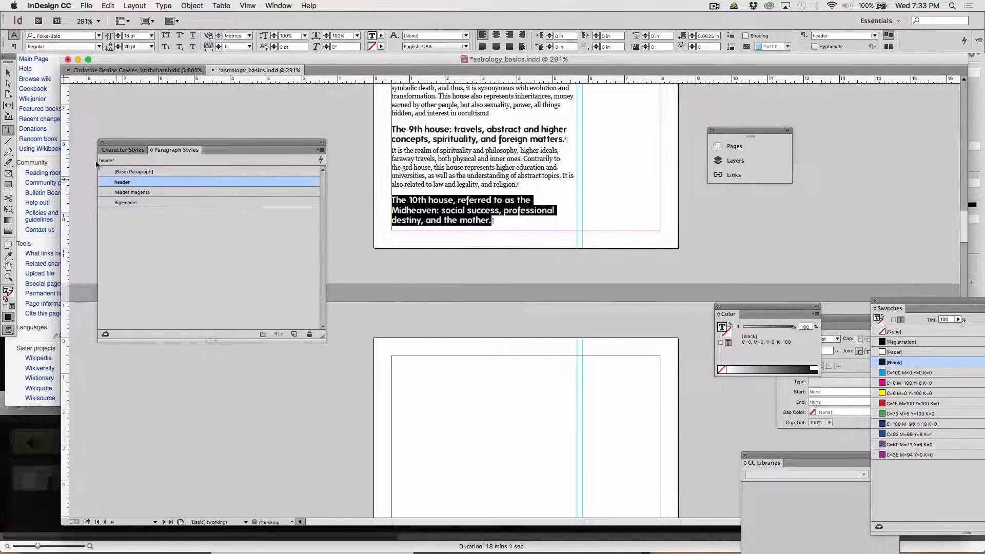
Move the text frame from page 6 onto blank page 5, align it to the margins, and narrow it to the wide-column guide
left_click(9, 72)
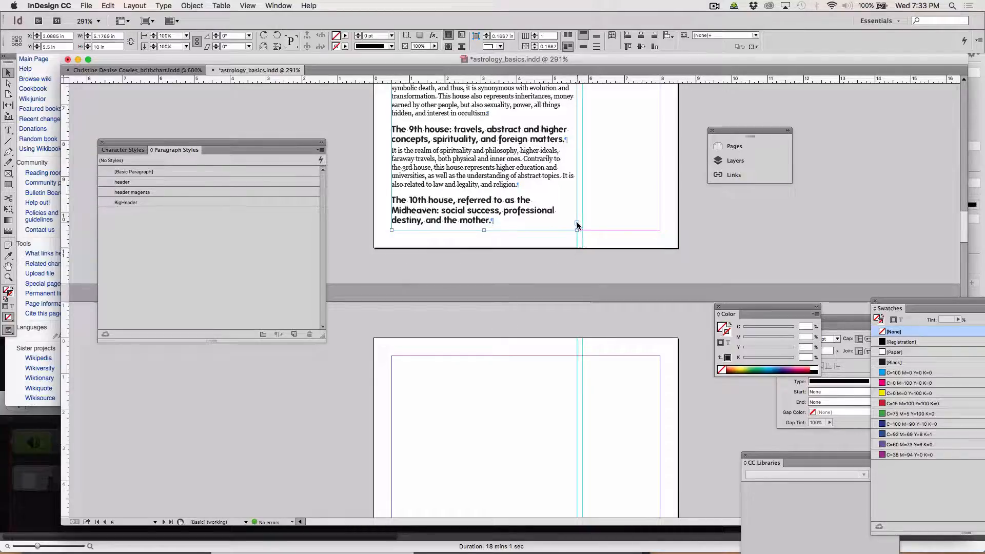
scroll(543, 255, "down", 10)
scroll(542, 251, "down", 3)
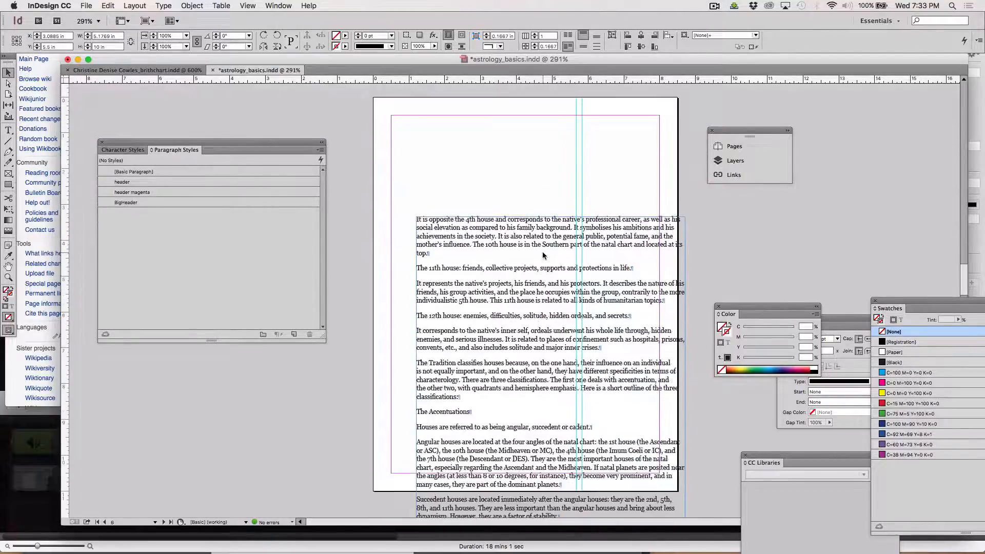
scroll(543, 251, "up", 5)
scroll(543, 255, "up", 1)
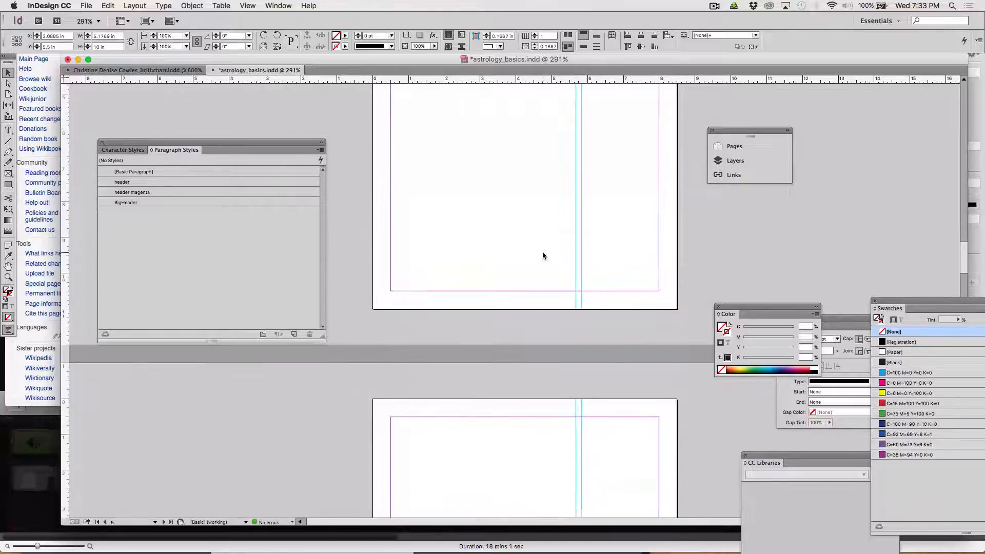
scroll(543, 255, "down", 5)
scroll(543, 255, "up", 5)
scroll(543, 255, "down", 6)
scroll(543, 256, "up", 3)
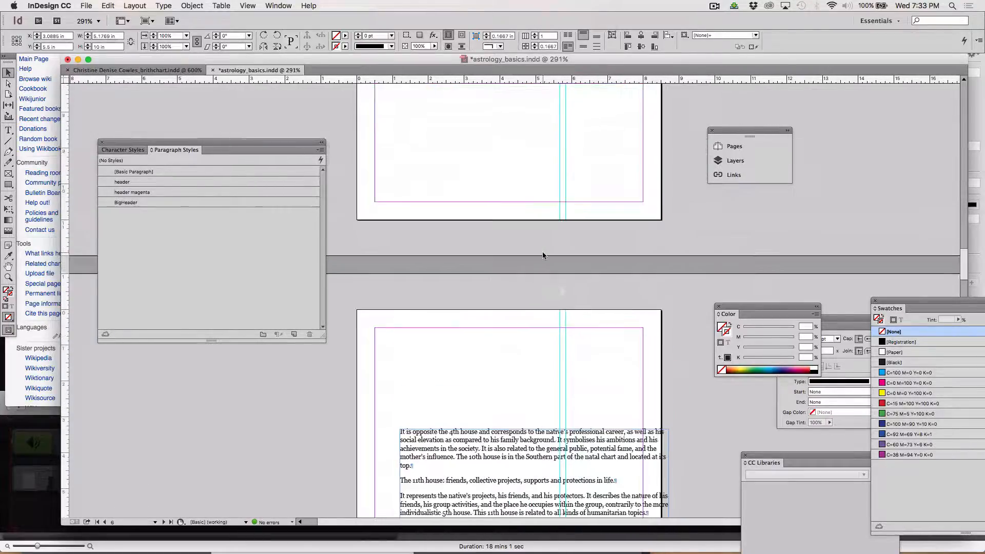
left_click_drag(476, 454, 456, 142)
scroll(488, 241, "up", 1)
scroll(488, 241, "up", 2)
left_click_drag(486, 248, 418, 149)
scroll(450, 159, "up", 3)
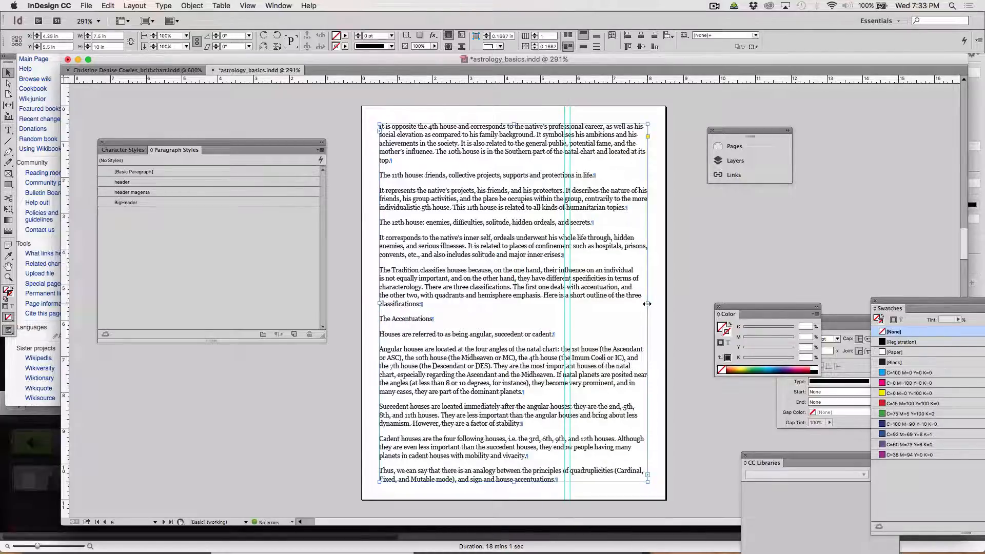
left_click_drag(647, 304, 561, 295)
Show the document's page thumbnails and set their size to Jumbo
scroll(568, 319, "down", 10)
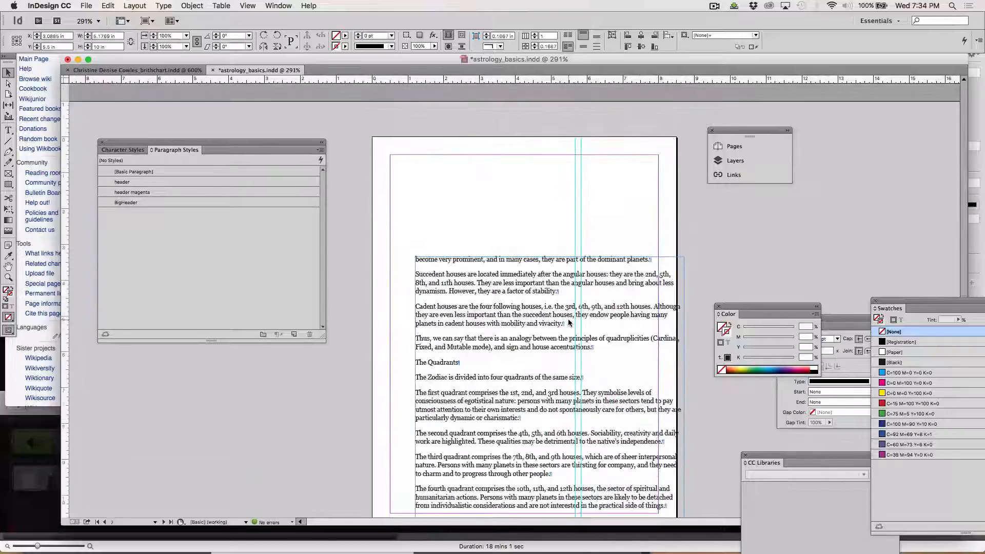
scroll(568, 322, "down", 15)
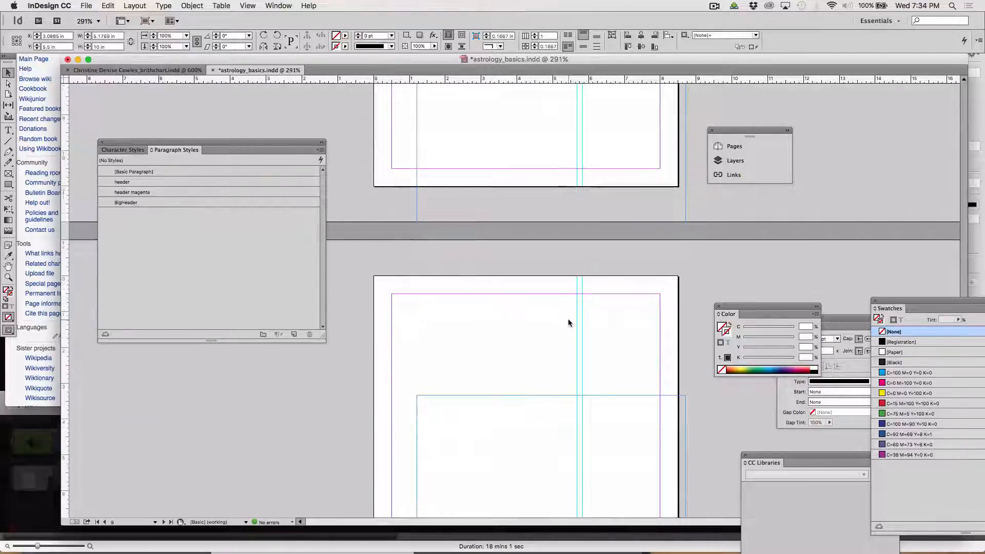
scroll(568, 319, "down", 5)
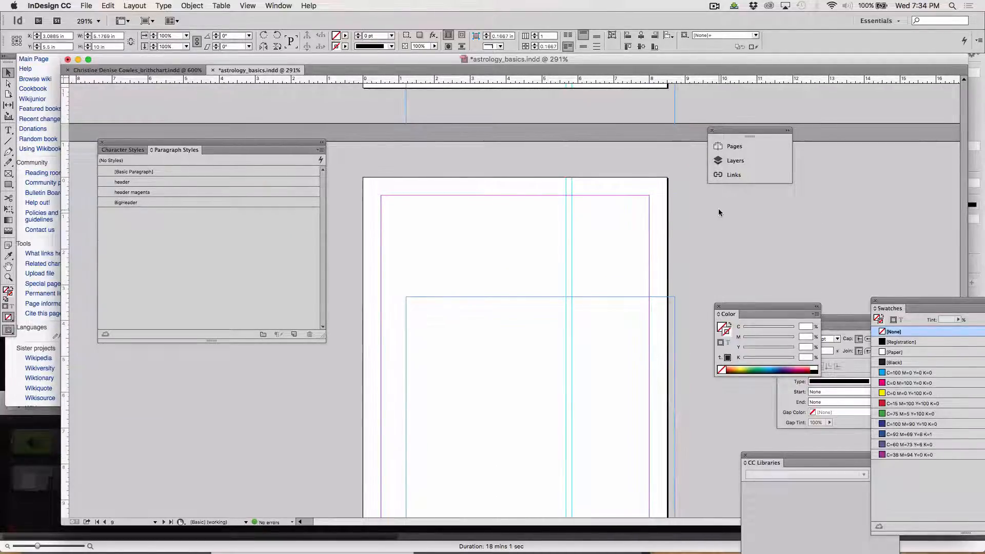
left_click(734, 146)
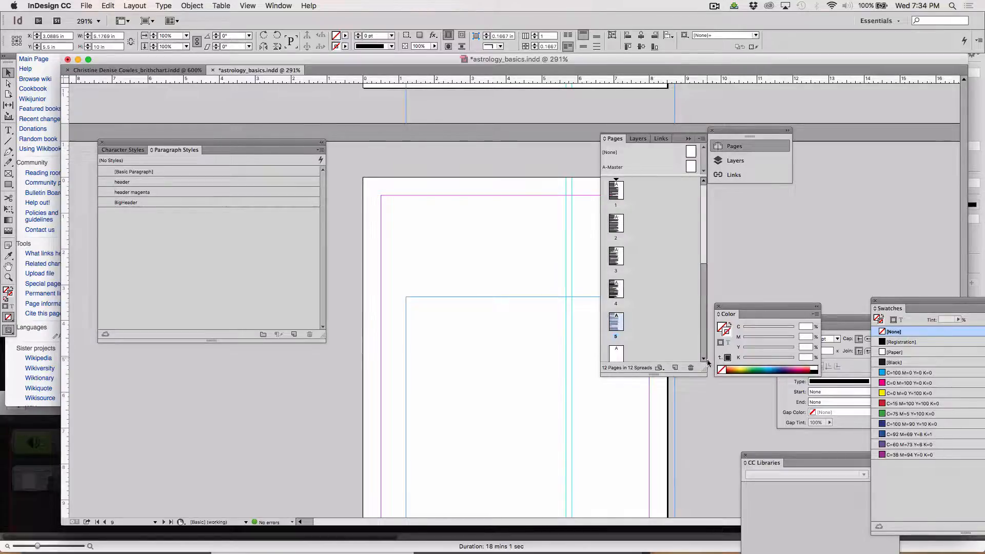
left_click_drag(705, 373, 705, 516)
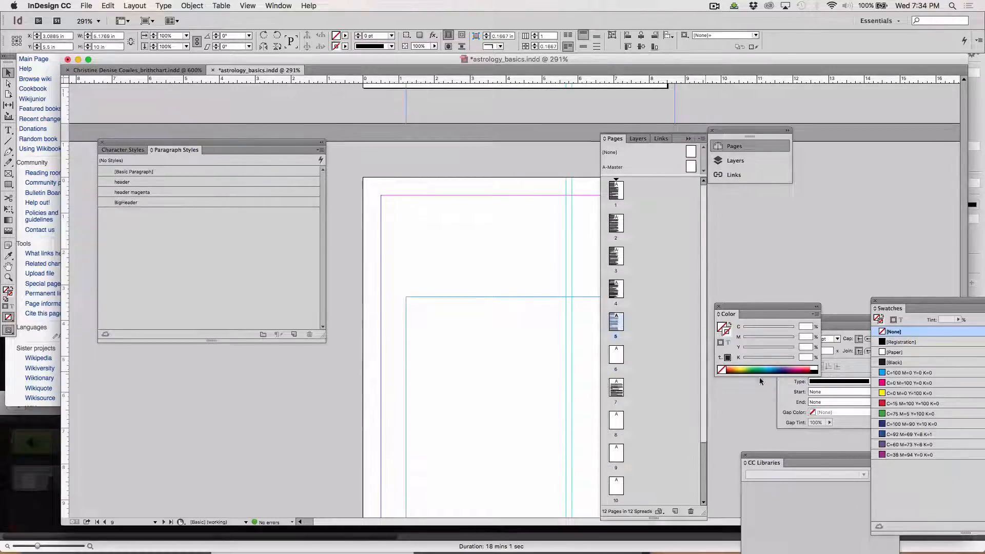
left_click(701, 139)
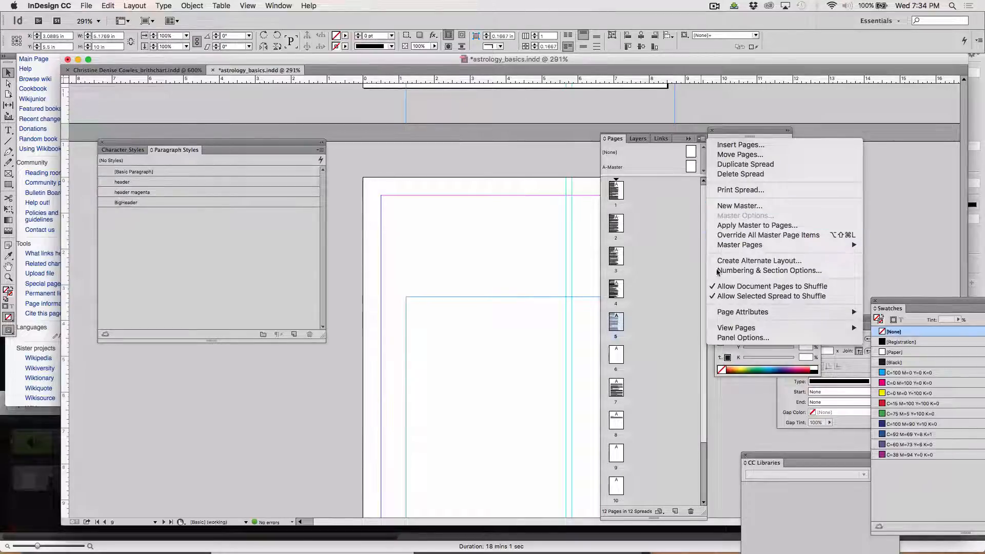
left_click(729, 338)
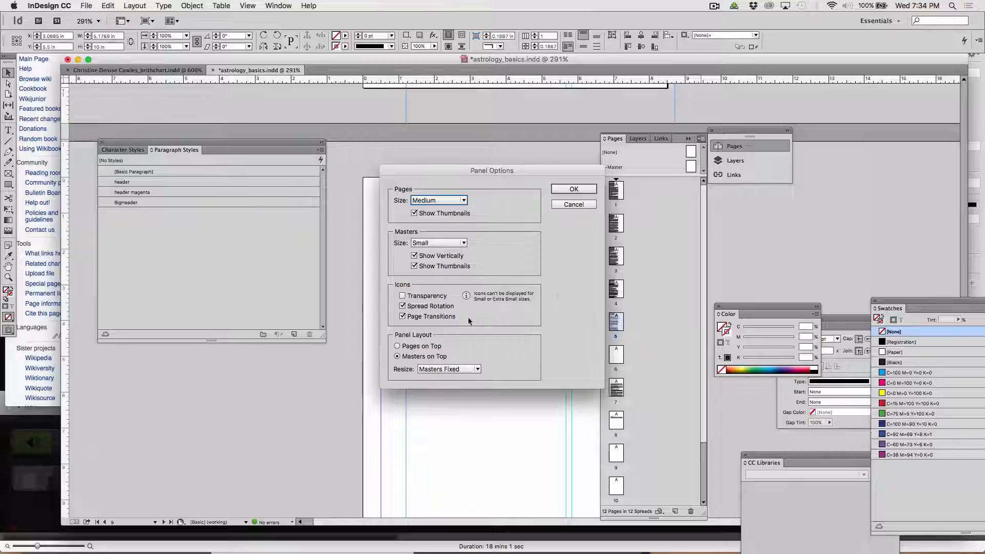
left_click(432, 201)
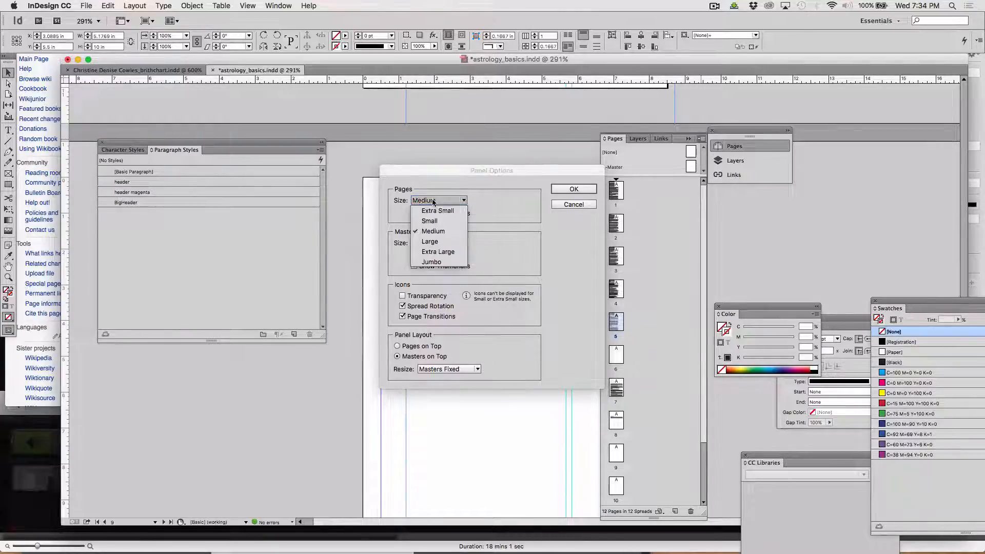
left_click(431, 263)
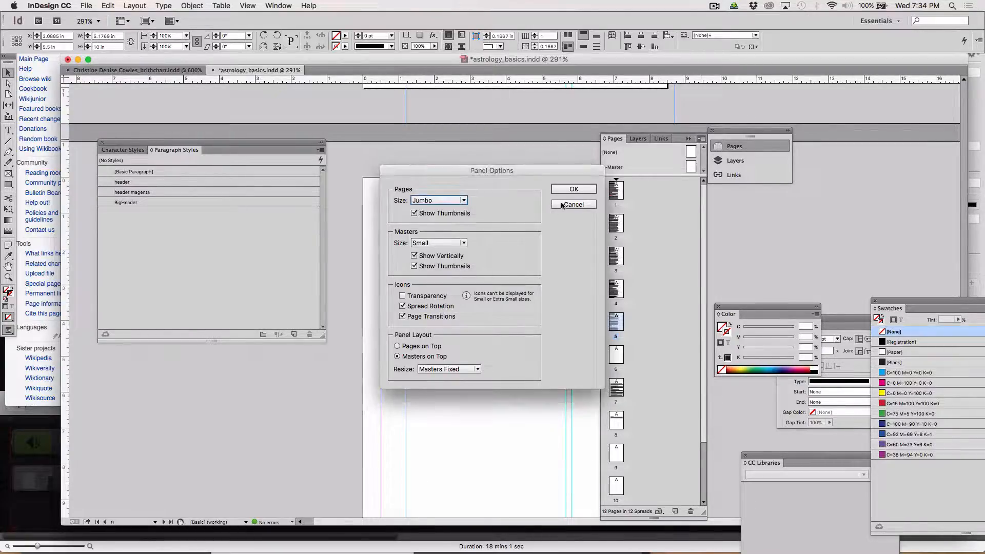
left_click(569, 189)
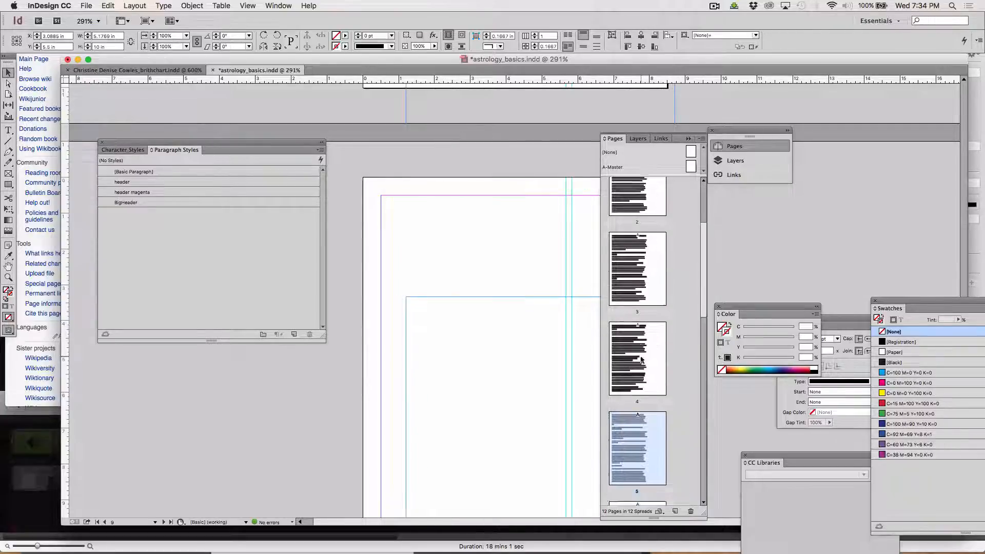
Delete the blank page 6 from the document
scroll(636, 307, "down", 5)
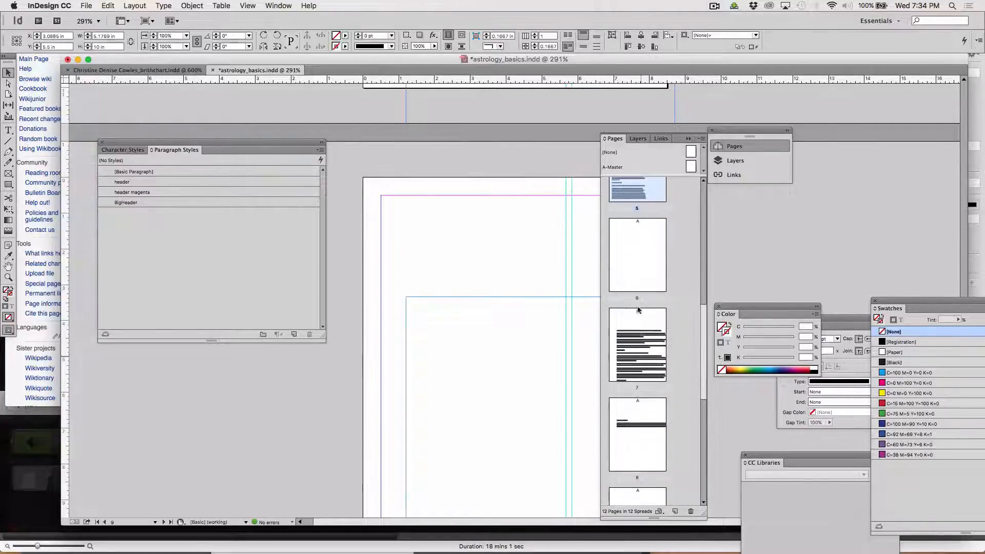
left_click(635, 271)
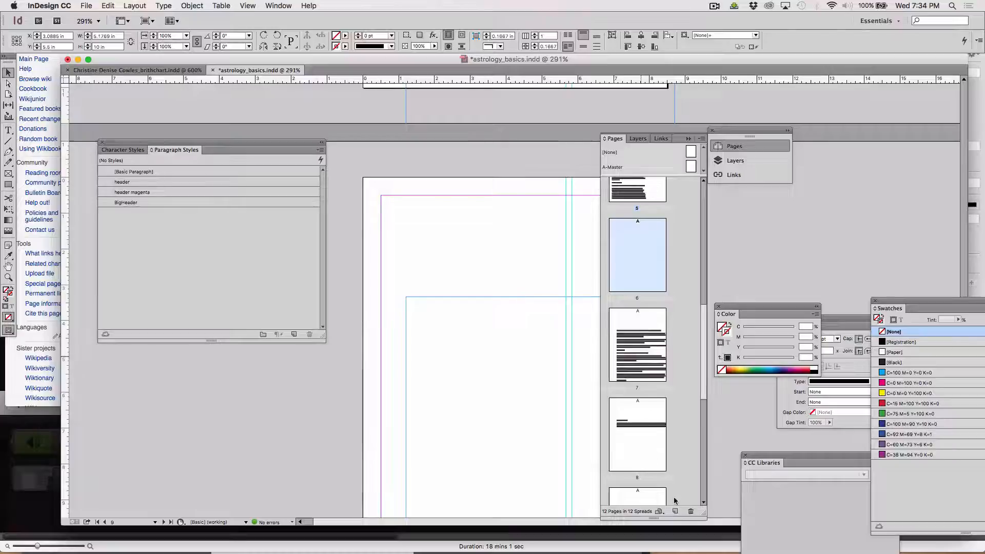
left_click(690, 511)
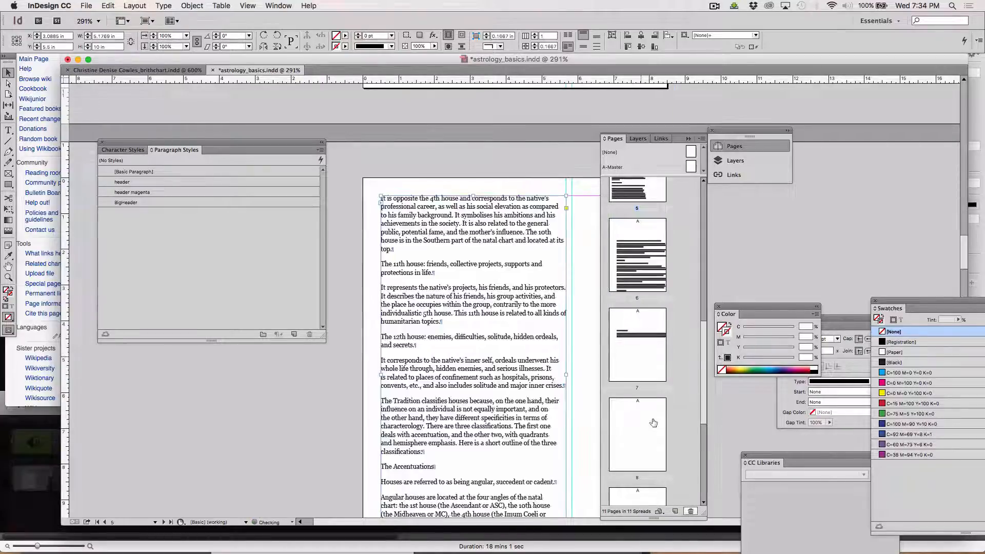
Align the text frame on the new page 6 to the page margins and narrow it to the wide-column guide
scroll(500, 261, "up", 6)
scroll(500, 261, "up", 3)
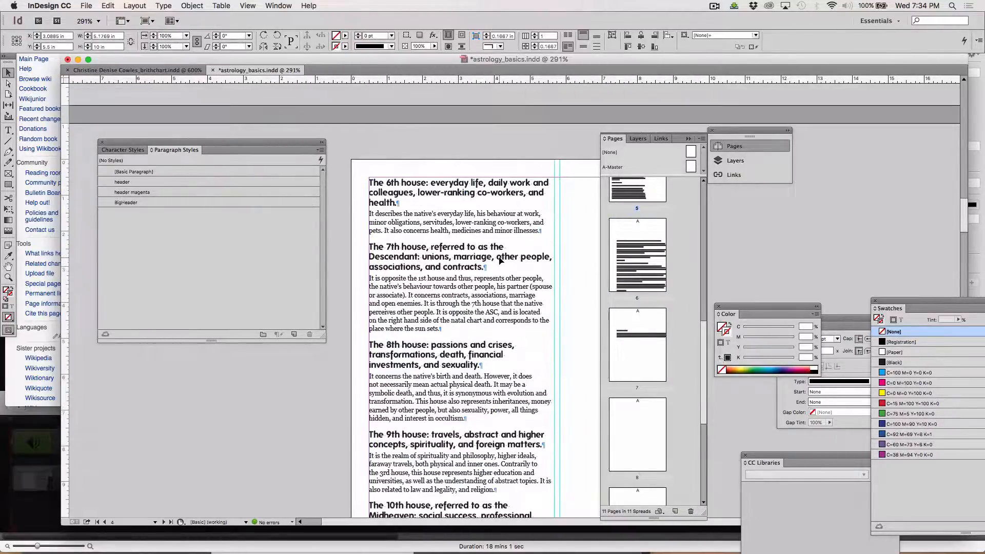
scroll(501, 262, "down", 10)
scroll(500, 261, "down", 10)
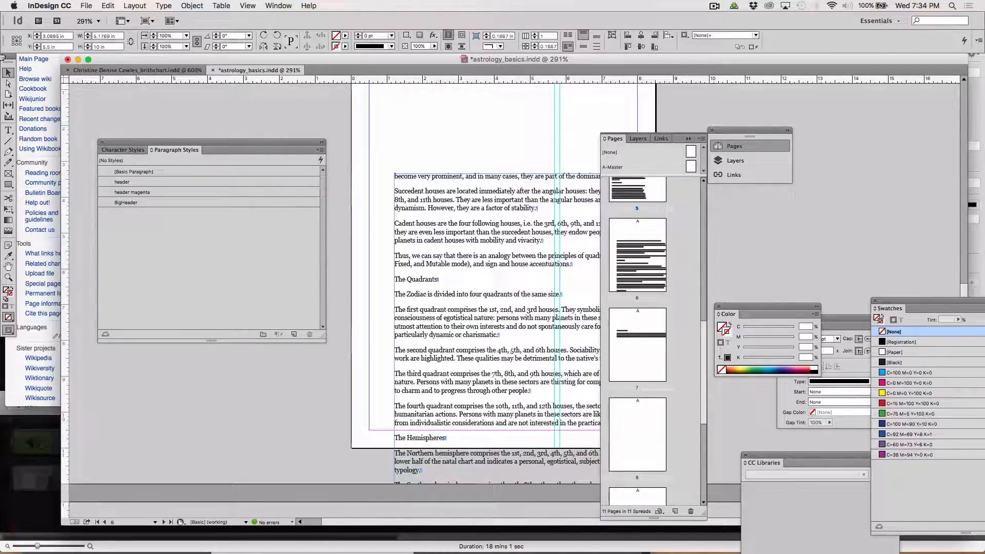
left_click_drag(449, 293, 425, 185)
scroll(423, 237, "up", 8)
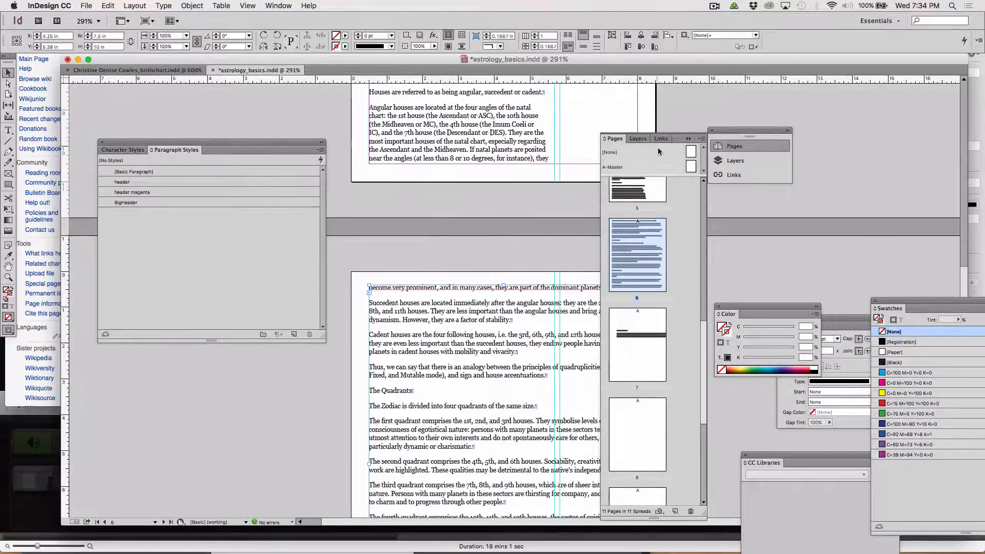
left_click(689, 139)
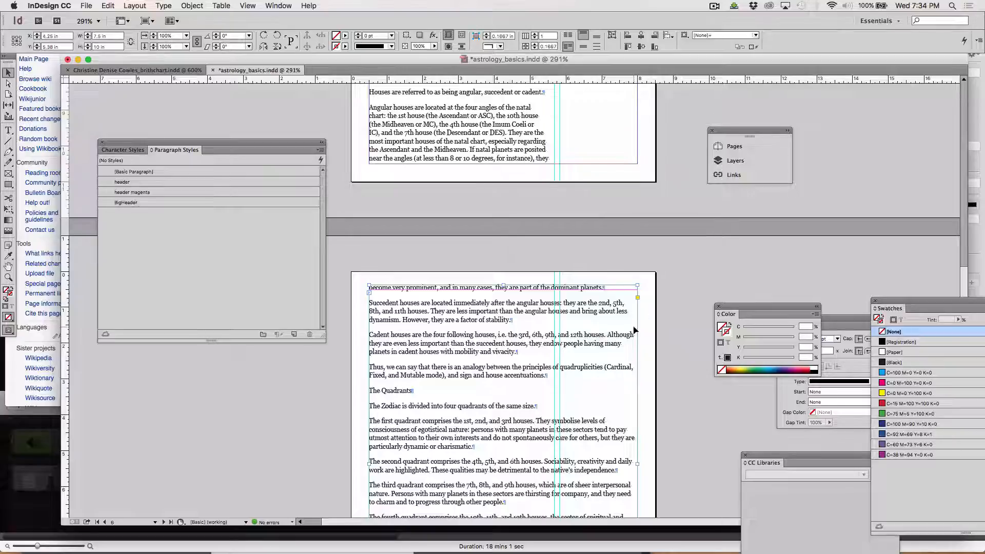
scroll(634, 330, "down", 5)
left_click_drag(646, 355, 566, 351)
Align the text frame on page 7 to the page margins and narrow it to the wide-column guide
scroll(567, 346, "down", 5)
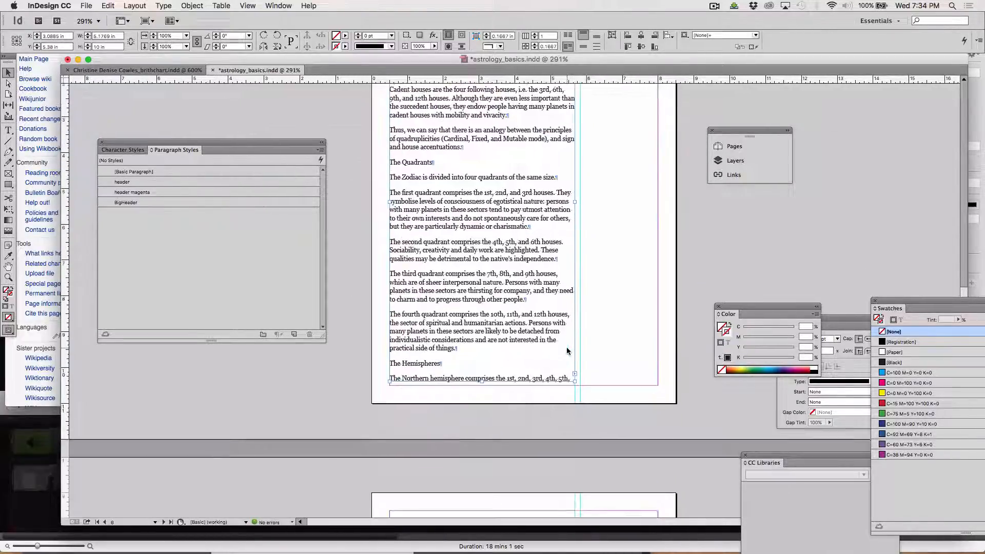
scroll(566, 346, "down", 5)
left_click_drag(497, 371, 474, 269)
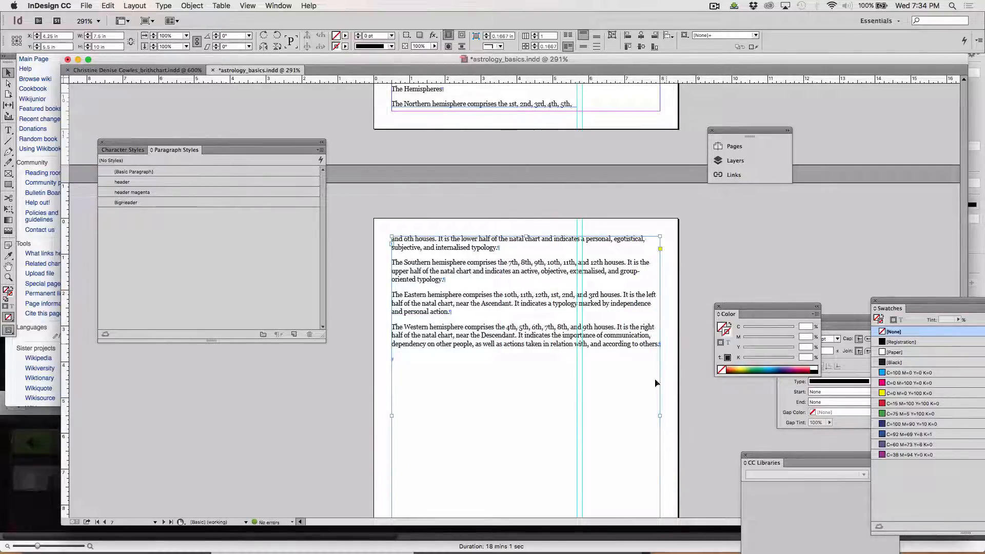
left_click_drag(660, 414, 568, 413)
Apply the header paragraph style to the 11th house and 12th house titles on page 5
scroll(628, 383, "up", 20)
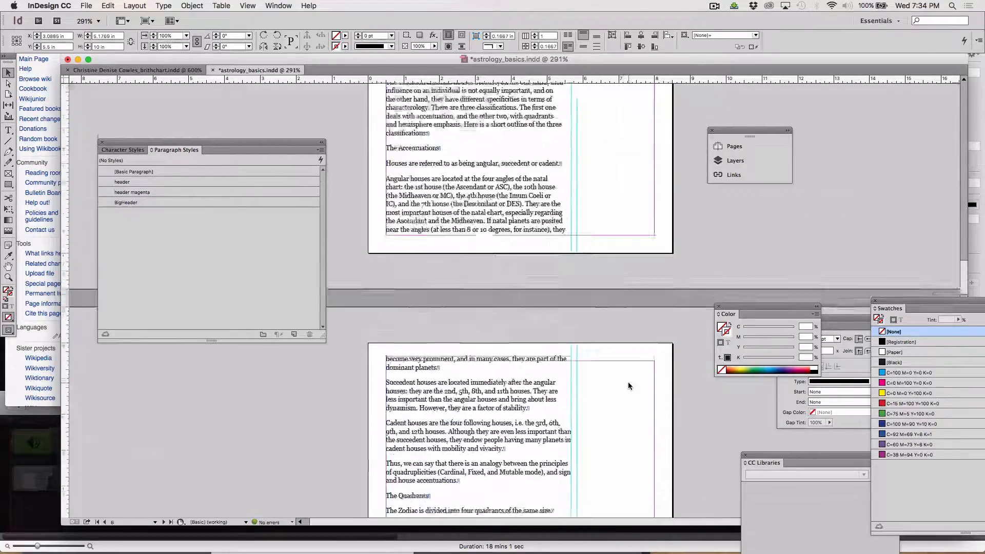
scroll(629, 383, "up", 5)
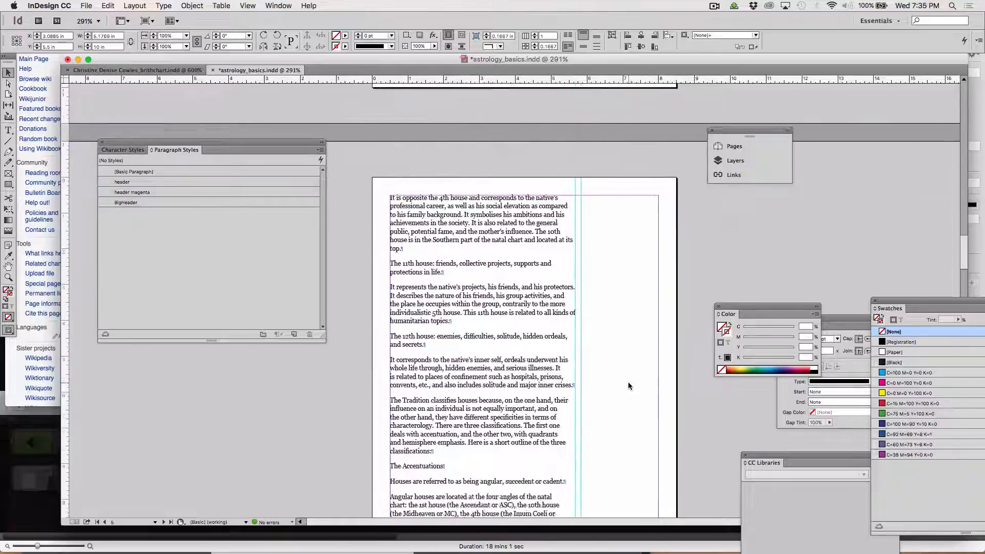
scroll(628, 383, "down", 1)
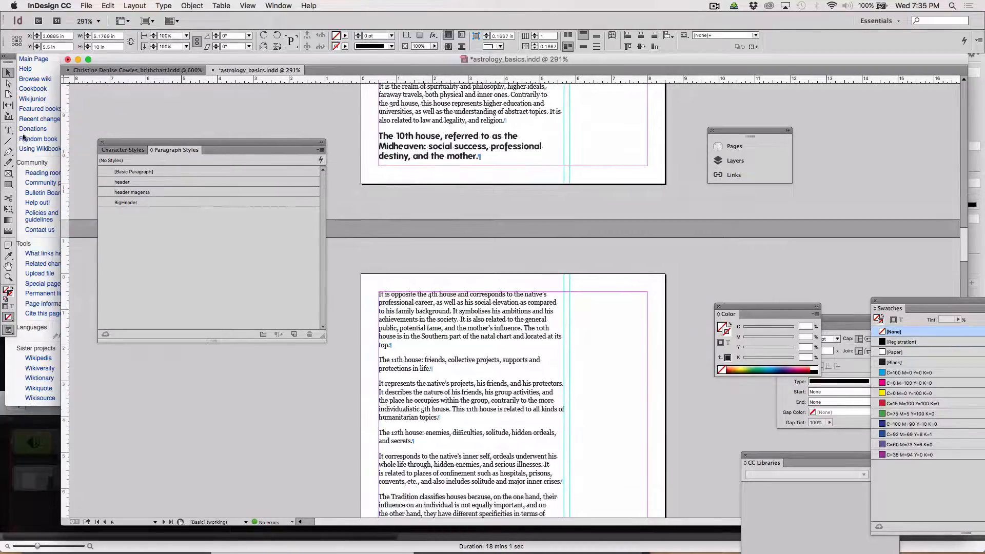
left_click(8, 130)
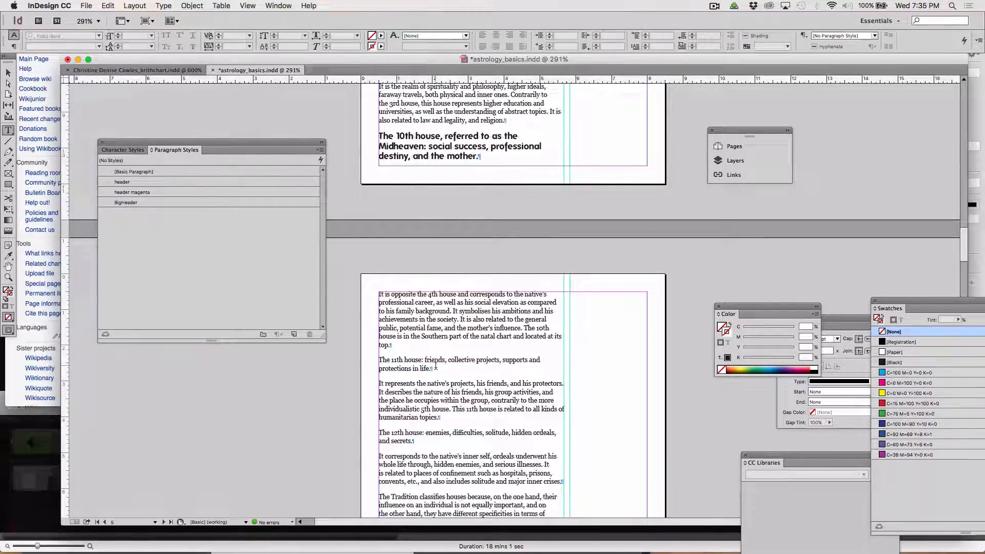
left_click(417, 365)
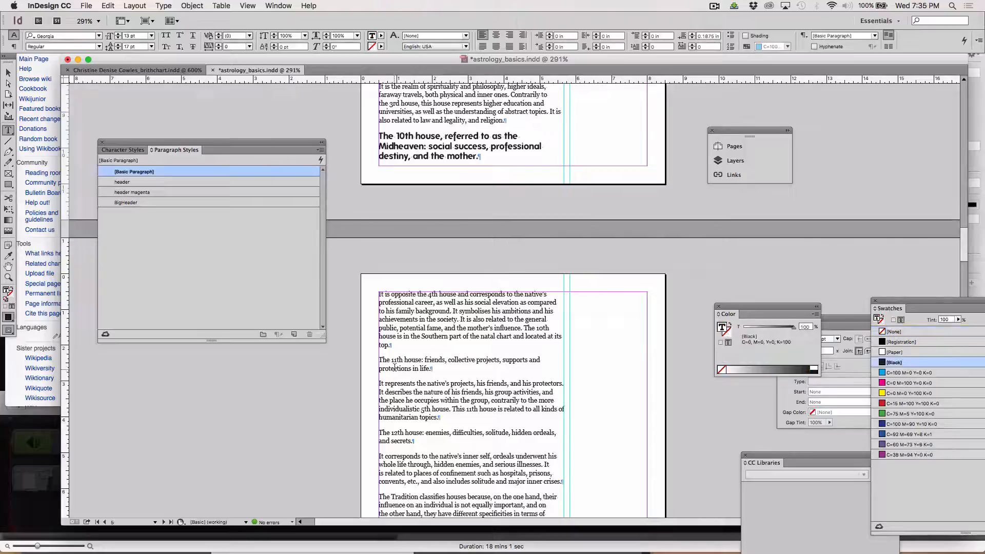
double_click(395, 368)
triple_click(395, 368)
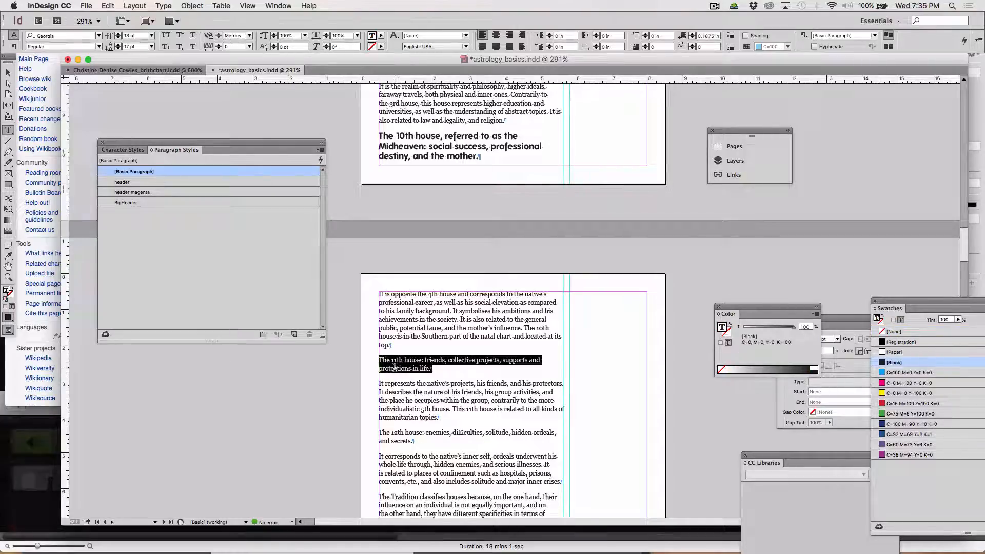
left_click(129, 181)
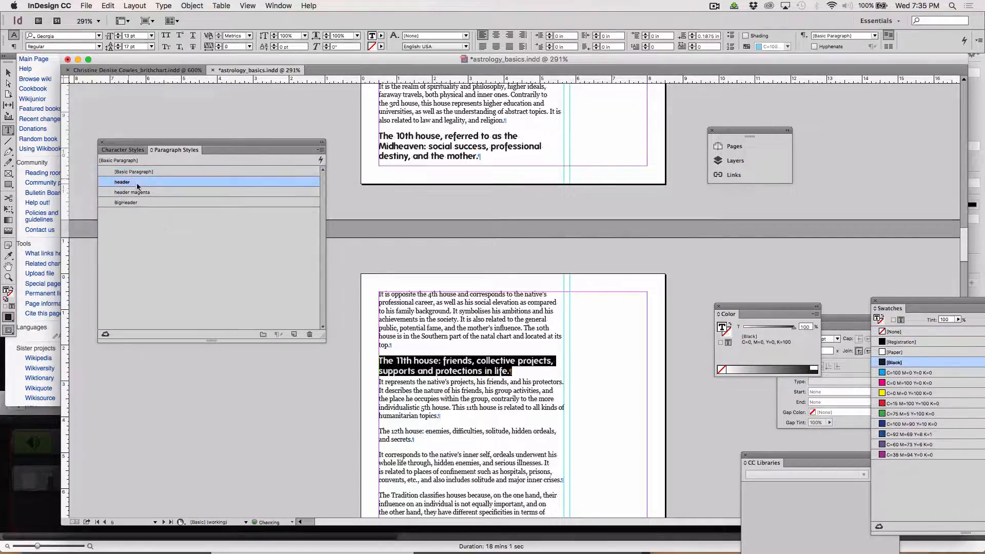
double_click(395, 439)
triple_click(395, 439)
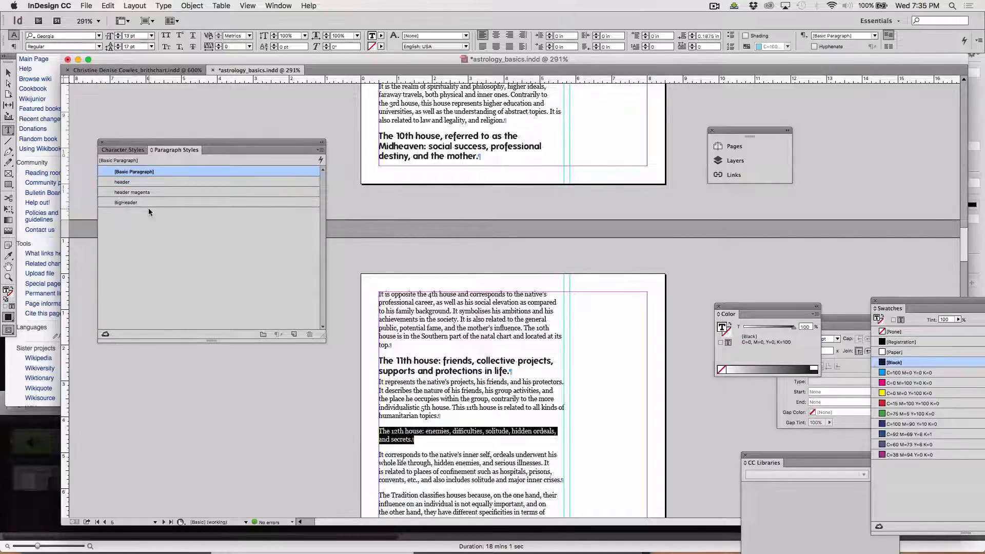
left_click(122, 182)
Apply the BigHeader paragraph style to the title "The Accentuations" on page 5
scroll(347, 254, "down", 5)
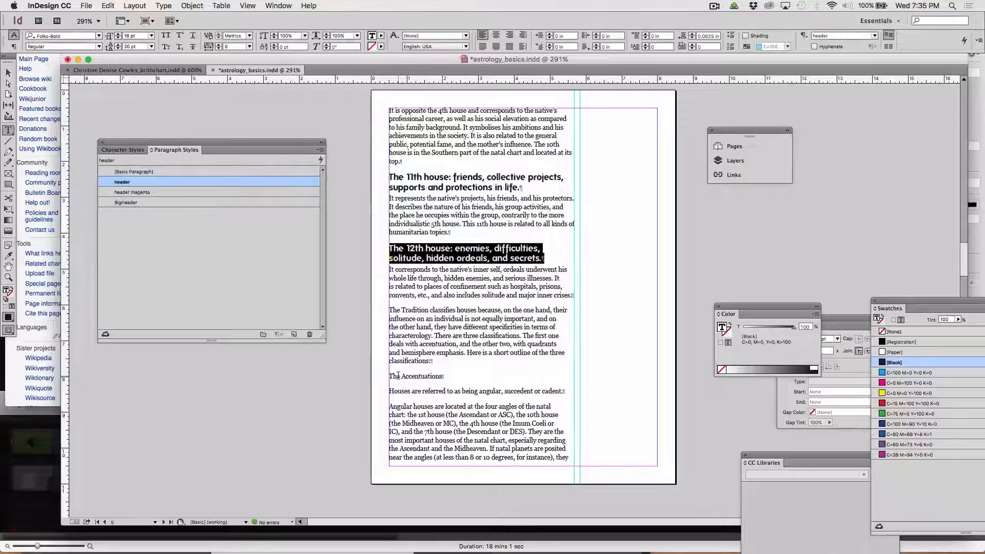
triple_click(398, 375)
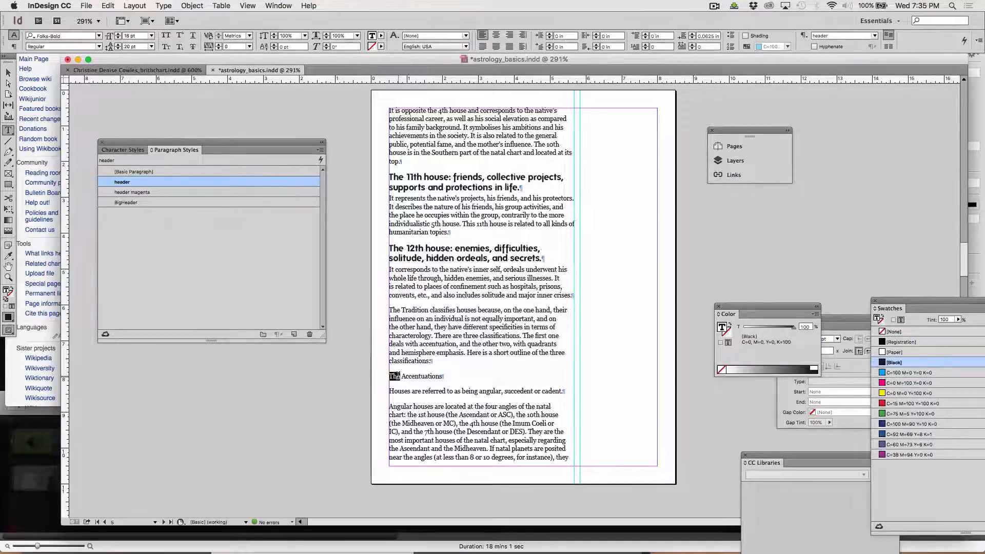
left_click(142, 203)
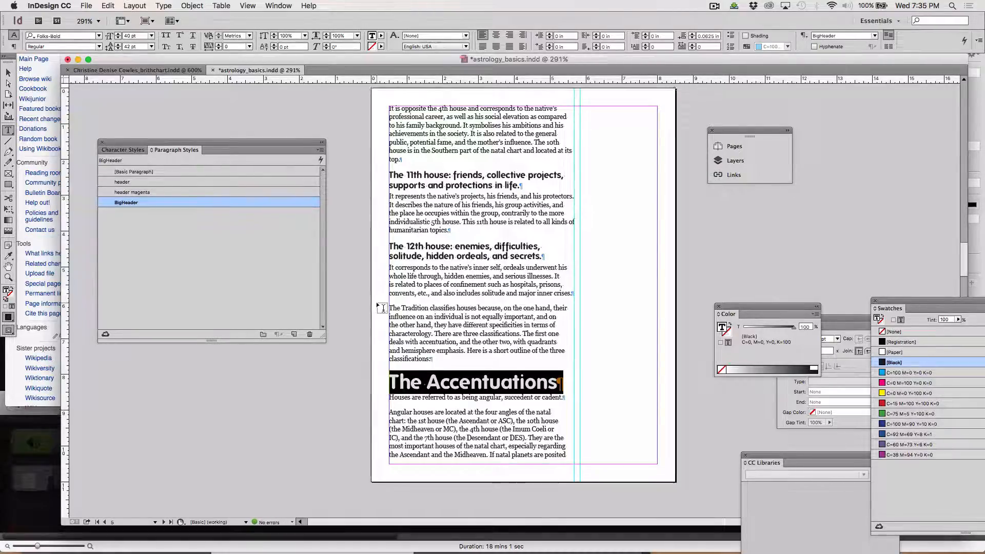
Apply the BigHeader paragraph style to the title "The Quadrants" on page 6
scroll(464, 358, "down", 2)
scroll(464, 358, "down", 8)
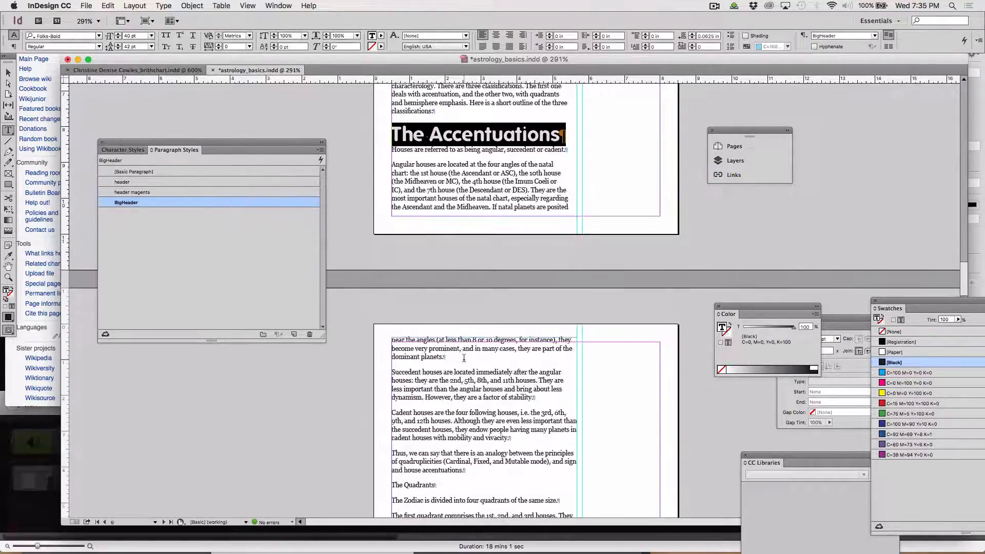
scroll(463, 358, "down", 2)
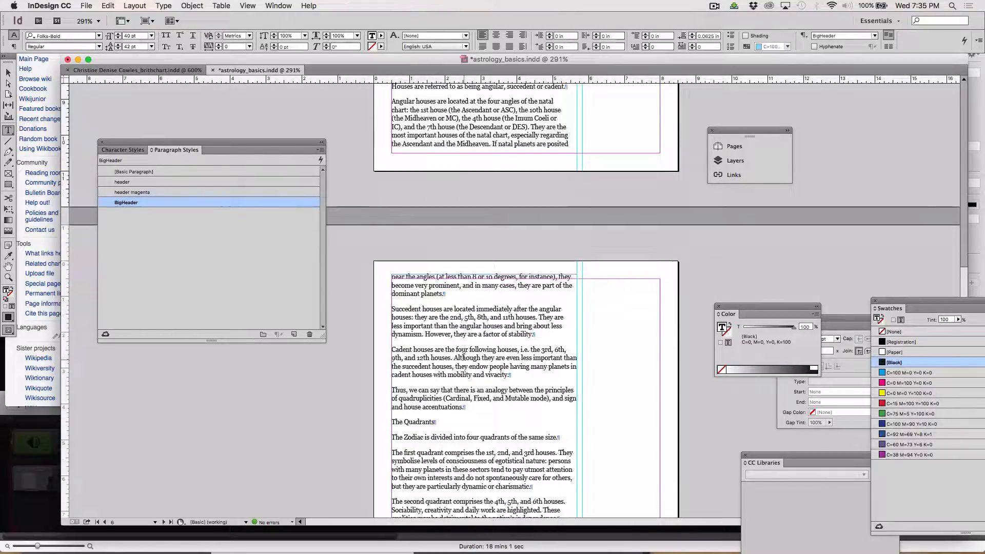
triple_click(422, 424)
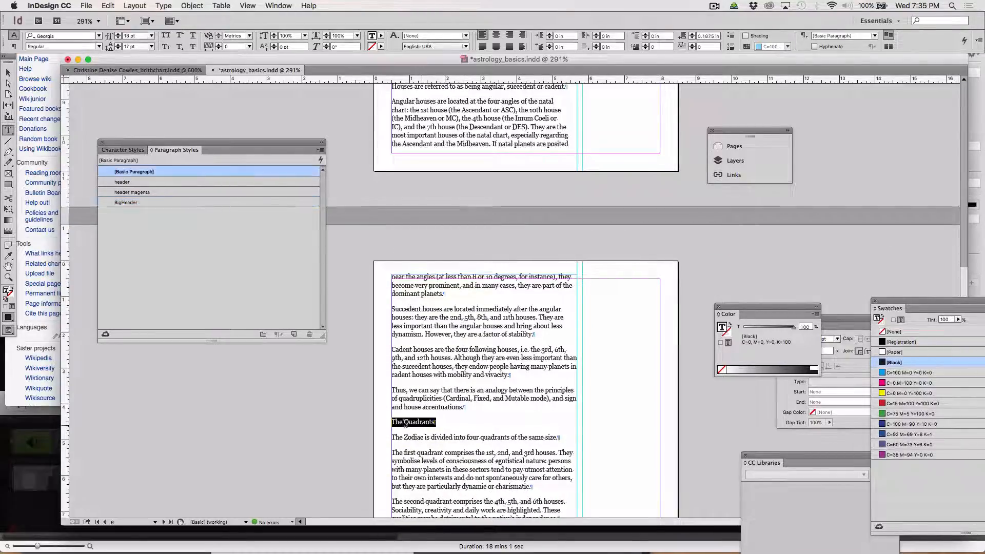
left_click(140, 202)
left_click(150, 203)
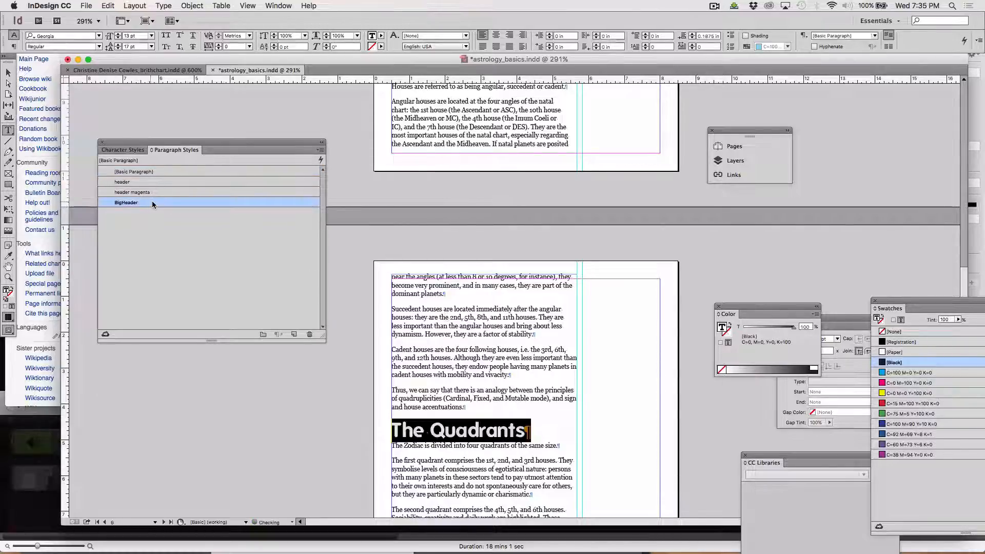
Review the text layout and heading styles throughout the document, from page 7 back to page 1
scroll(444, 342, "down", 5)
scroll(440, 341, "down", 5)
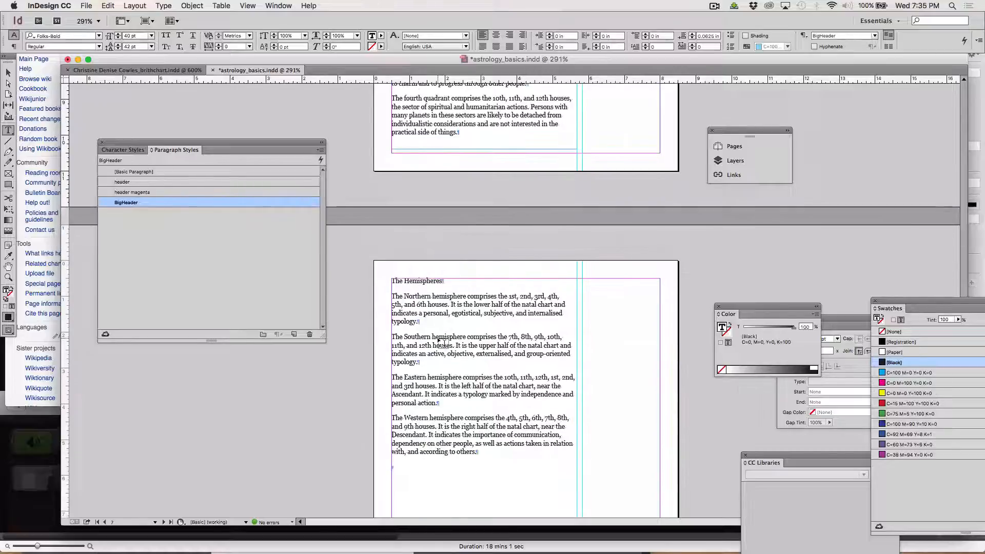
scroll(441, 342, "up", 10)
scroll(445, 342, "up", 15)
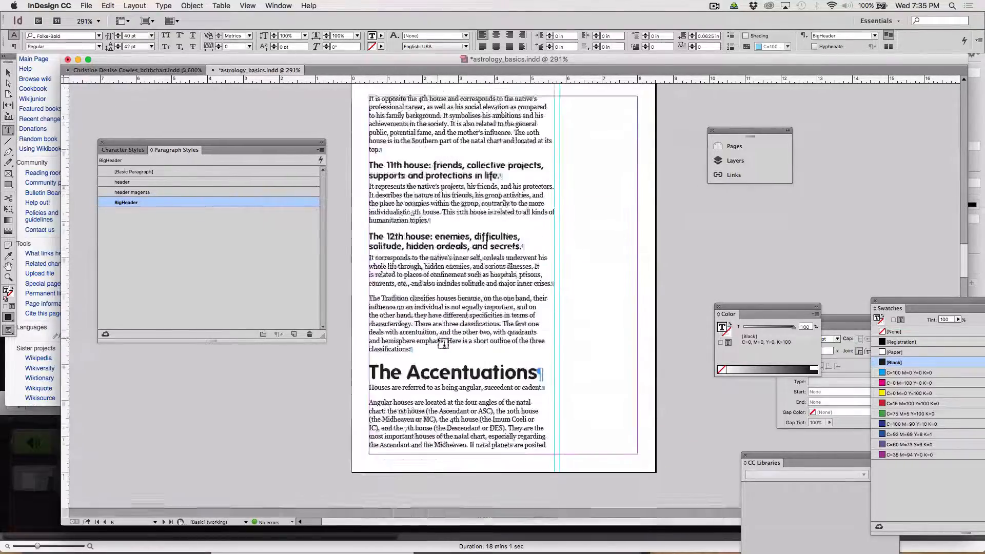
scroll(442, 343, "up", 8)
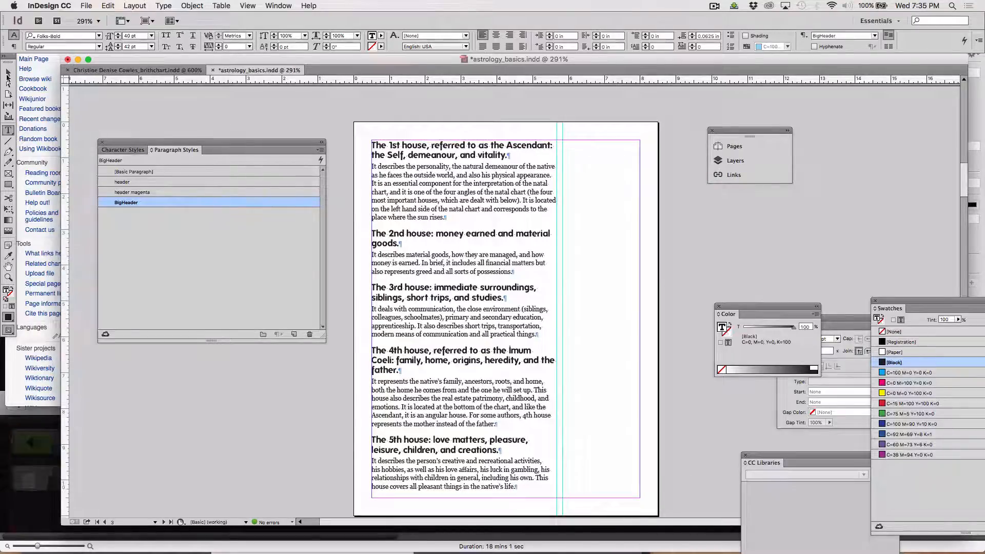
left_click(8, 74)
scroll(424, 192, "up", 8)
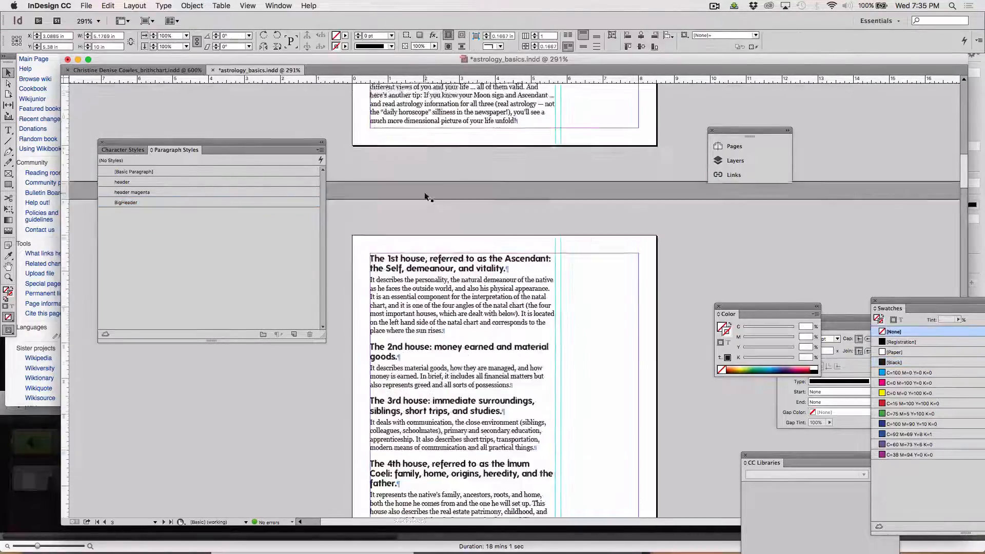
scroll(425, 196, "up", 8)
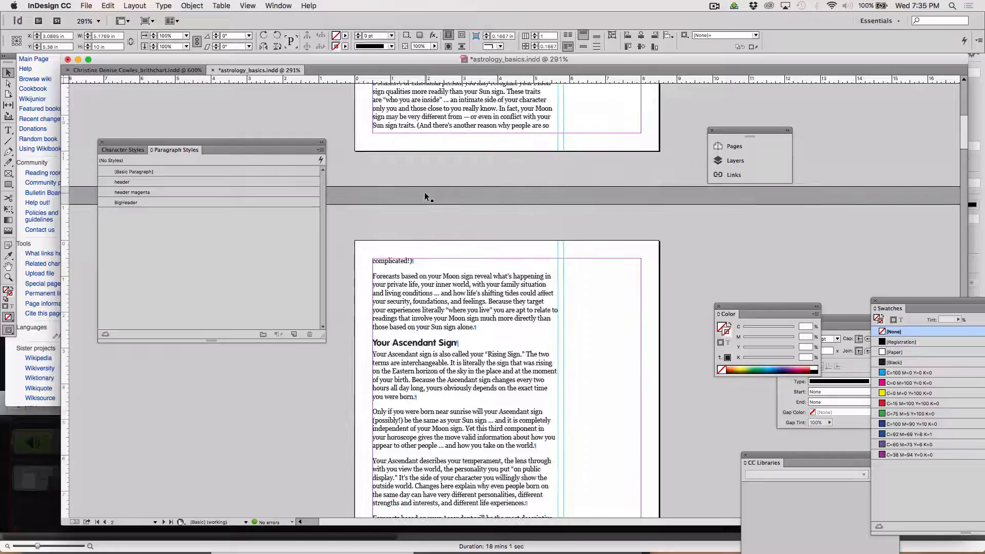
scroll(424, 192, "up", 7)
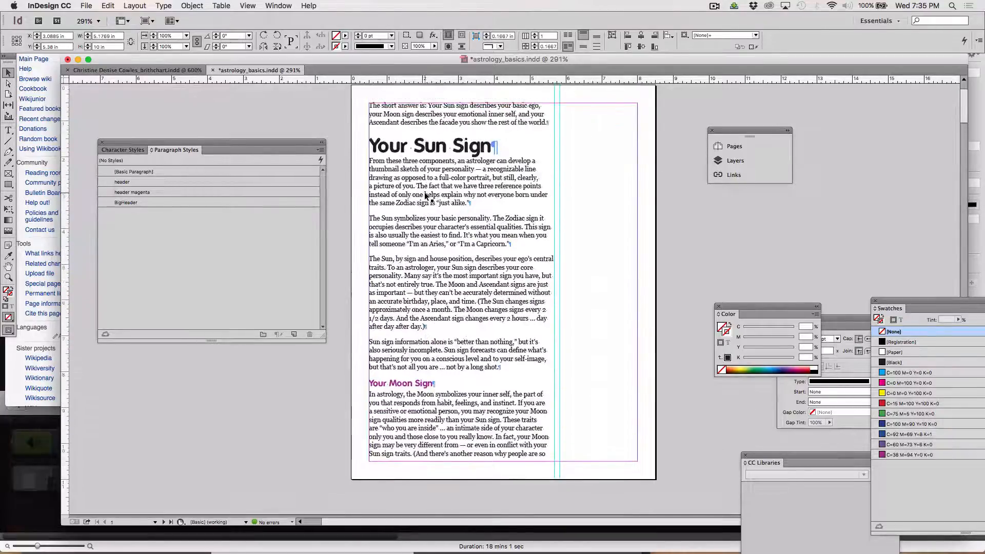
With nothing selected, set the font size of the header paragraph style to 16 pt in its basic character formats
scroll(424, 194, "down", 20)
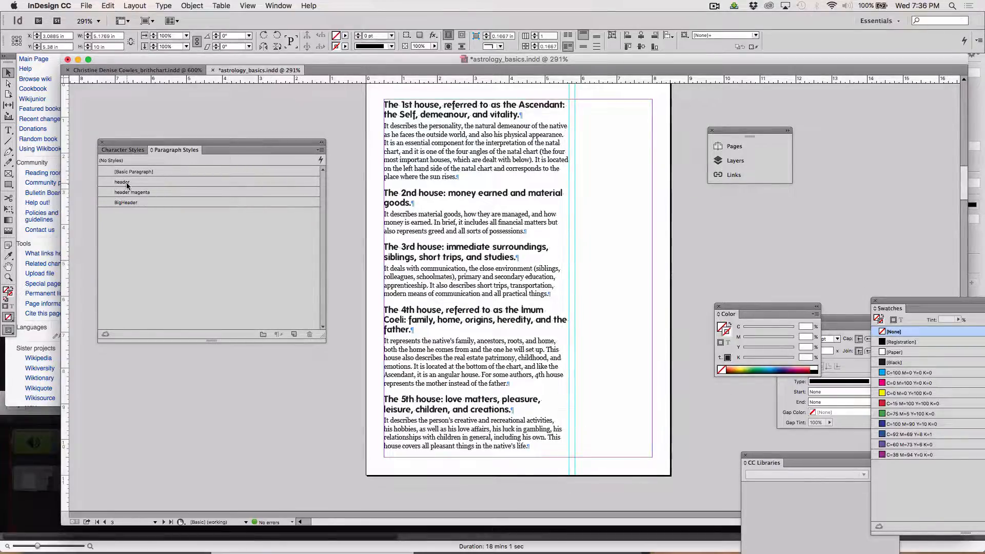
left_click(125, 117)
left_click(132, 192)
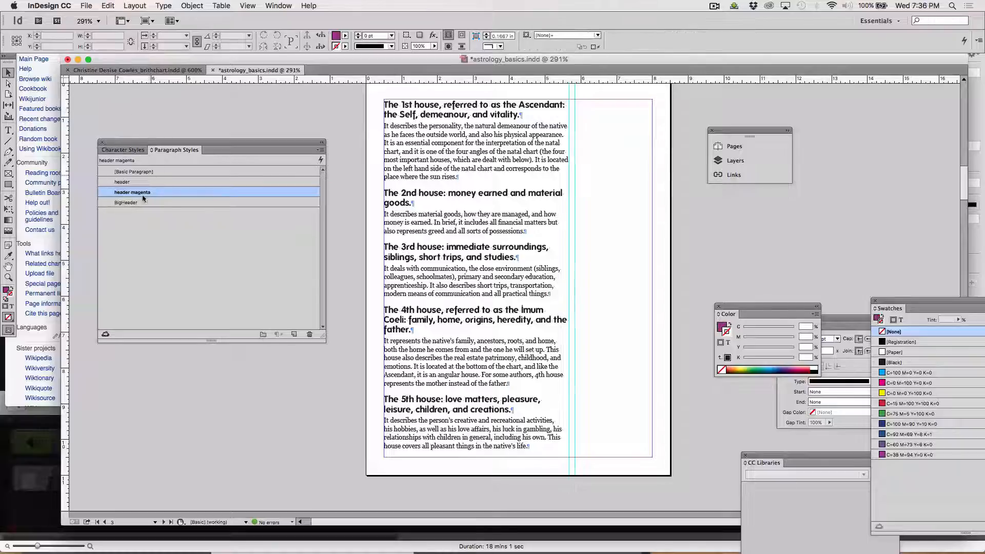
left_click(163, 316)
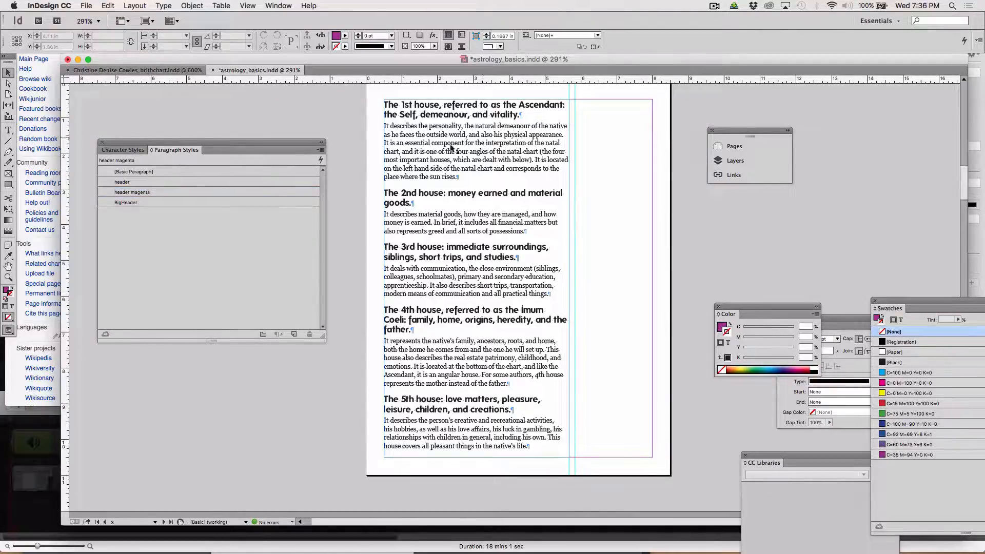
double_click(128, 183)
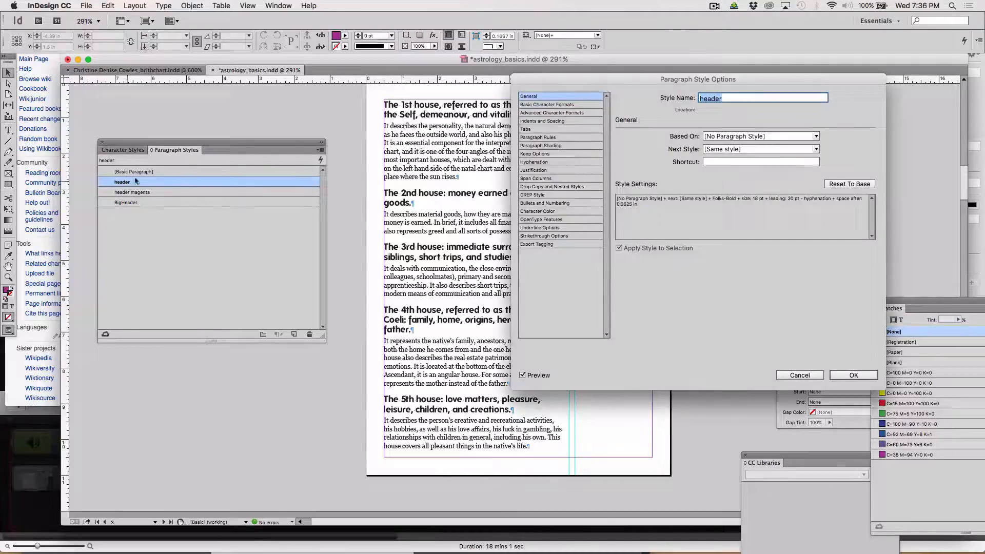
left_click(536, 105)
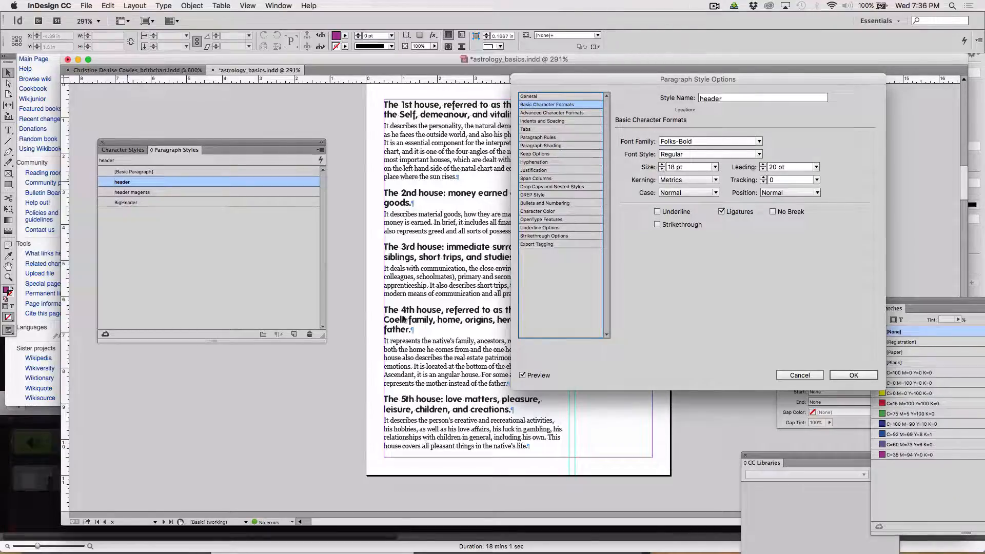
left_click(662, 169)
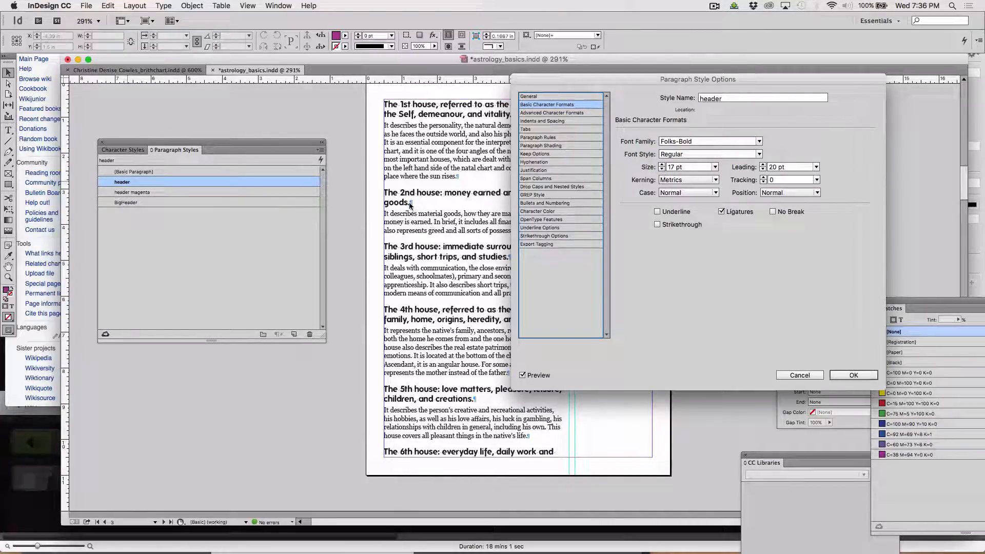
left_click(662, 169)
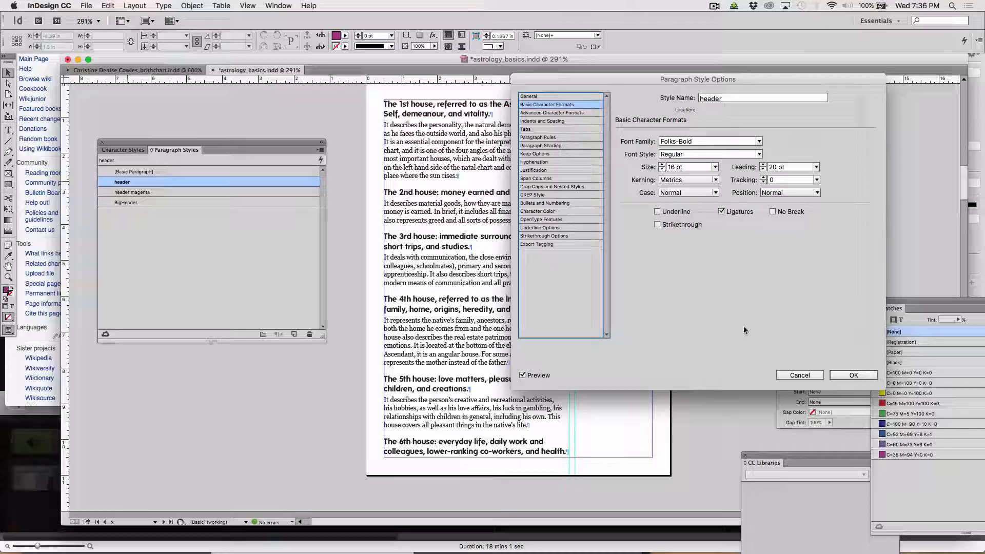
left_click(847, 379)
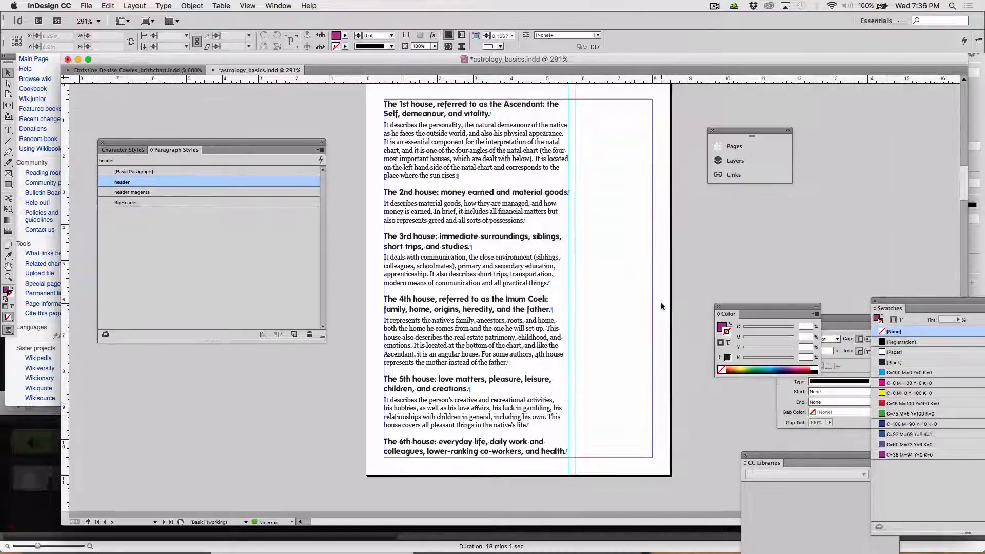
Apply the header paragraph style to the magenta title "Your Moon Sign" on page 1 and leave text editing
scroll(591, 289, "up", 20)
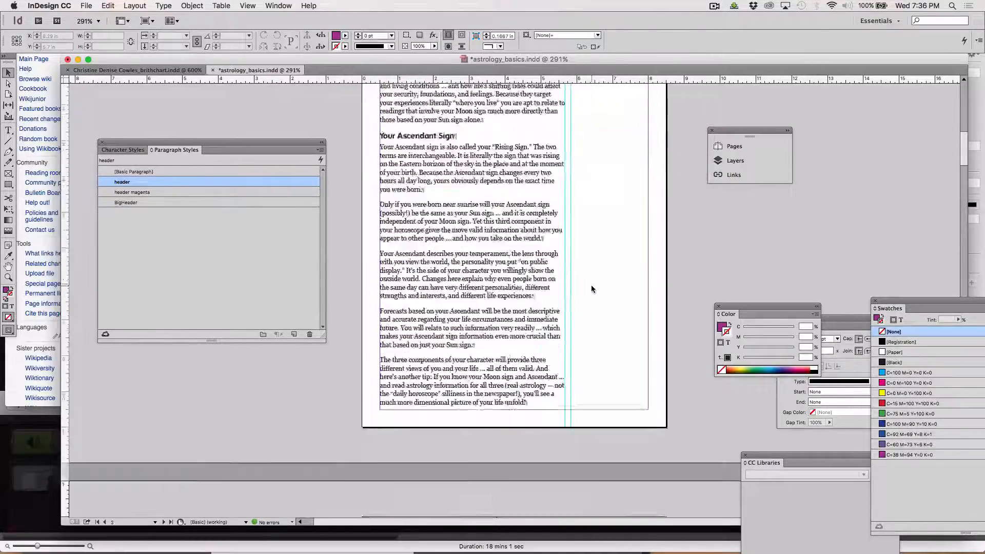
scroll(591, 285, "down", 3)
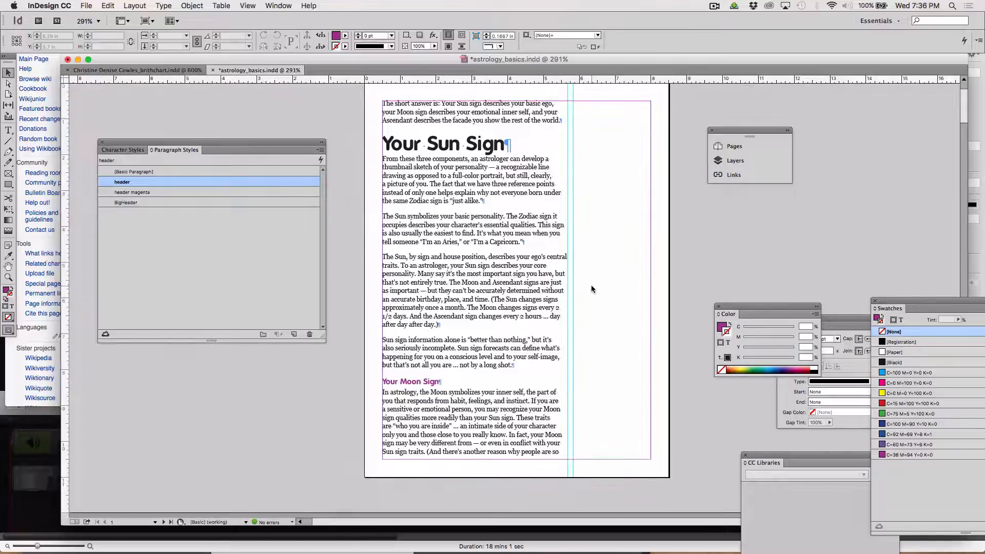
left_click(9, 131)
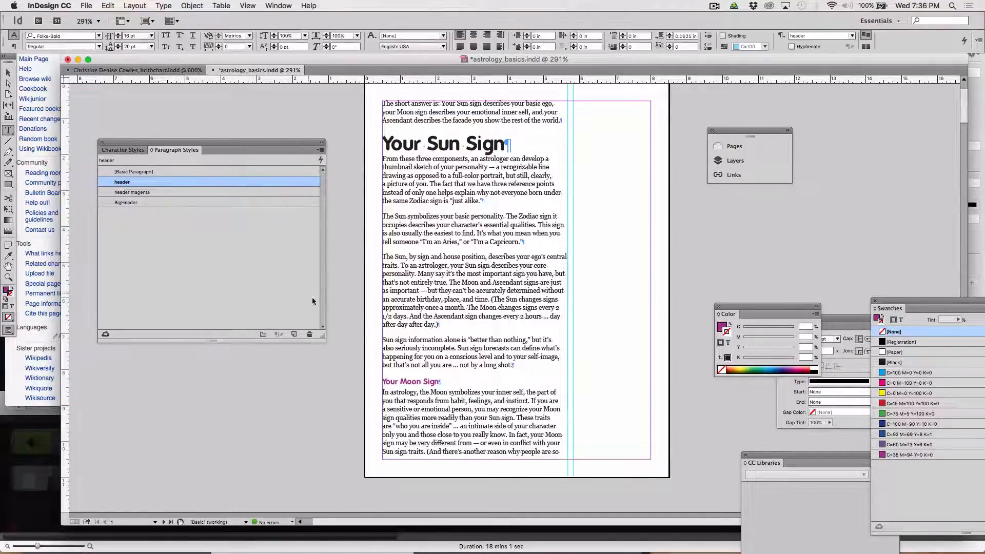
triple_click(411, 375)
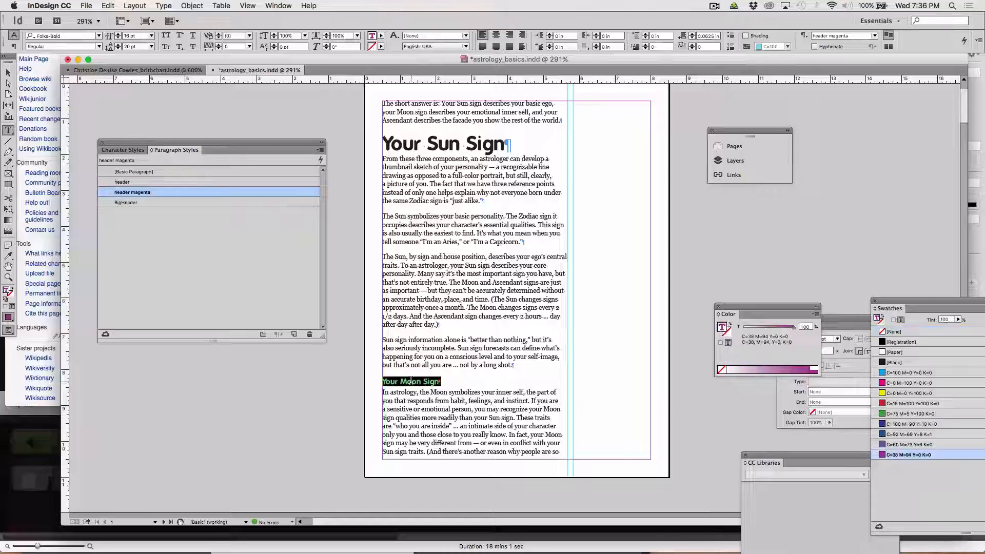
left_click(130, 183)
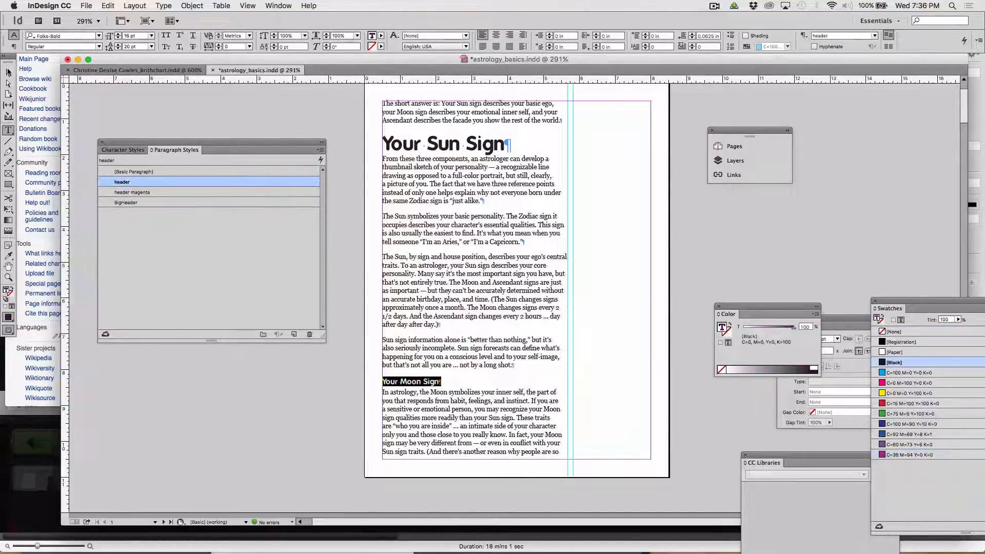
key("Escape")
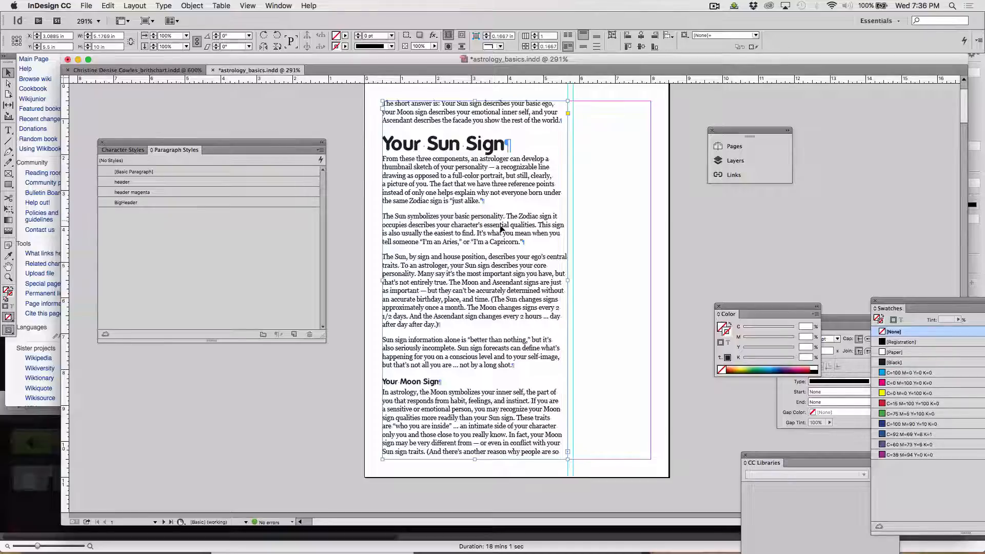
Clear the frame selection and review the heading sizes and text flow from page 1 to page 3 and back
scroll(611, 281, "down", 15)
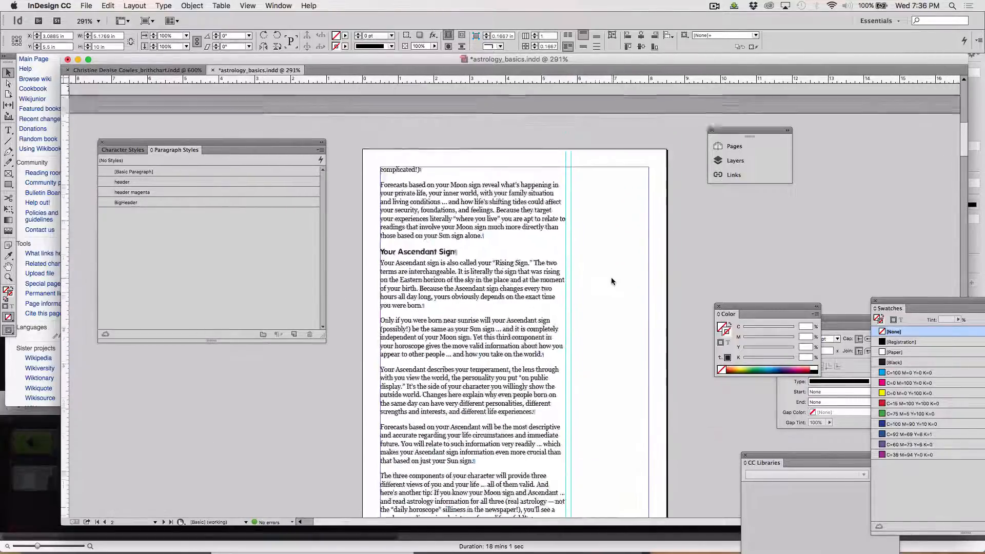
scroll(612, 281, "right", 1)
scroll(611, 280, "down", 1)
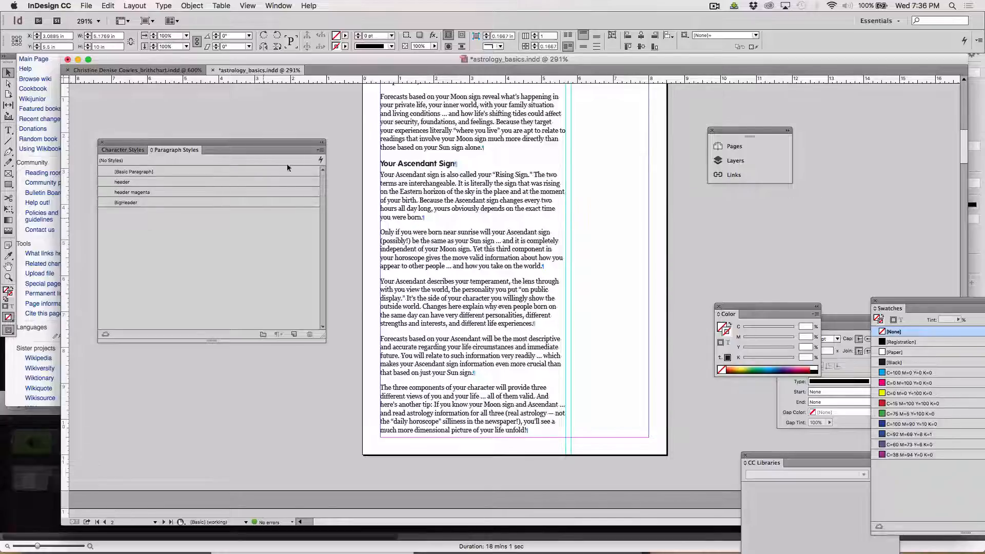
scroll(475, 260, "up", 20)
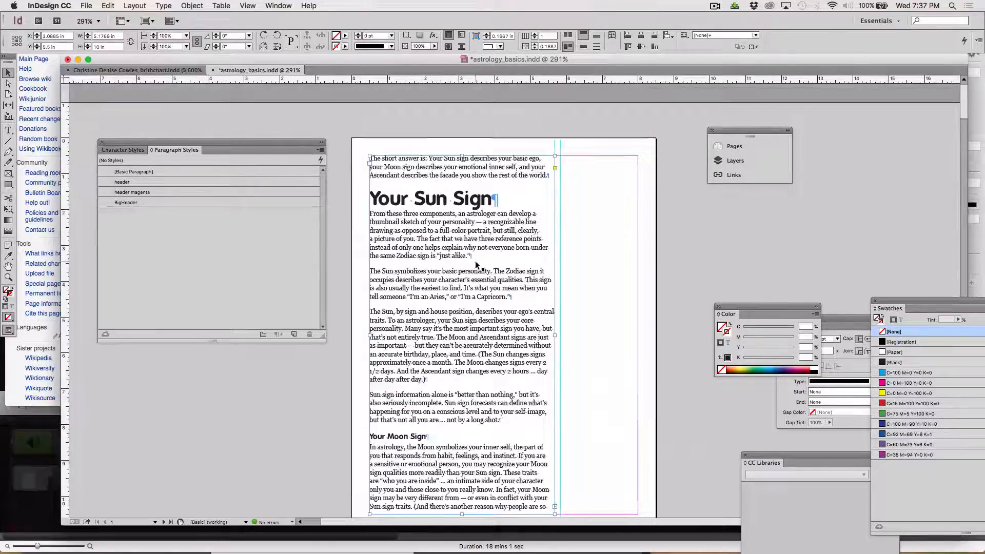
left_click(684, 220)
scroll(616, 222, "down", 10)
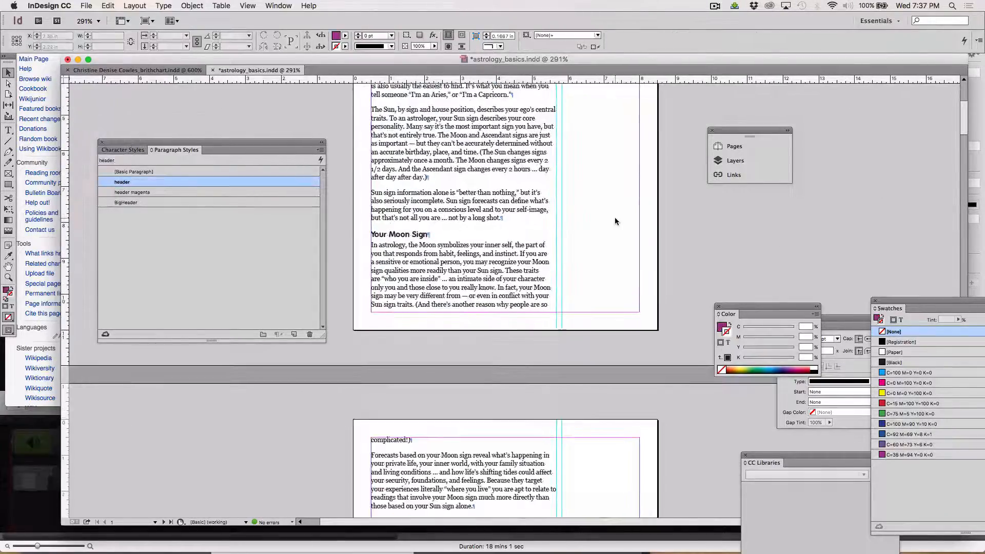
scroll(616, 221, "down", 15)
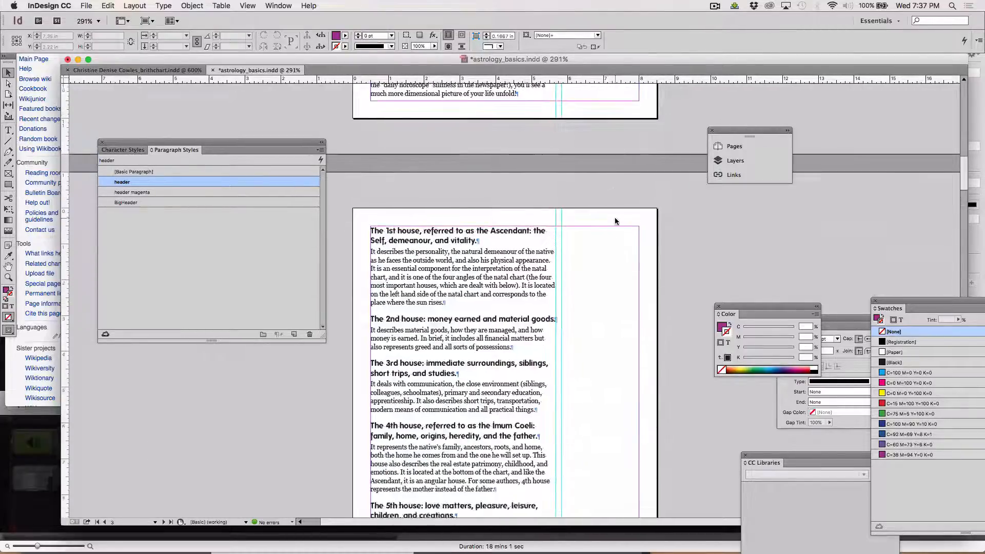
scroll(615, 221, "up", 20)
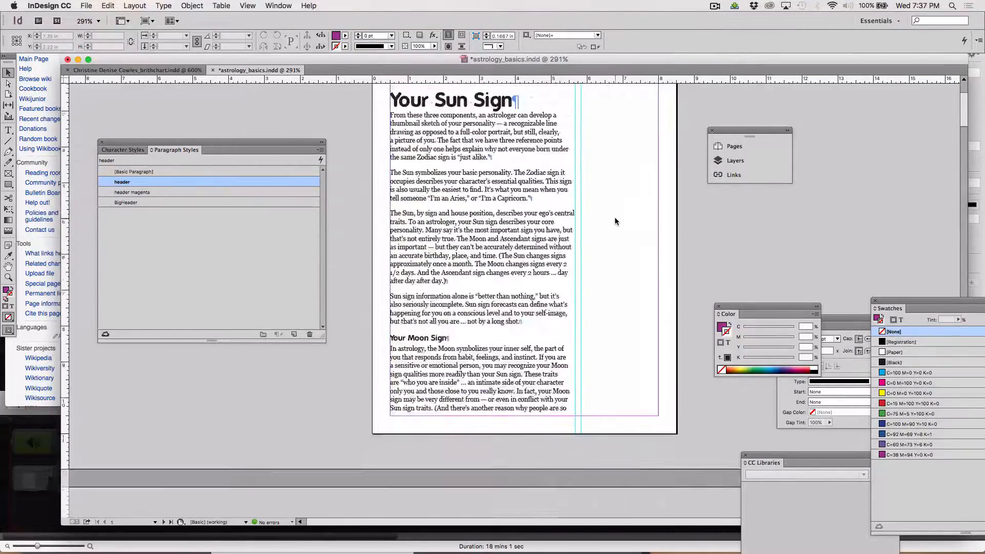
scroll(614, 217, "down", 2)
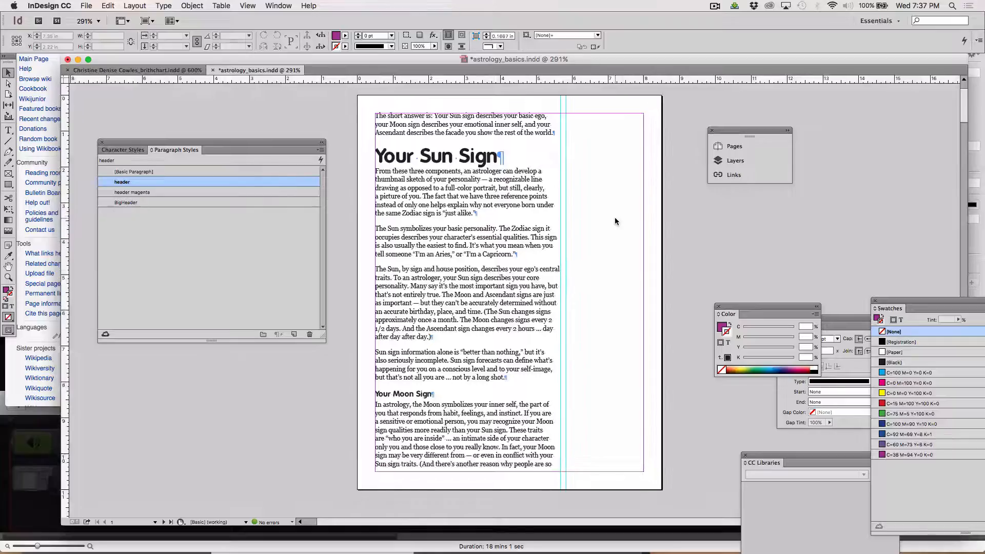
Switch the document to Preview screen mode and check the headings and body text on pages 1 to 6, returning to page 4
left_click(10, 332)
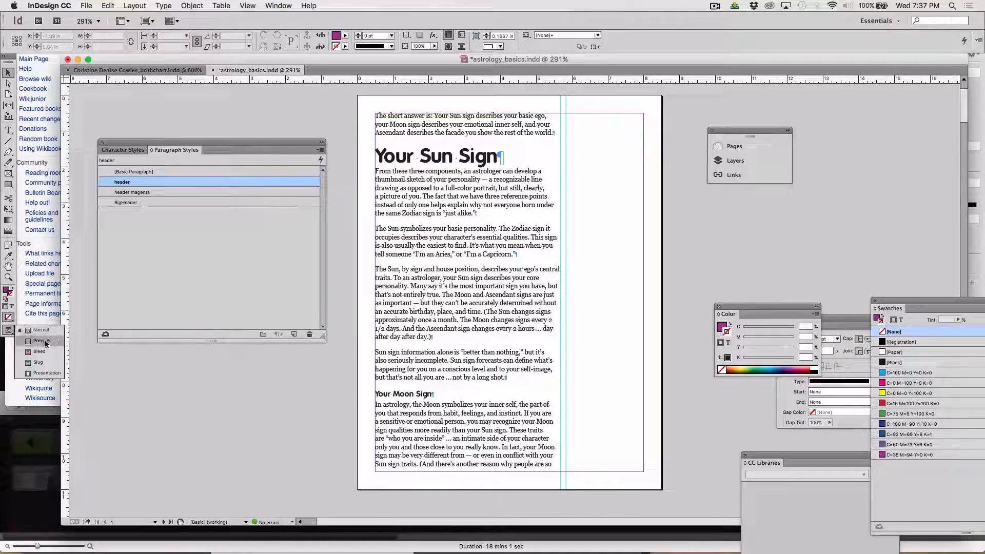
left_click(41, 341)
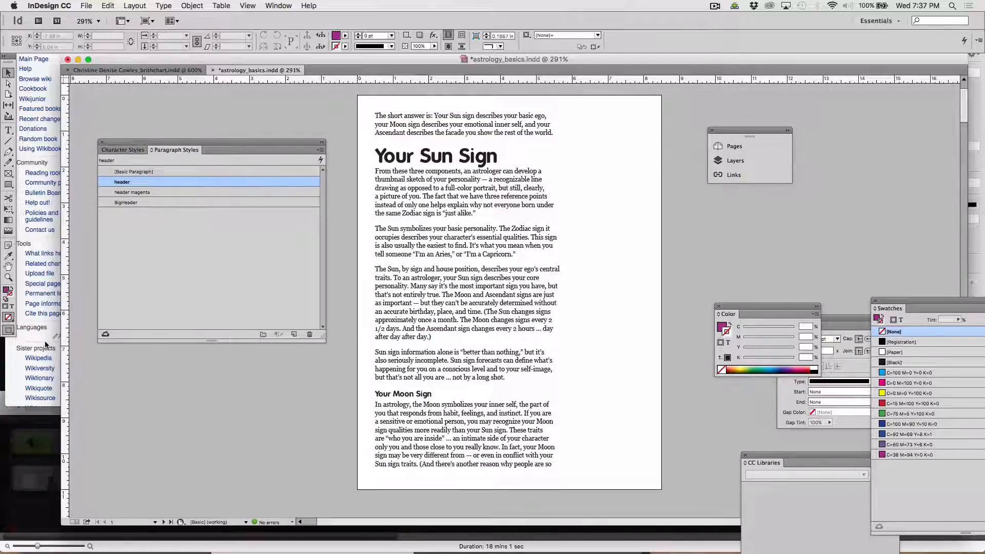
scroll(624, 255, "down", 5)
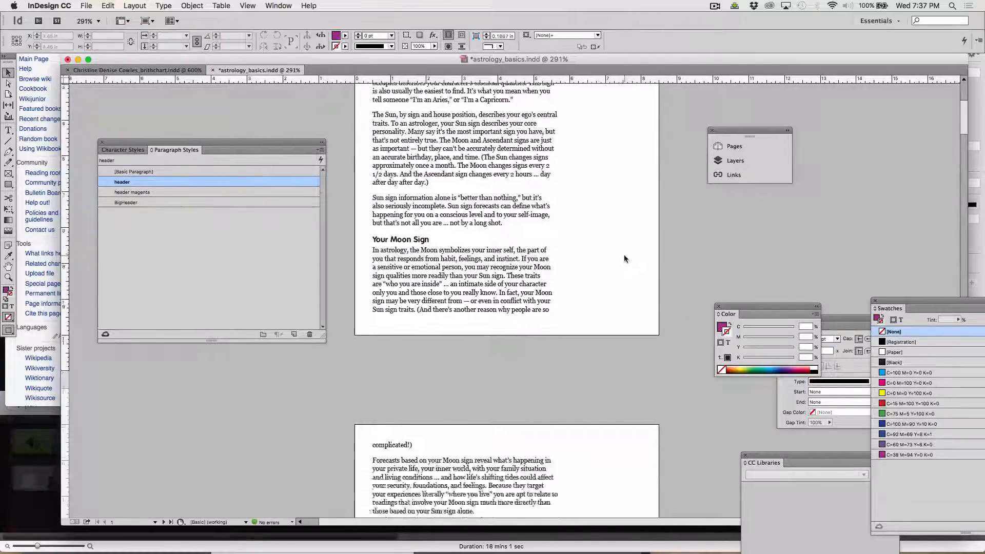
scroll(625, 258, "down", 15)
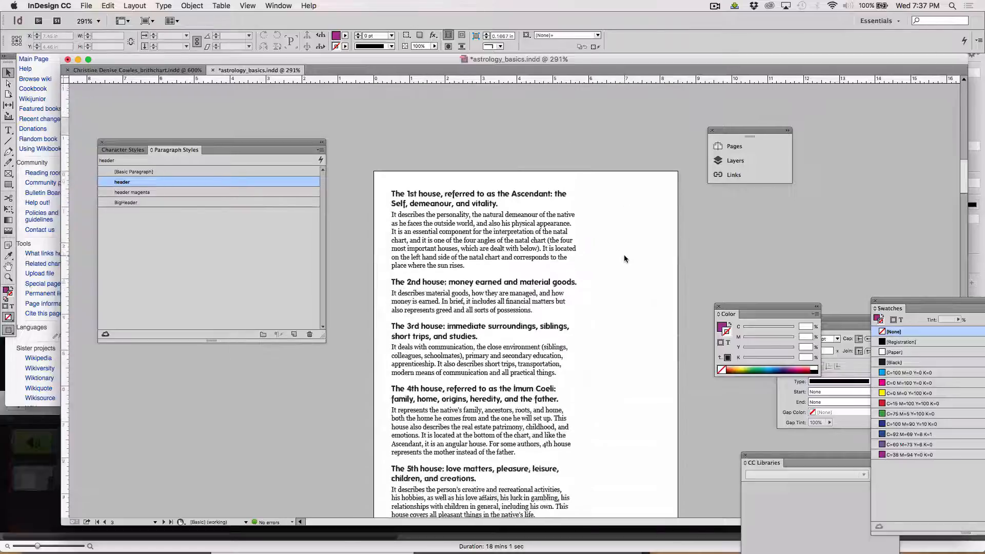
scroll(624, 259, "down", 15)
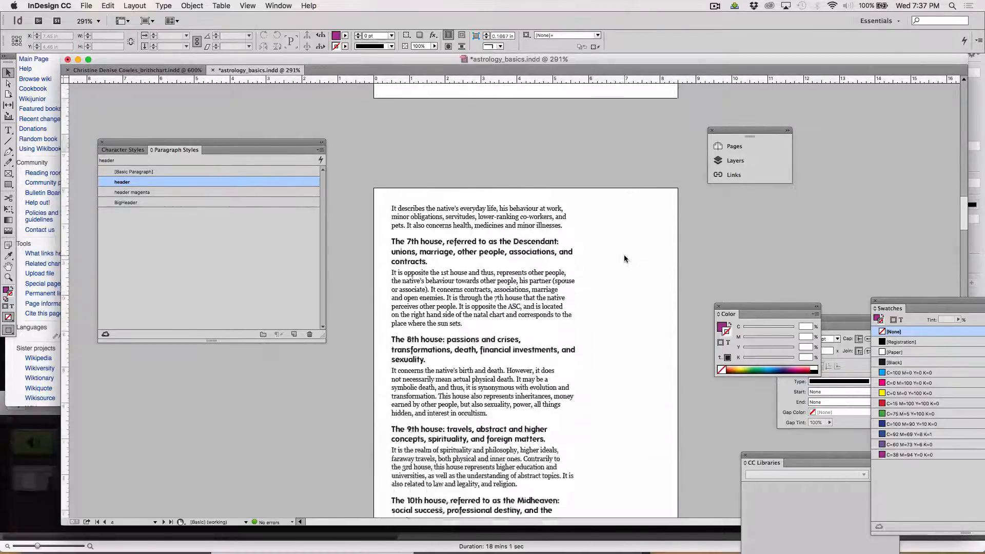
scroll(623, 258, "down", 5)
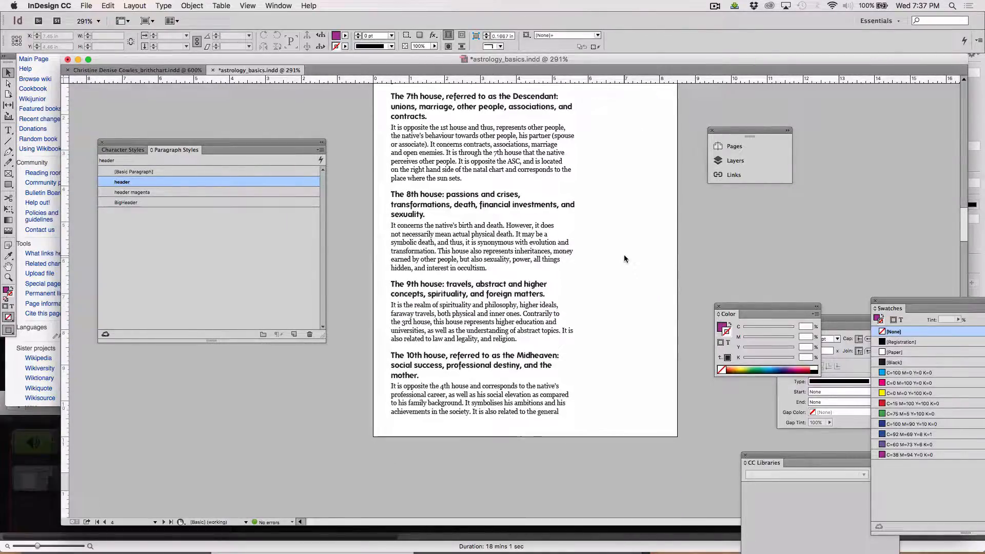
scroll(624, 258, "down", 12)
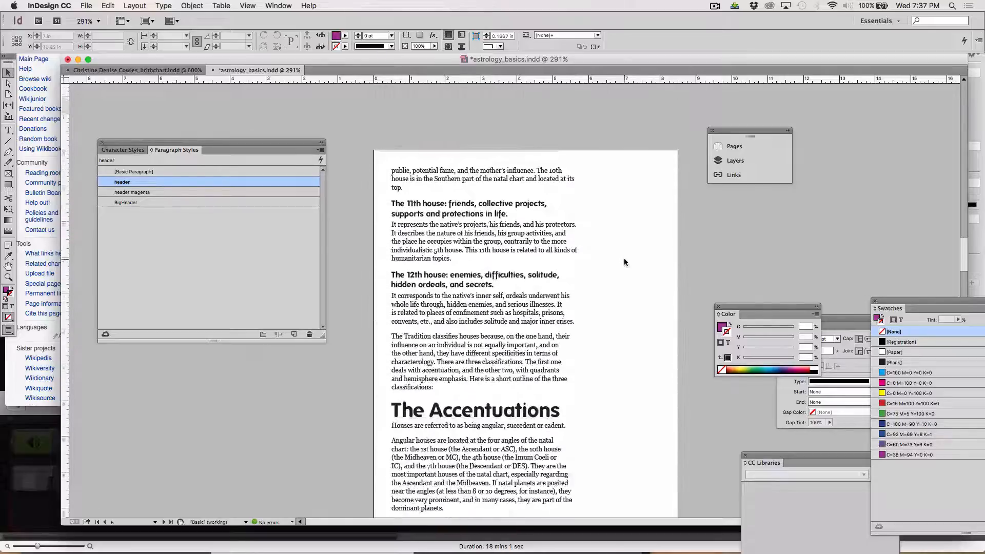
scroll(624, 262, "down", 12)
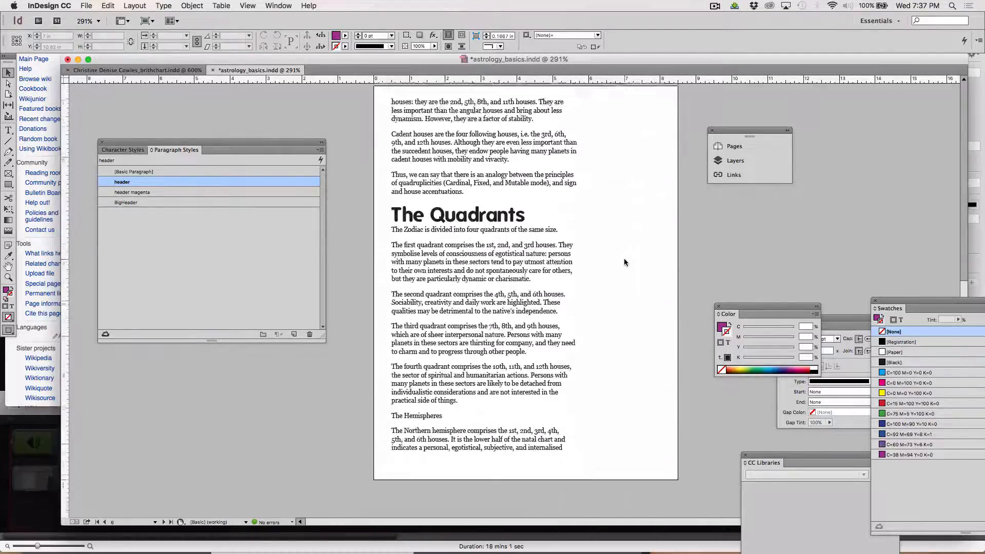
scroll(624, 262, "down", 2)
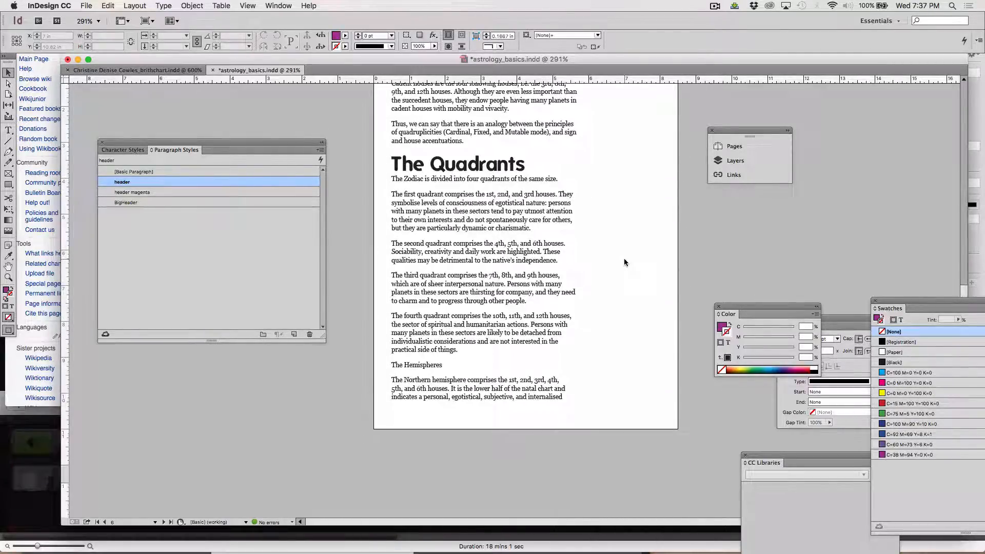
scroll(624, 262, "up", 9)
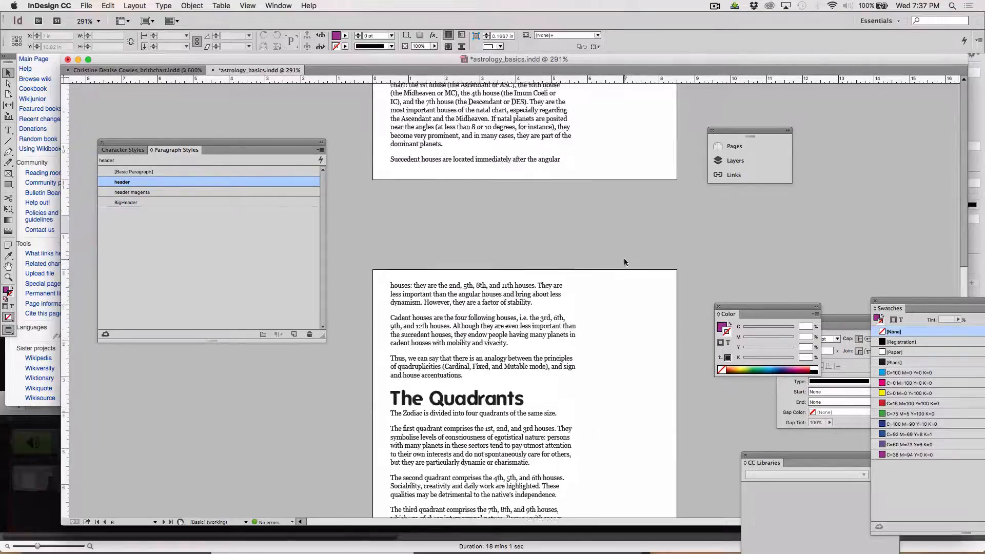
scroll(624, 262, "up", 20)
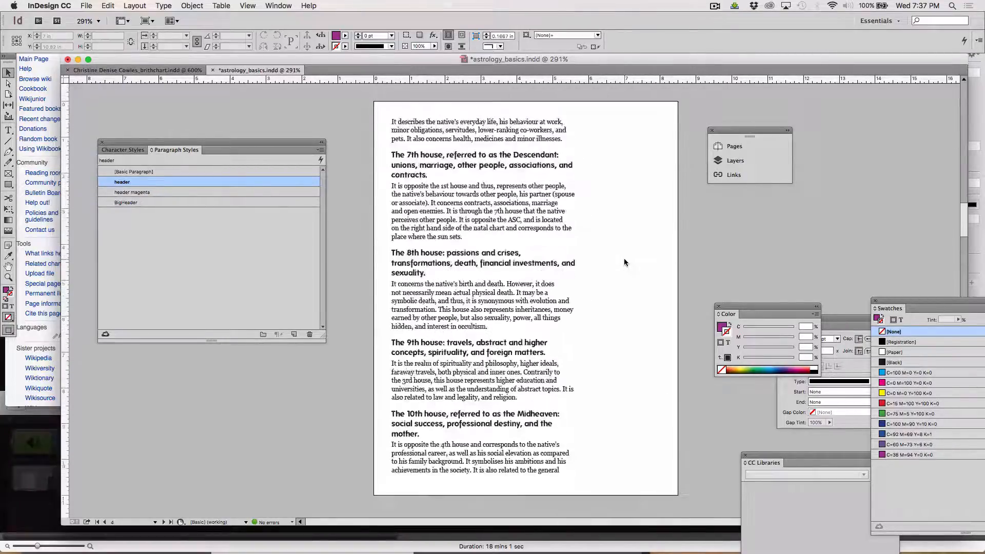
scroll(624, 263, "up", 2)
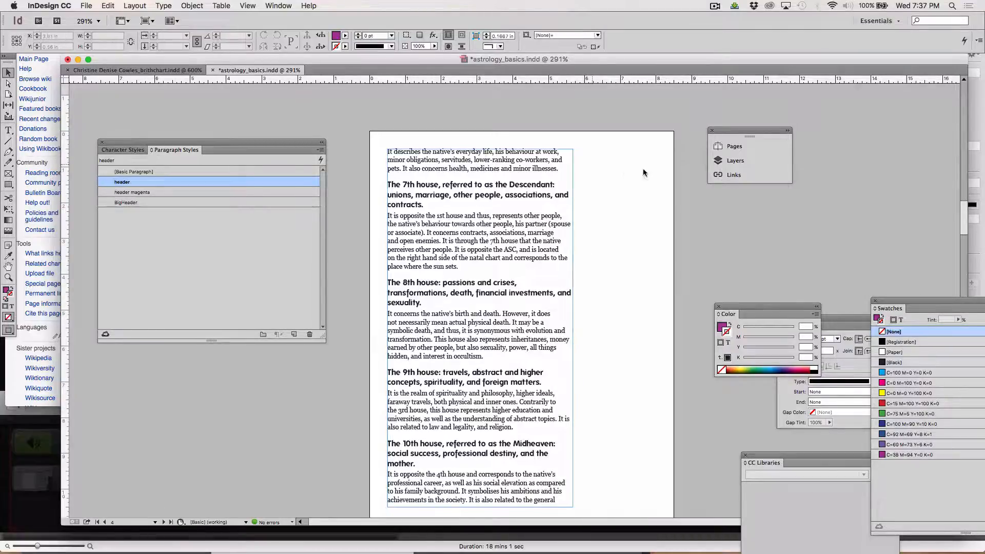
scroll(563, 309, "down", 2)
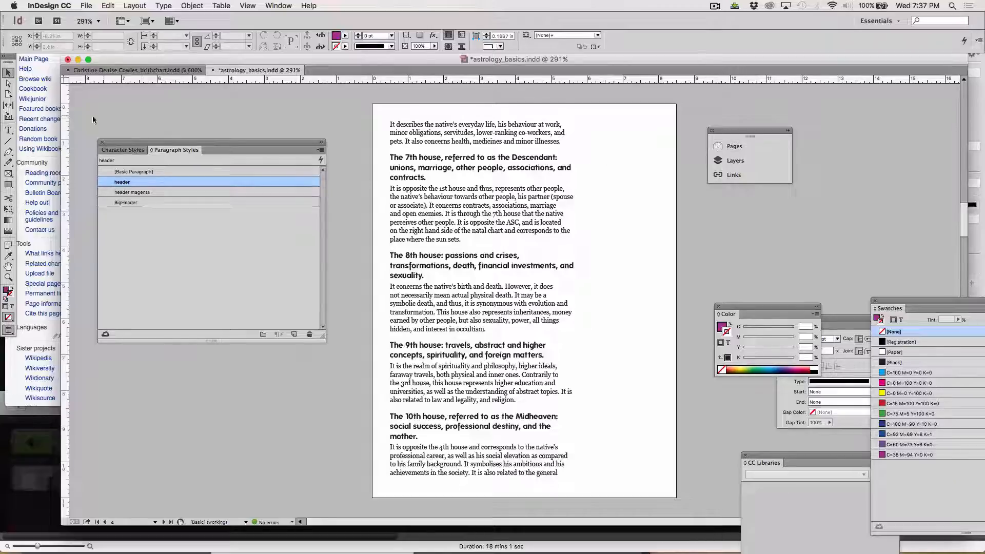
Set the header paragraph style's size to 15 pt and leading to 15 pt in its basic character formats
left_click(8, 130)
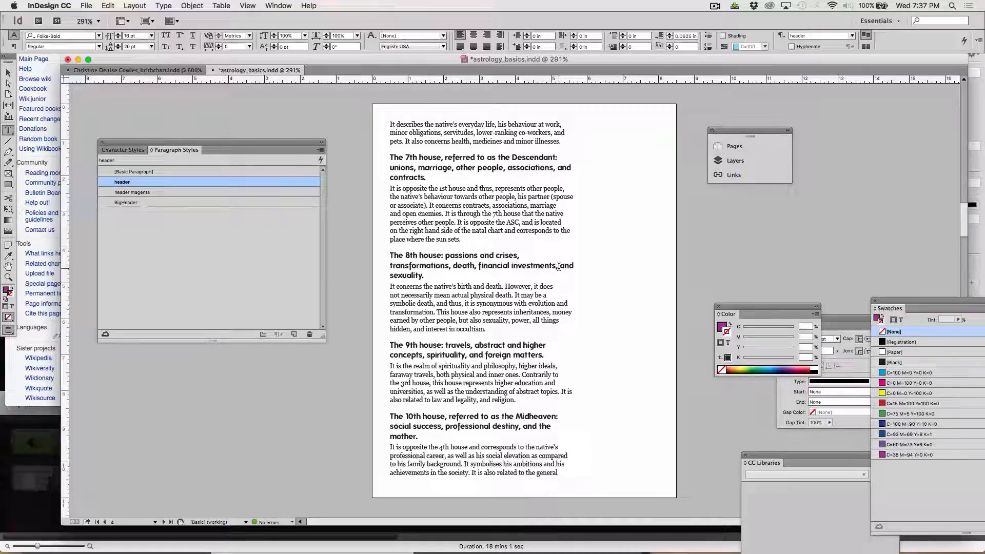
double_click(122, 182)
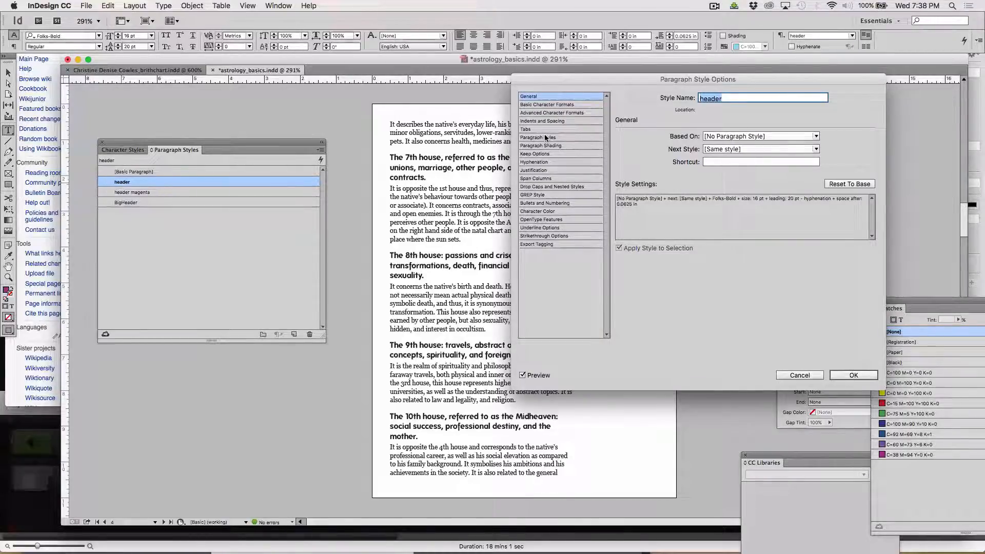
left_click(547, 105)
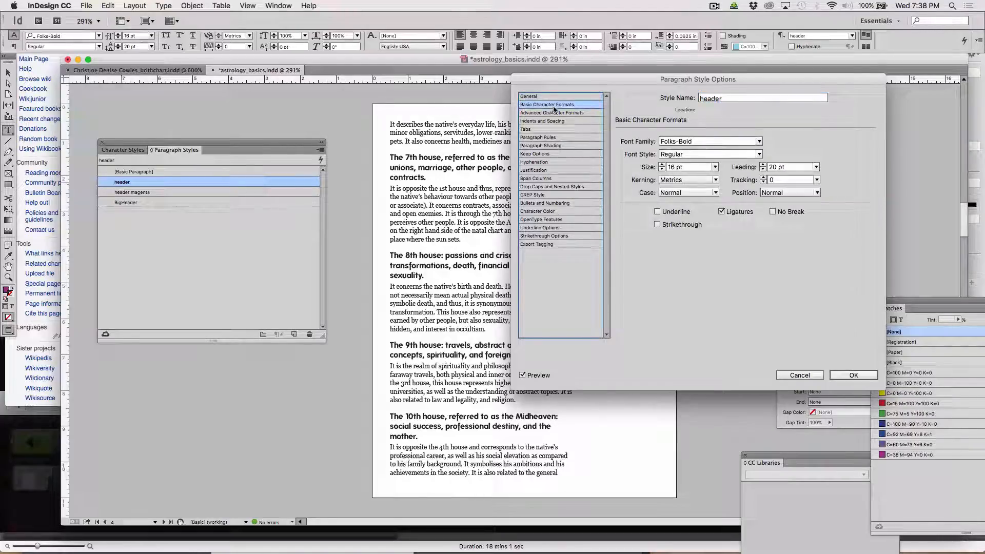
left_click(662, 169)
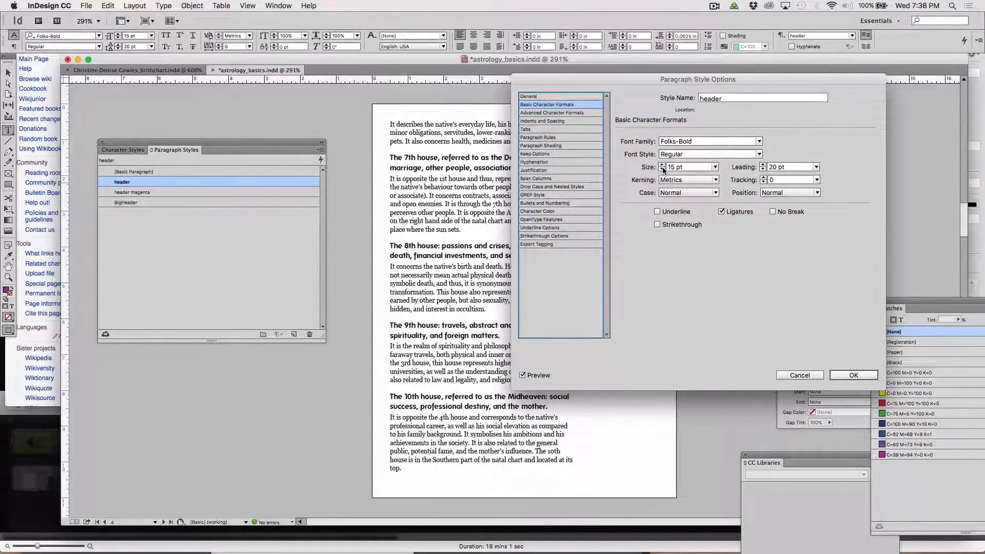
left_click(774, 169)
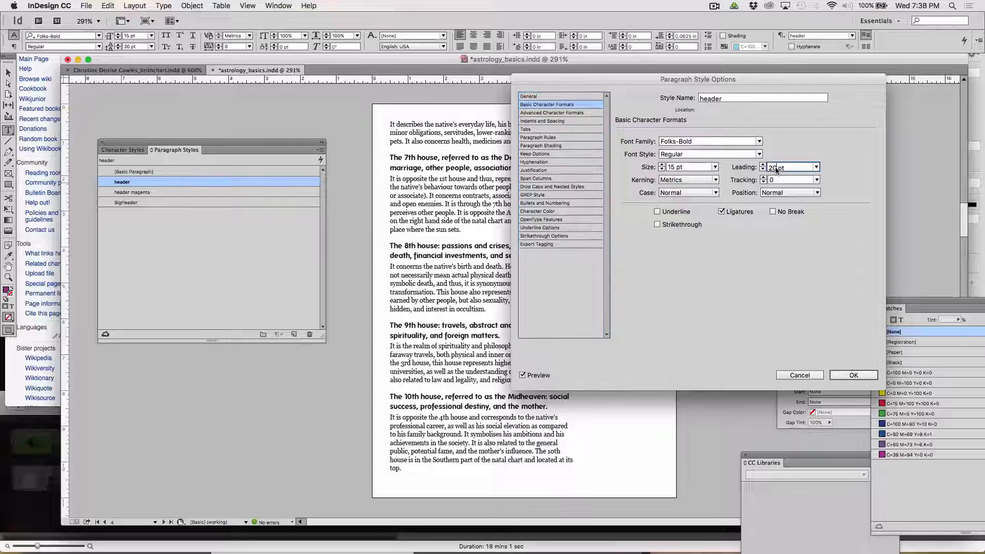
type("15 pt")
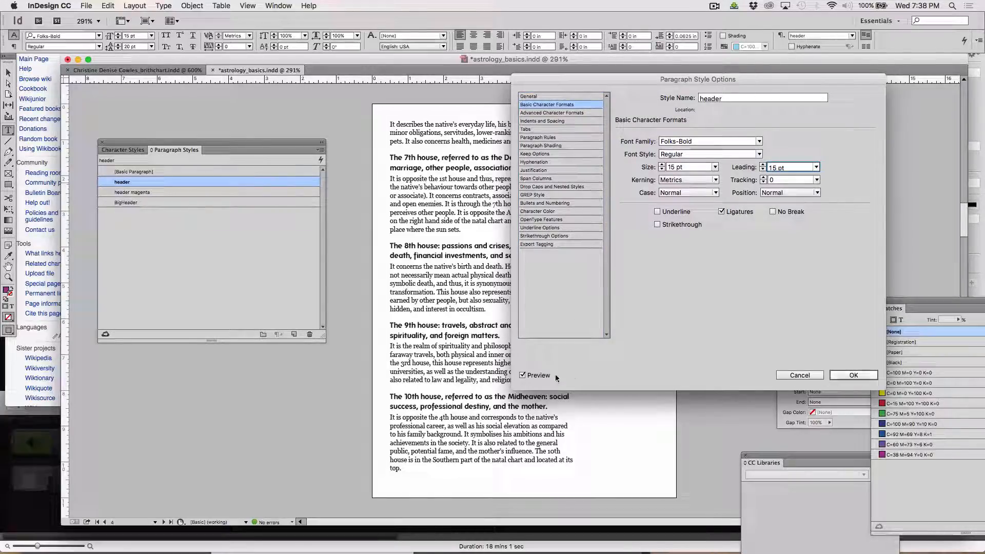
left_click(527, 379)
left_click(522, 375)
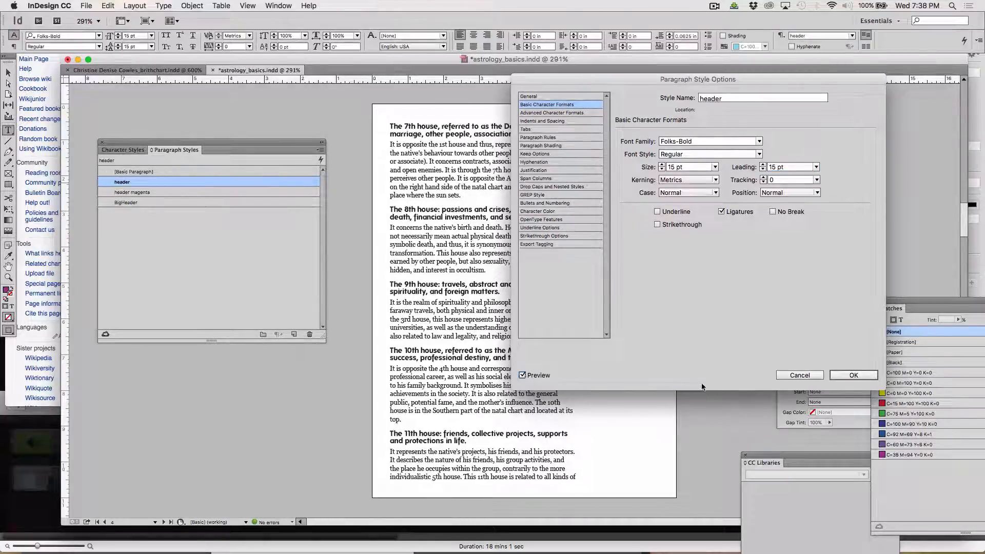
left_click(844, 376)
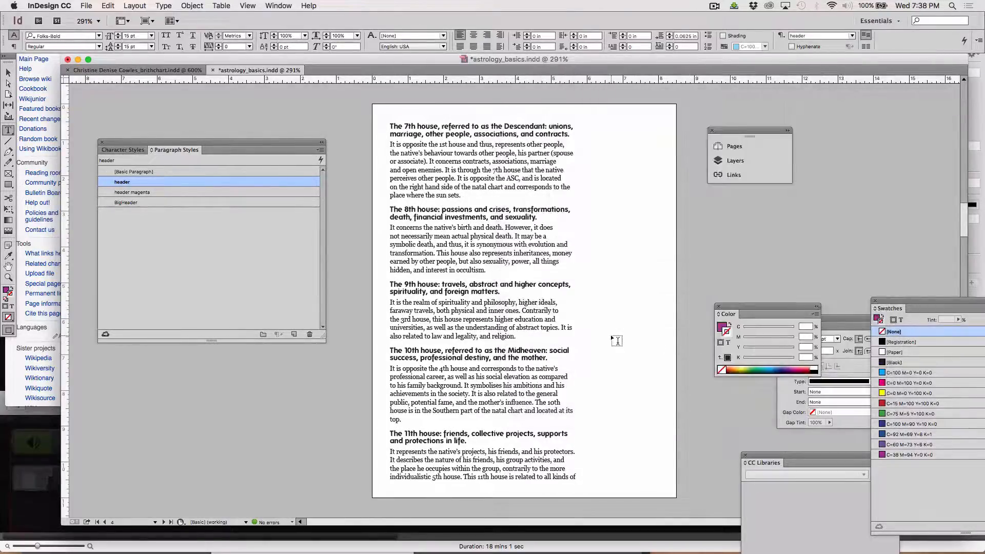
Move the paragraph styles list clear of the text and inspect the 9th house heading on page 4 at 1200% magnification
scroll(611, 337, "up", 3)
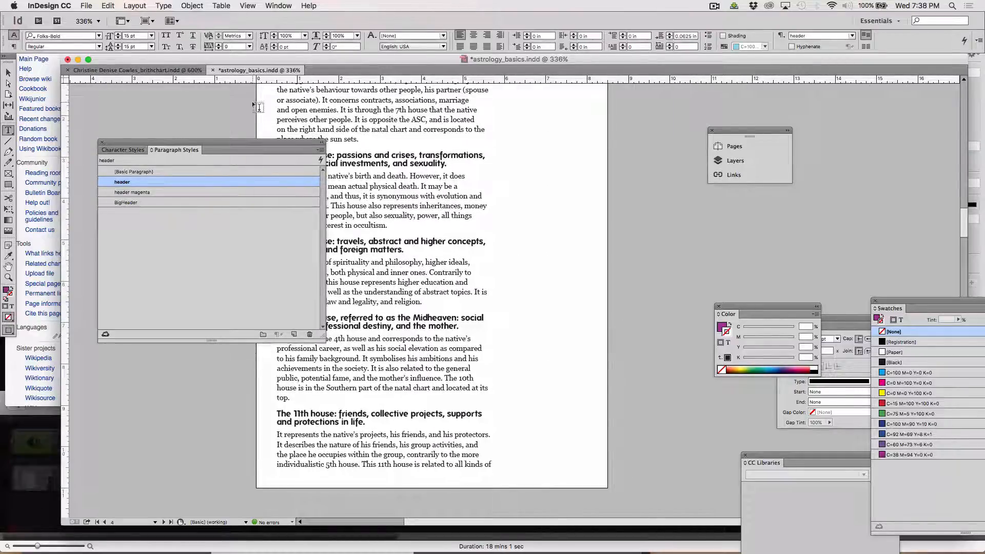
left_click_drag(195, 140, 734, 129)
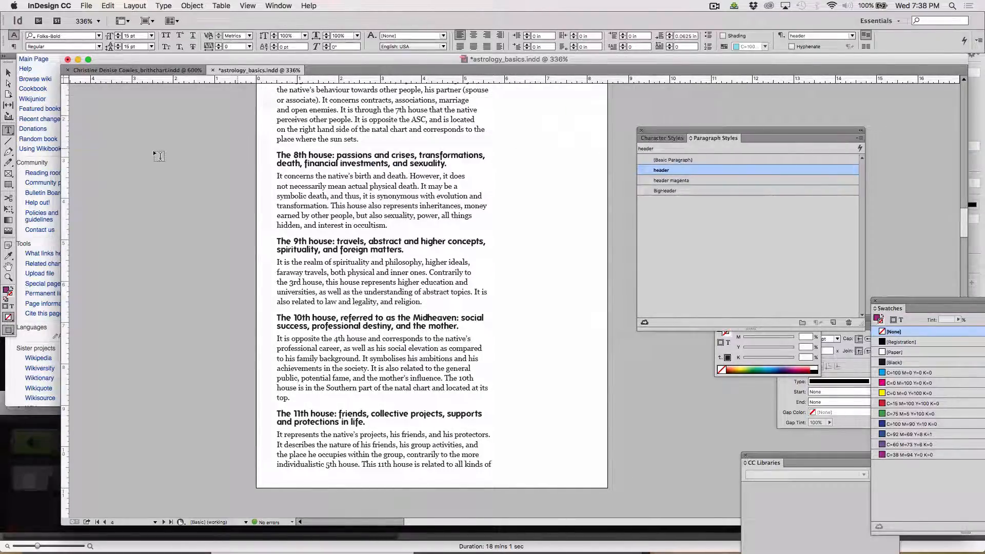
left_click(8, 278)
left_click(379, 240)
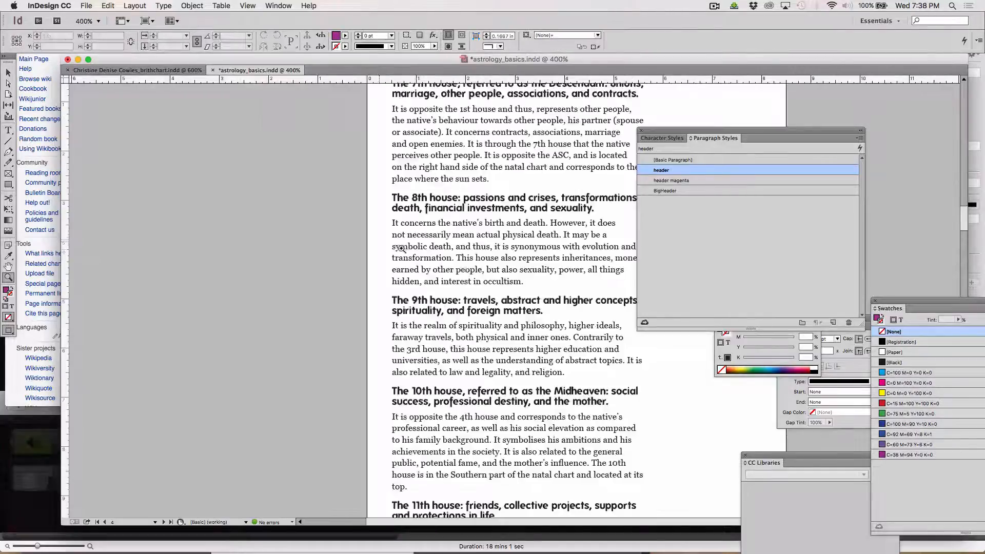
left_click(505, 287)
left_click(522, 297)
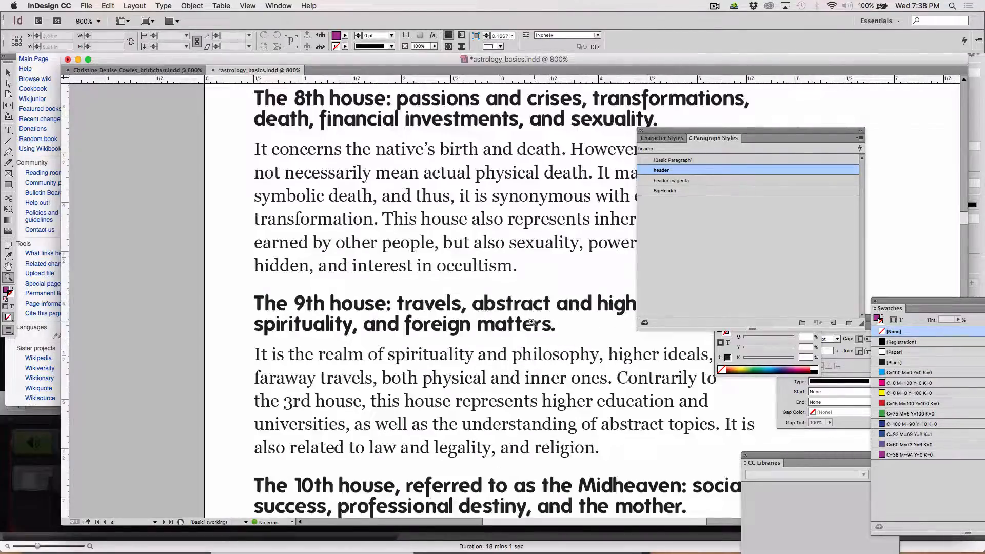
left_click(531, 322)
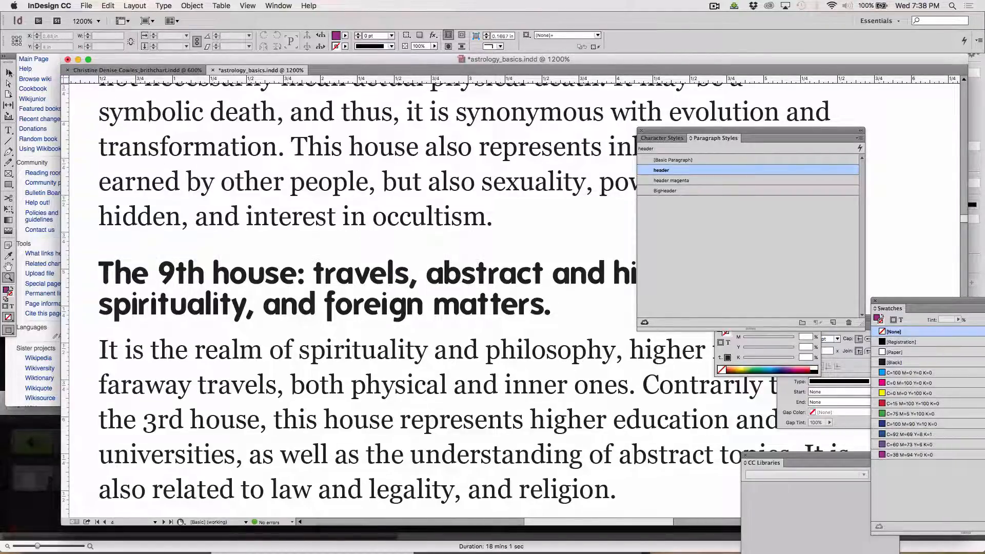
Activate the Selection tool and deselect the header paragraph style so that no style is highlighted
left_click(8, 73)
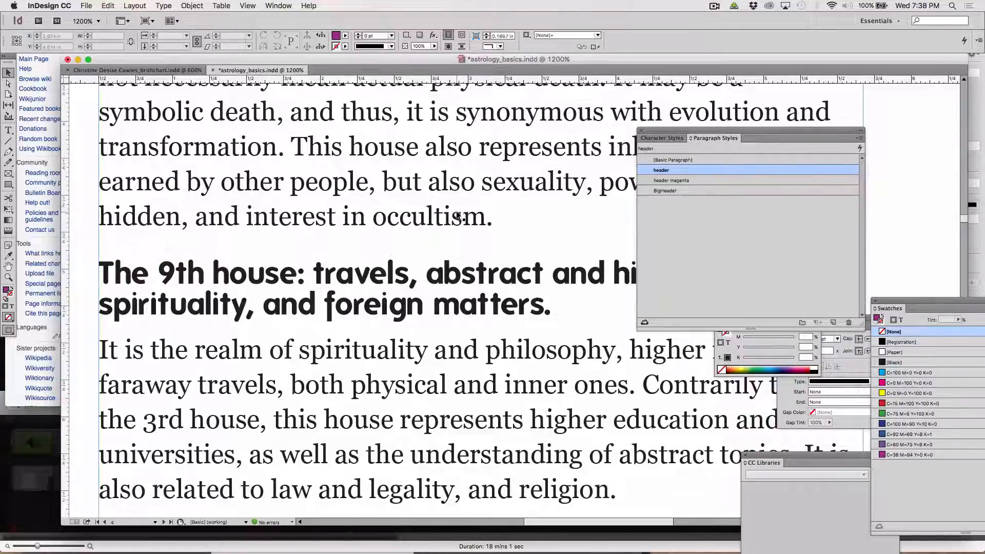
left_click(709, 250)
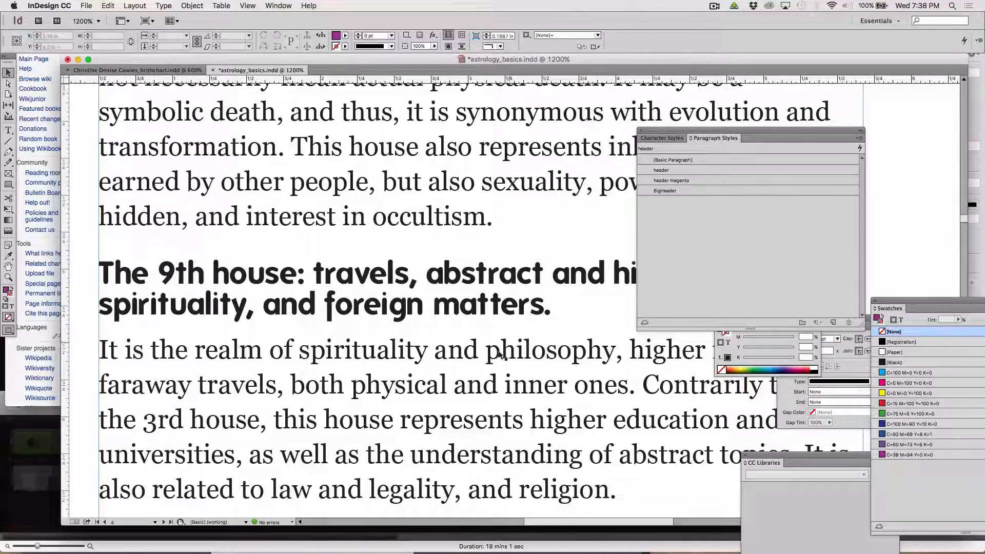
Place the text cursor in the 9th house heading on page 4 and reposition the document window to uncover more text
left_click(7, 131)
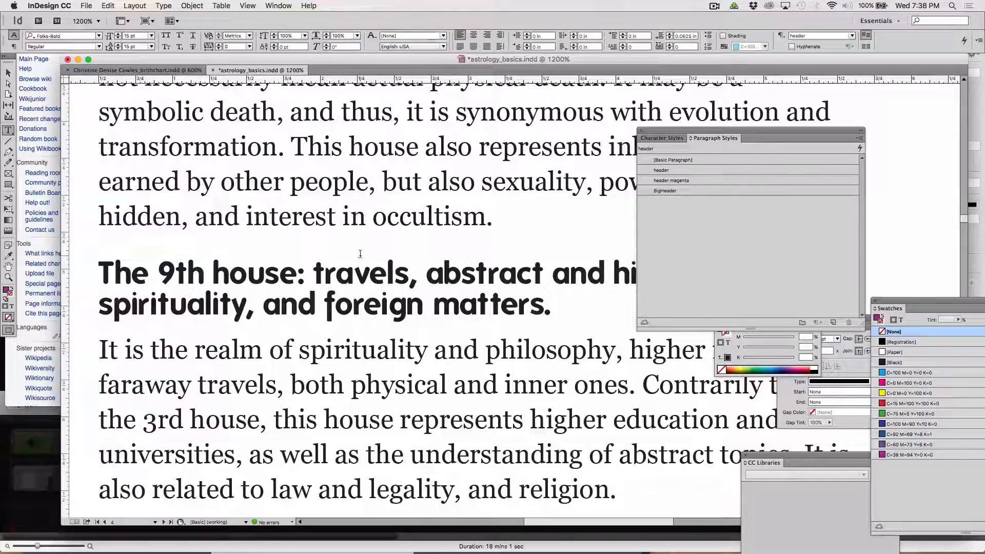
left_click(443, 275)
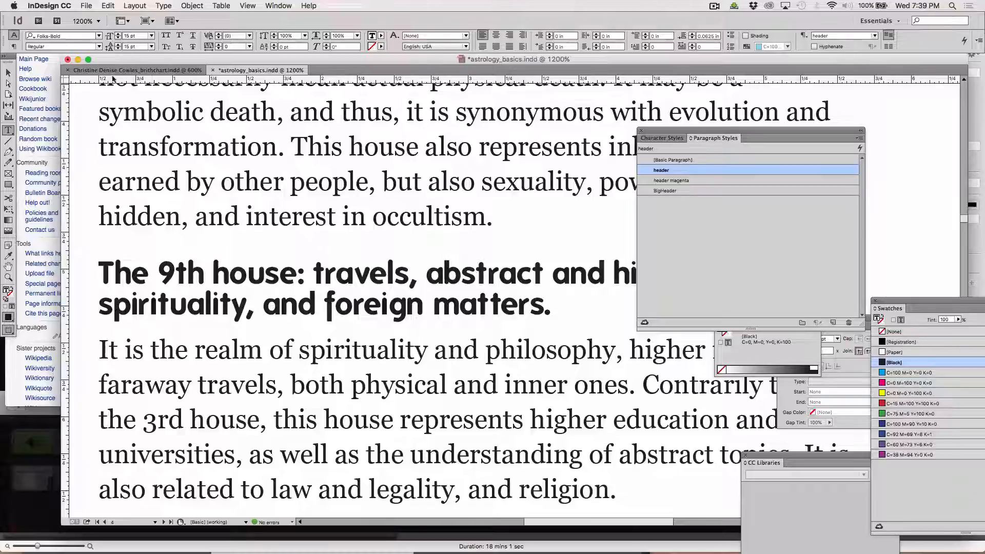
left_click_drag(186, 61, 146, 71)
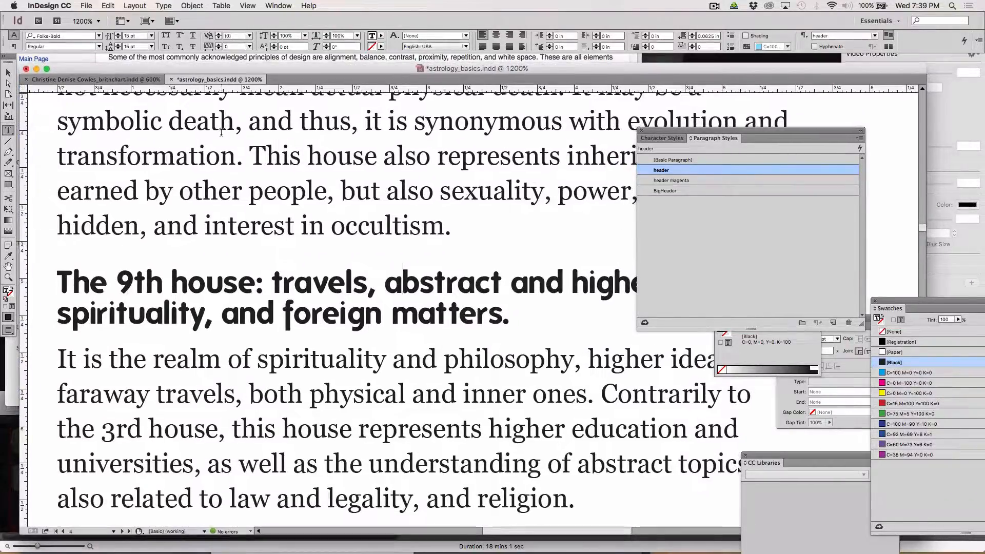
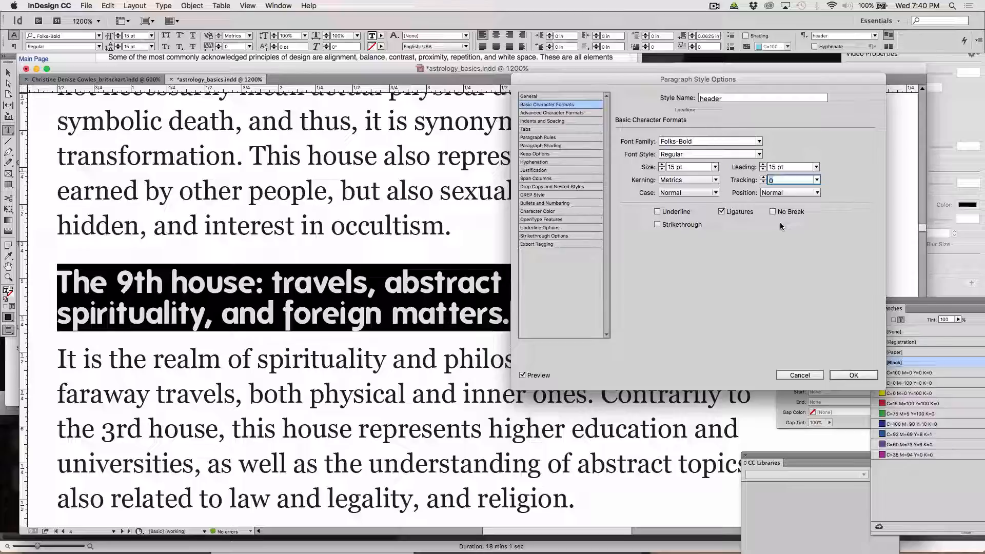
Try a tracking of 40 in the header paragraph style, toggling the preview off and on
type("40")
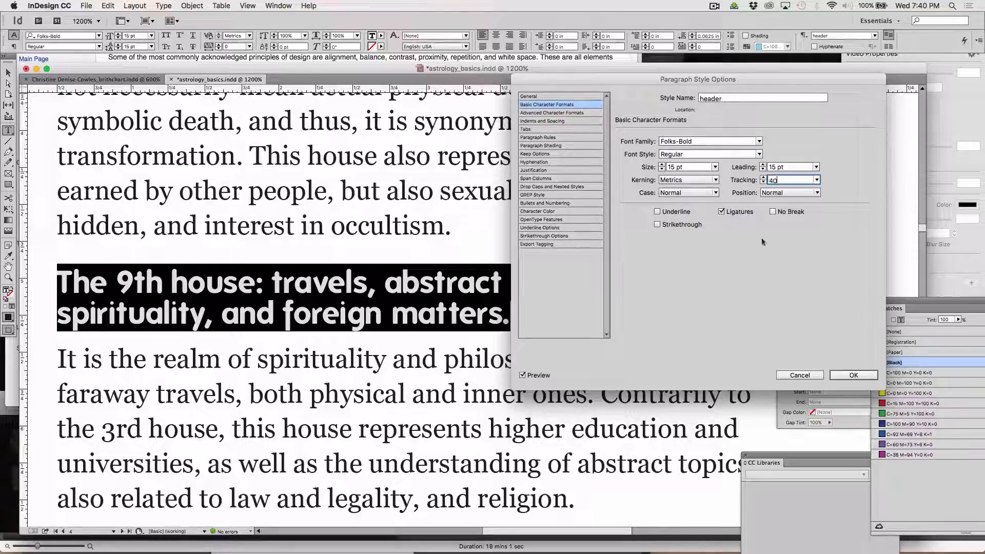
left_click(522, 376)
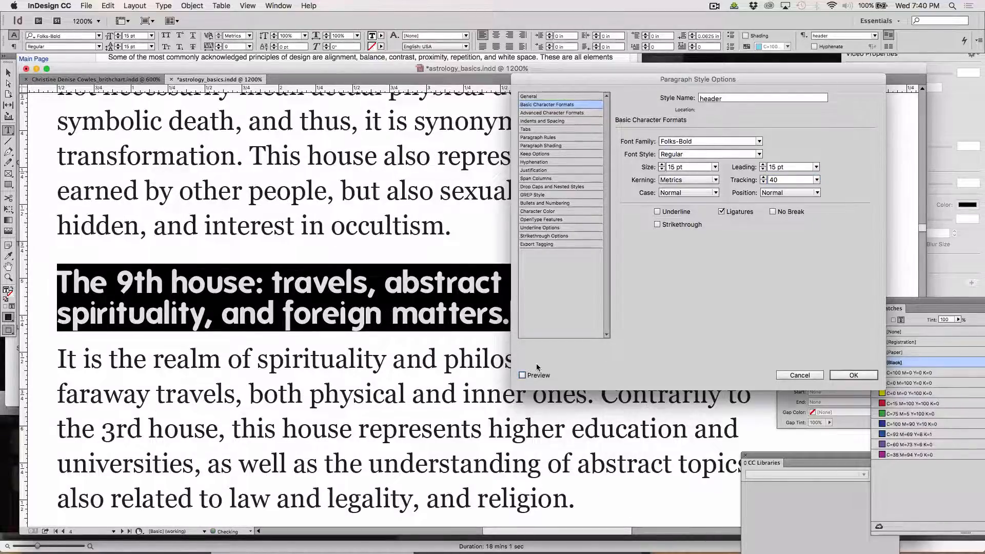
left_click(523, 375)
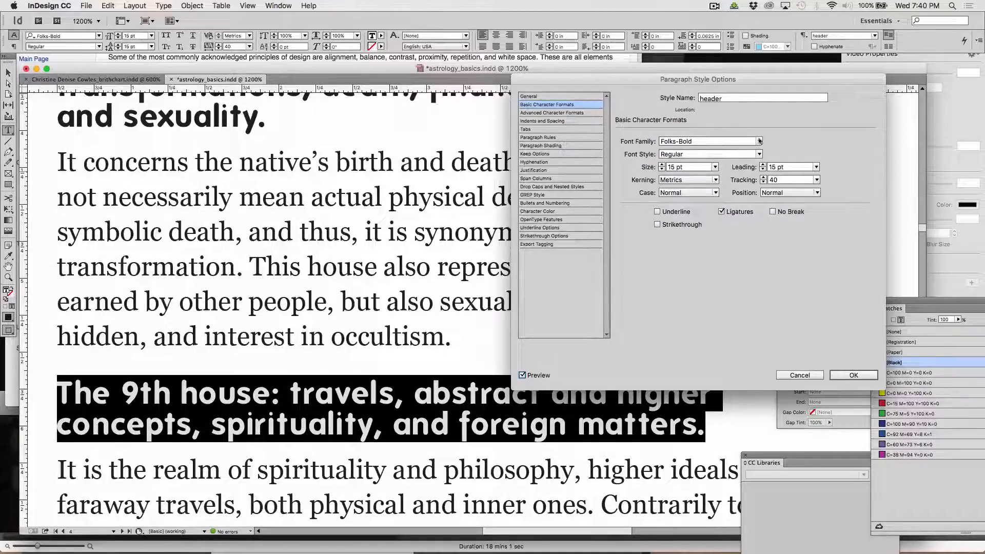
Set the header paragraph style's tracking to 10, accept it and deselect the 9th house heading
left_click(776, 180)
key("Delete")
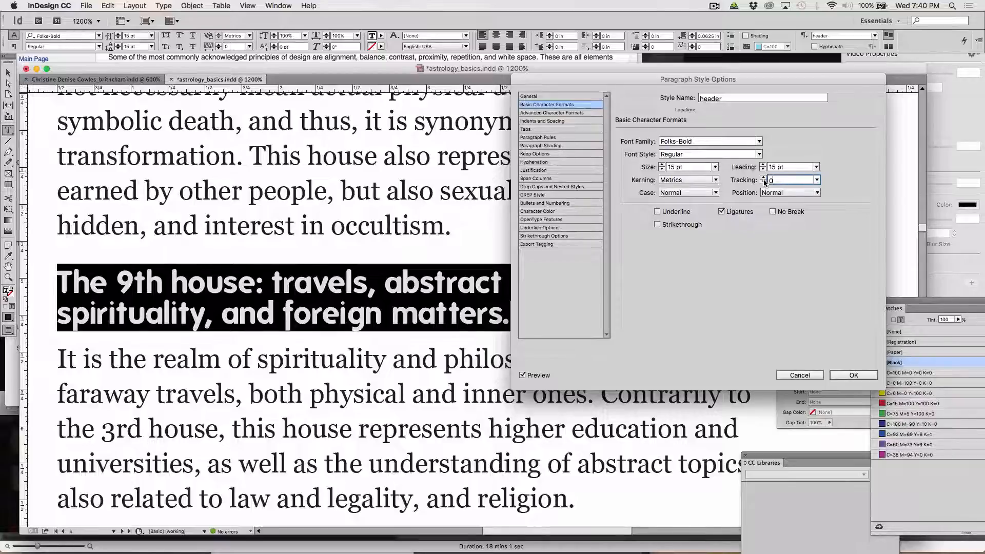
type("1")
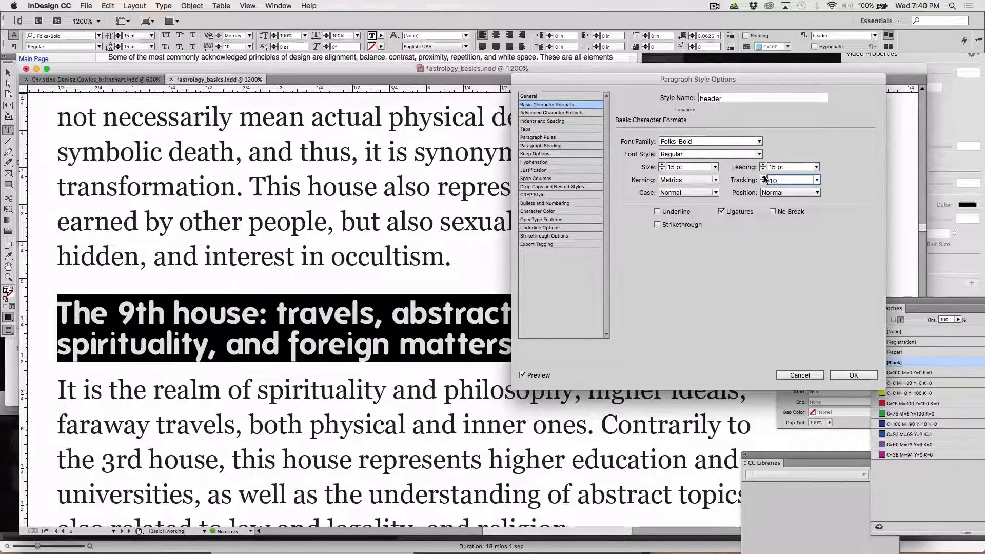
left_click(850, 376)
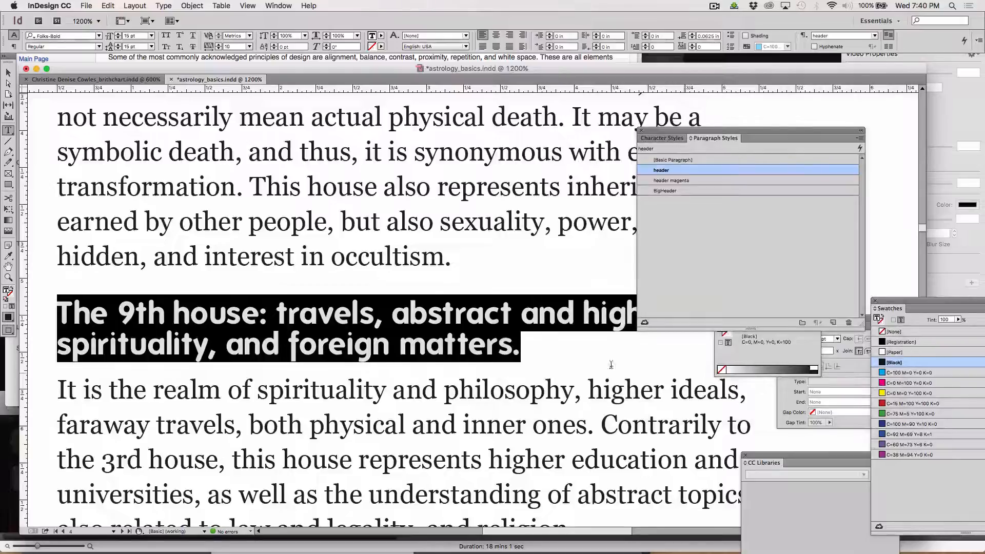
left_click(546, 389)
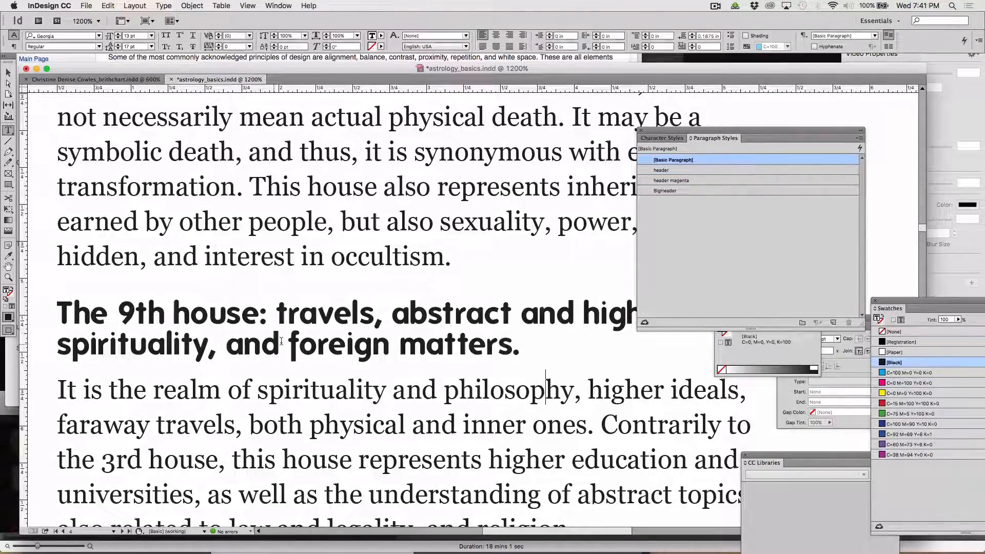
Review the headings on page 4 and try tightening the kerning between letters in the 7th house heading
scroll(283, 340, "down", 5)
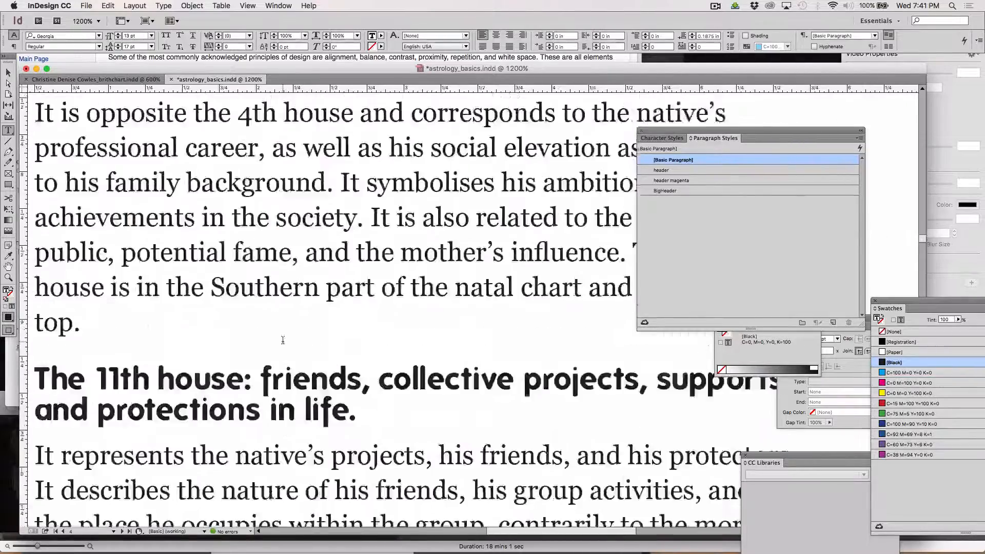
scroll(283, 341, "down", 2)
scroll(283, 334, "up", 1)
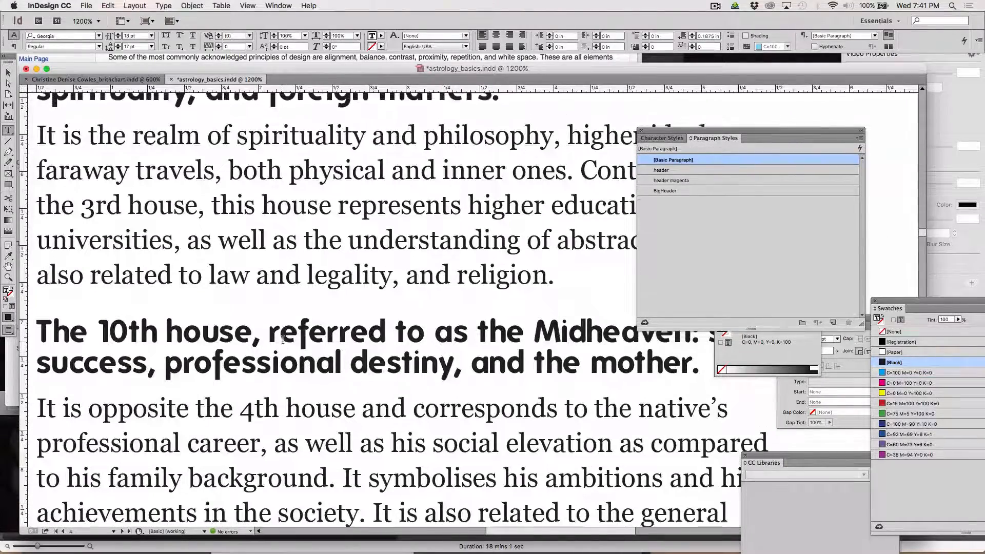
scroll(284, 334, "up", 15)
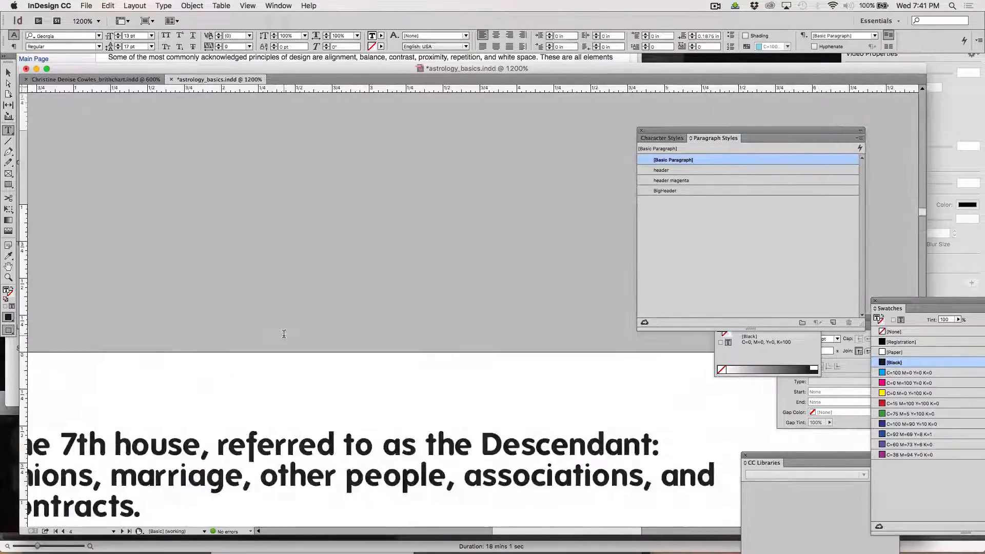
scroll(284, 334, "down", 3)
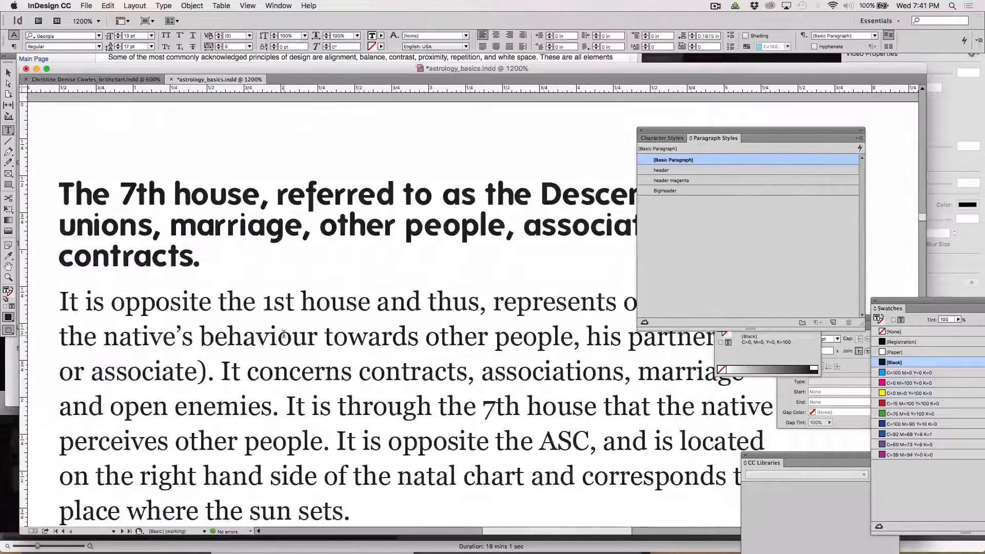
left_click(308, 195)
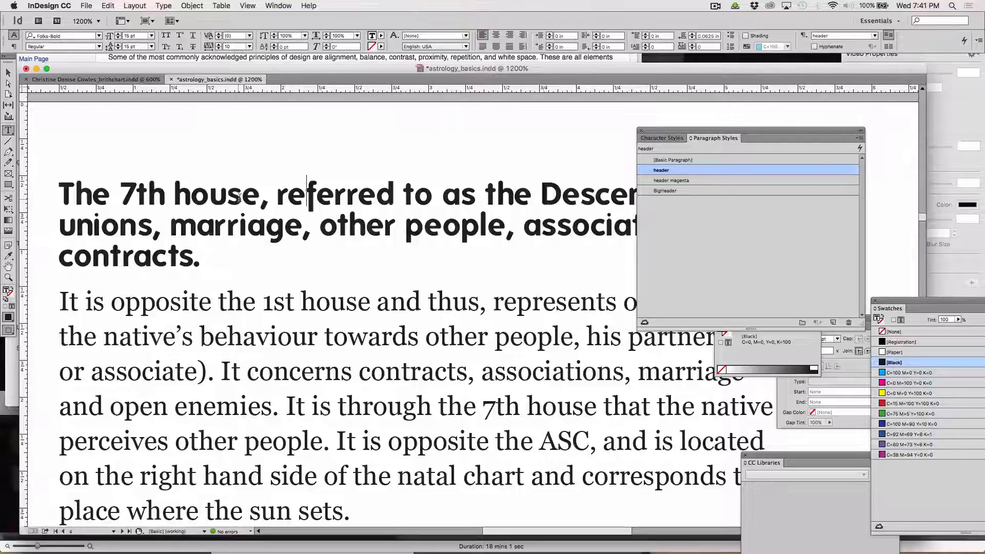
left_click(94, 221)
key("alt+Left")
key("alt+Left")
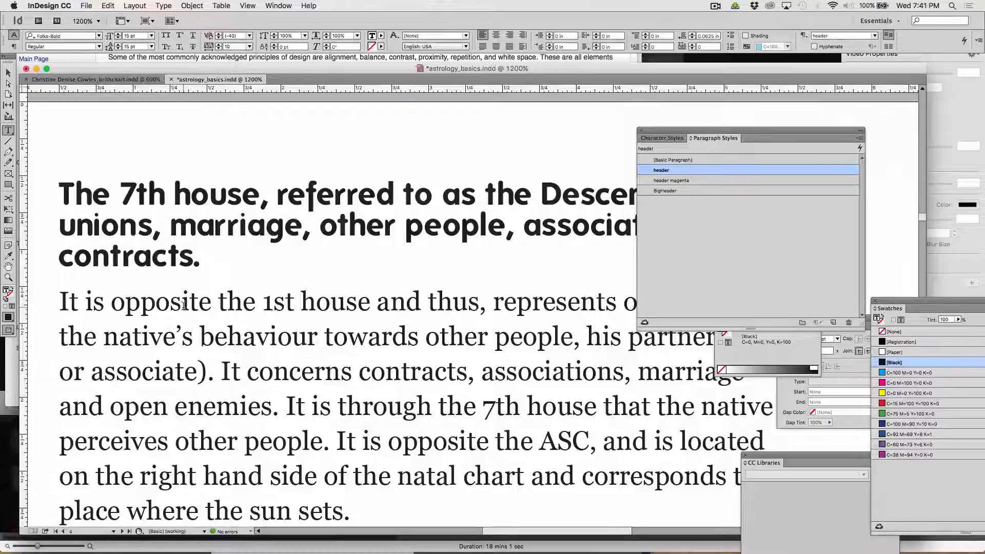
Activate the Selection tool, then deselect the page 4 text frame and the header paragraph style
left_click(9, 74)
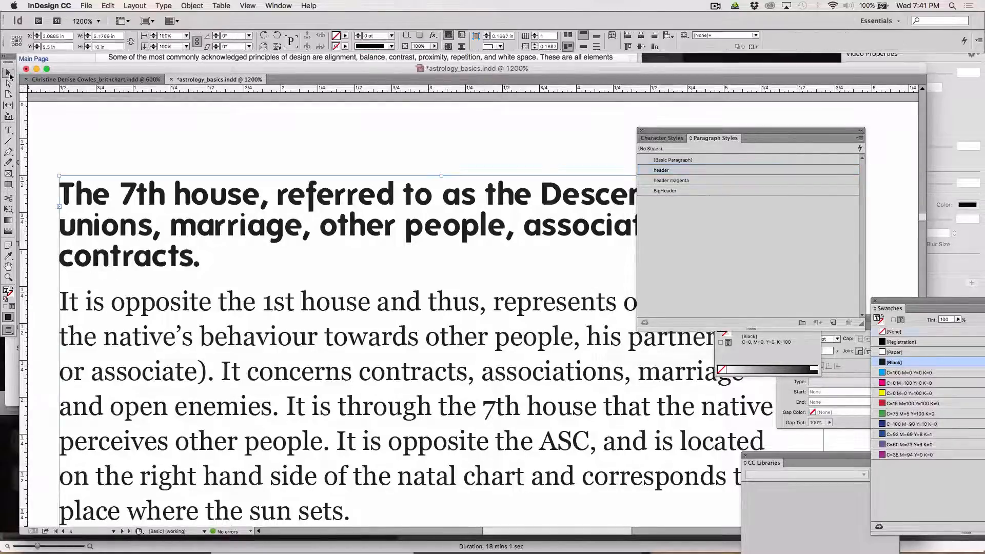
left_click(90, 134)
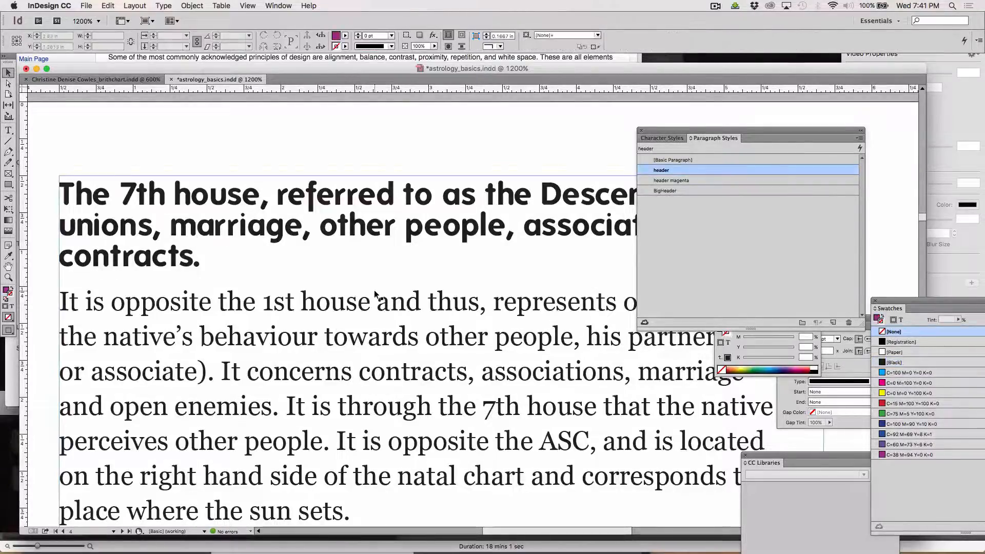
scroll(374, 291, "down", 1)
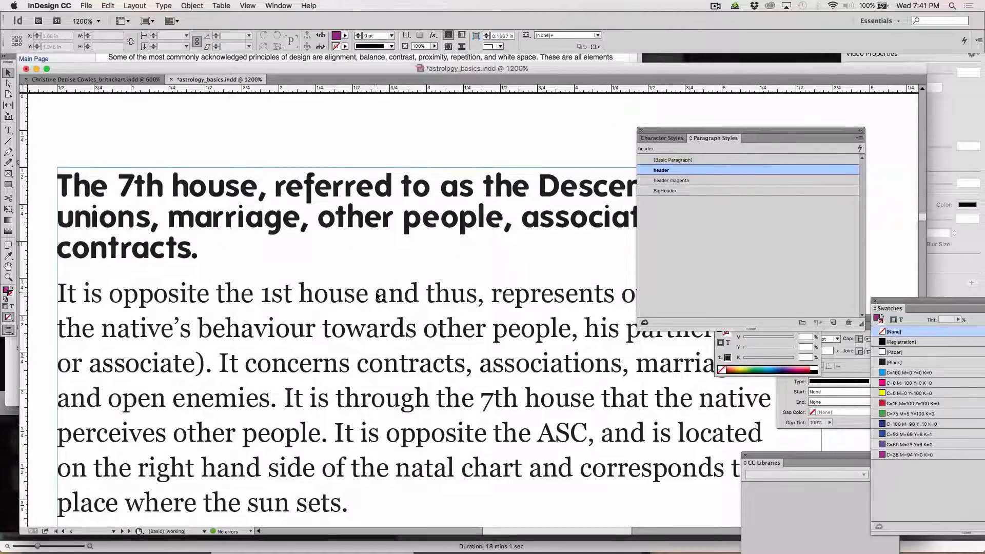
left_click(712, 267)
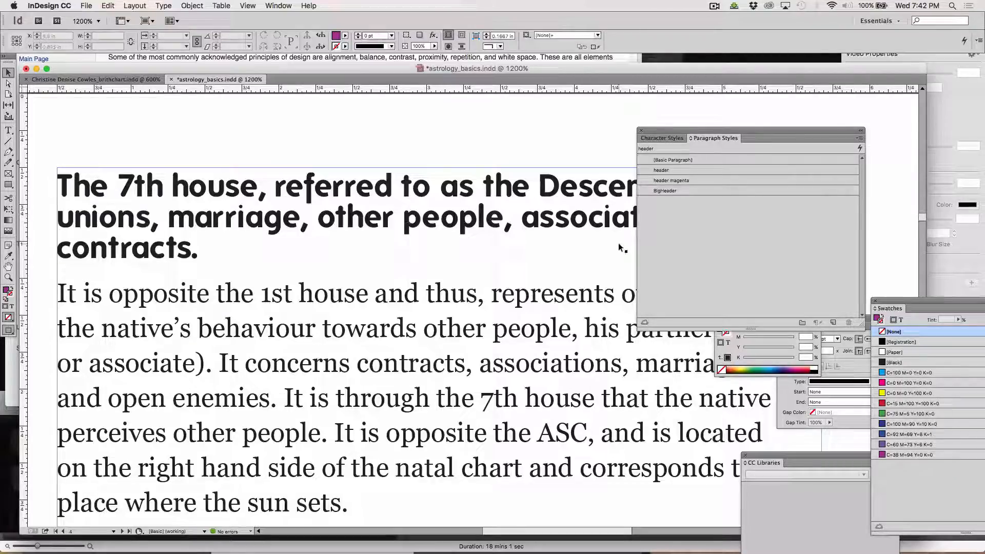
Open the header paragraph style's options and examine its basic and advanced character formats and its indents and spacing
left_click(667, 174)
left_click(667, 172)
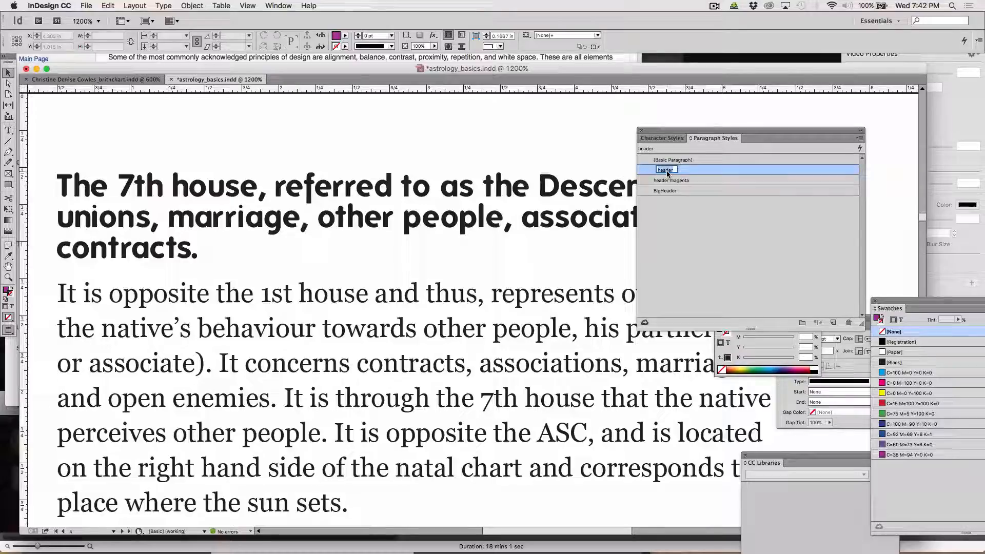
left_click(694, 168)
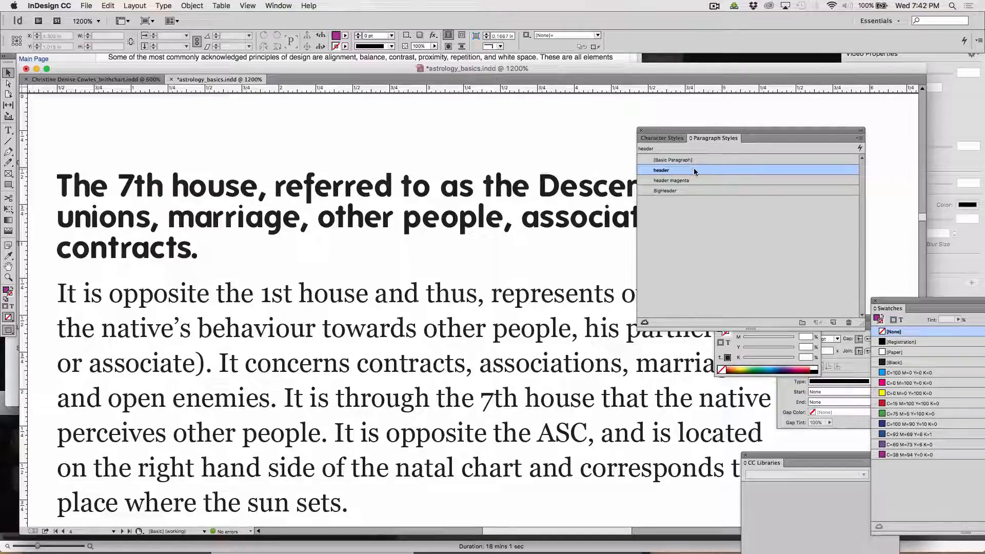
double_click(694, 167)
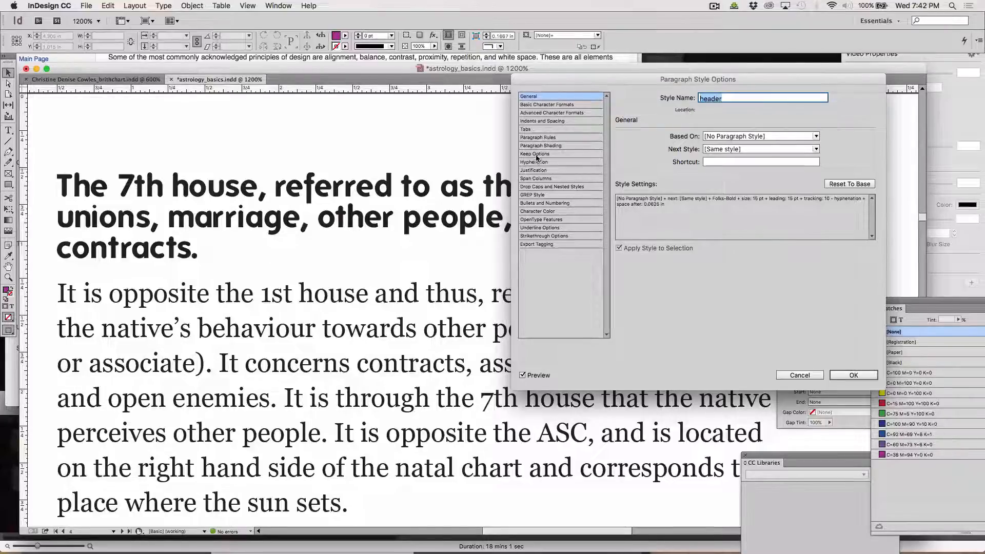
left_click(543, 114)
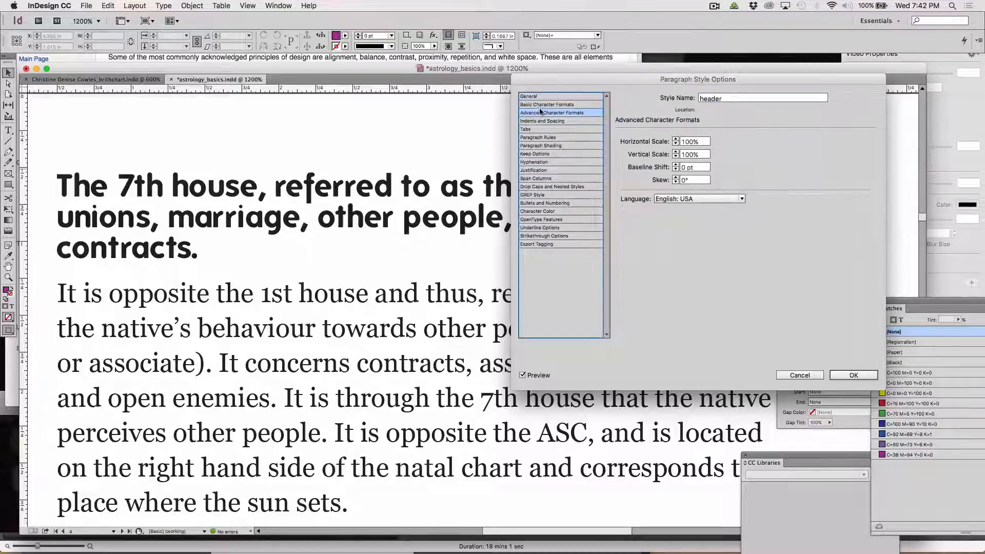
left_click(539, 106)
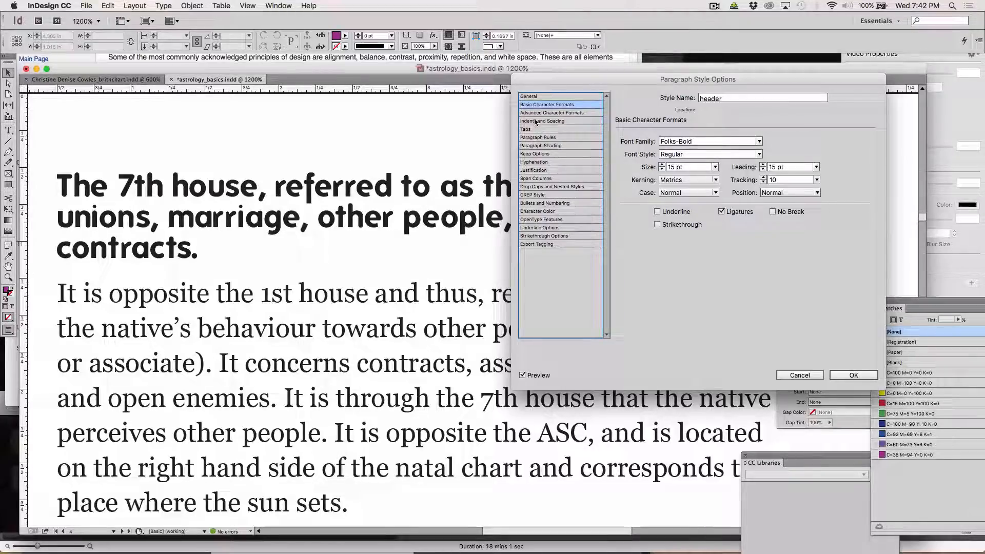
left_click(530, 98)
left_click(531, 105)
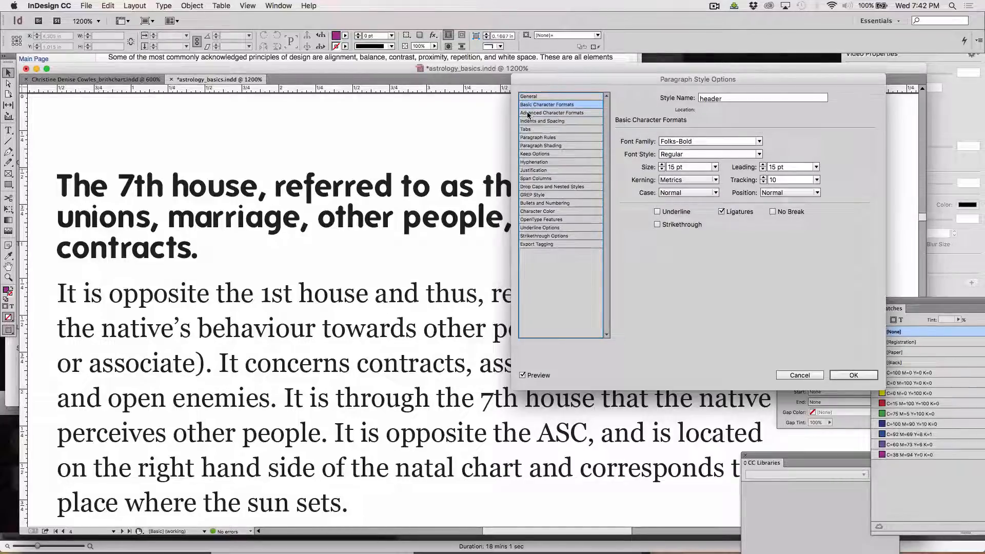
left_click(530, 113)
left_click(528, 122)
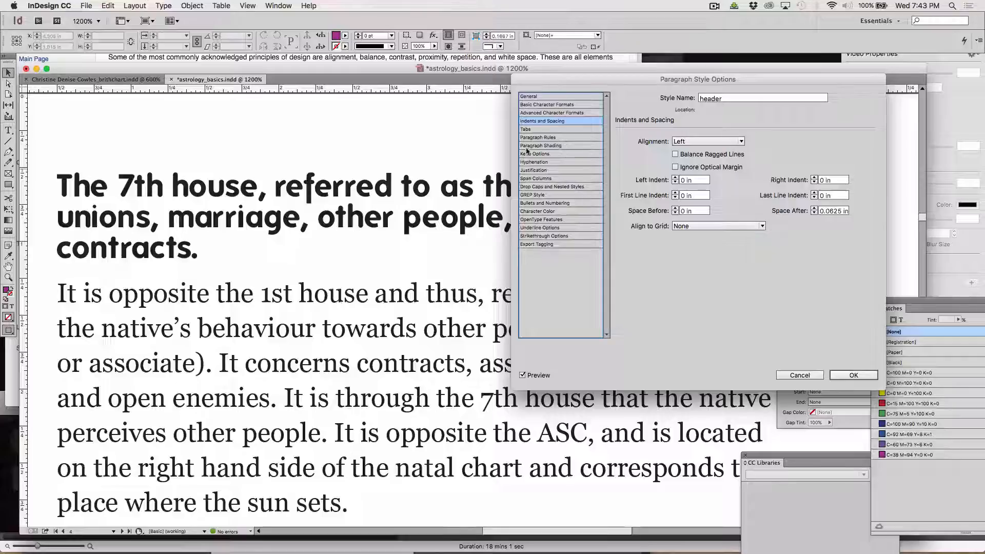
Review the header style's settings from General through Paragraph Rules and Paragraph Shading, and close the options without saving
left_click(529, 105)
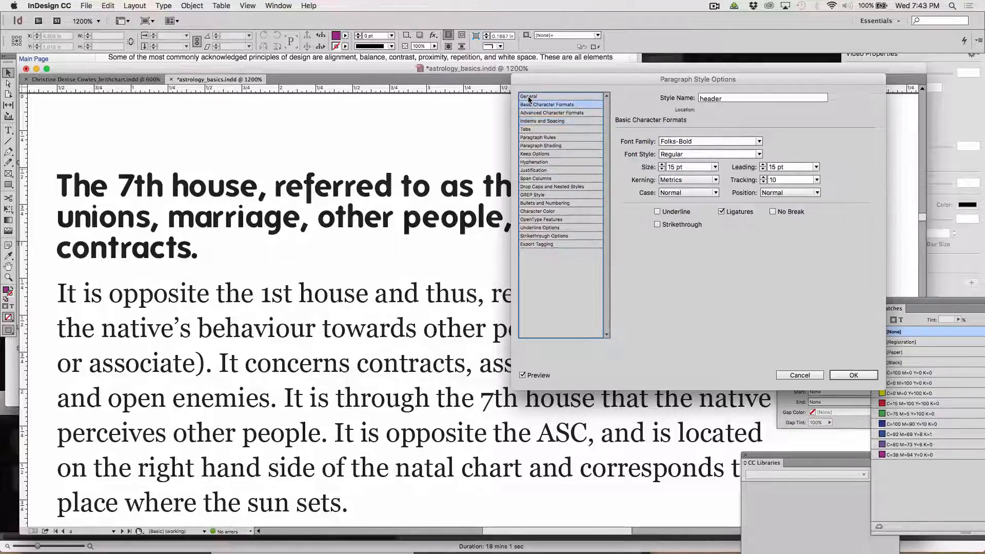
left_click(529, 98)
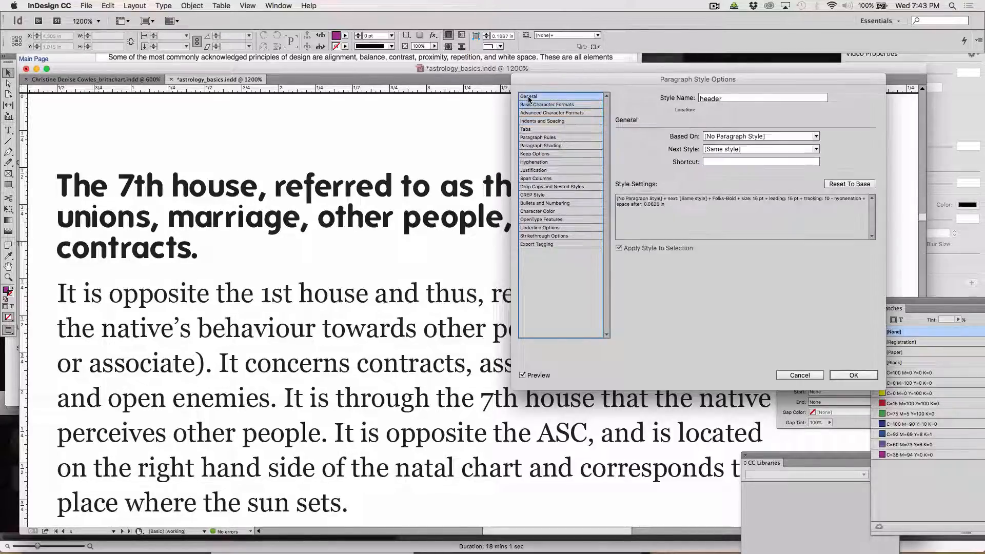
left_click(528, 105)
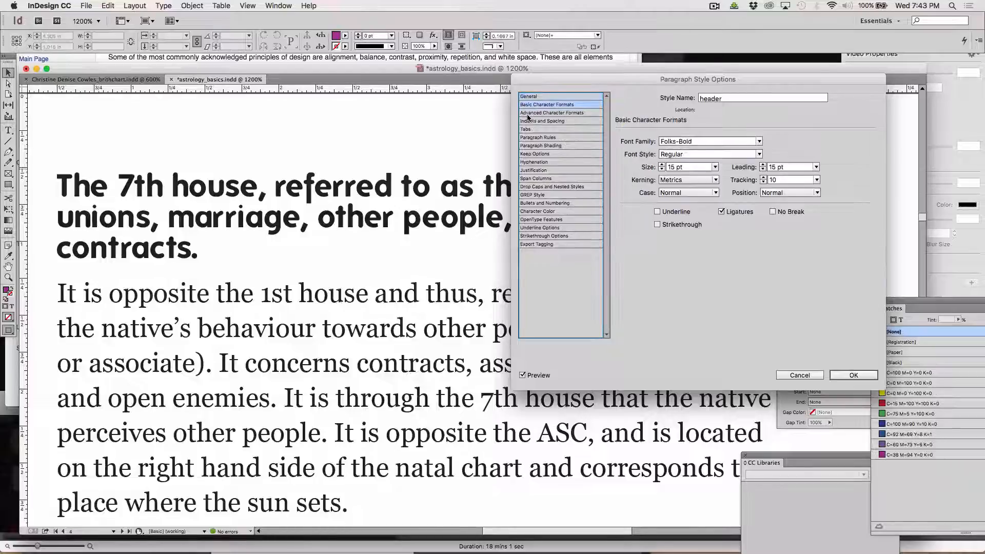
left_click(528, 113)
left_click(527, 123)
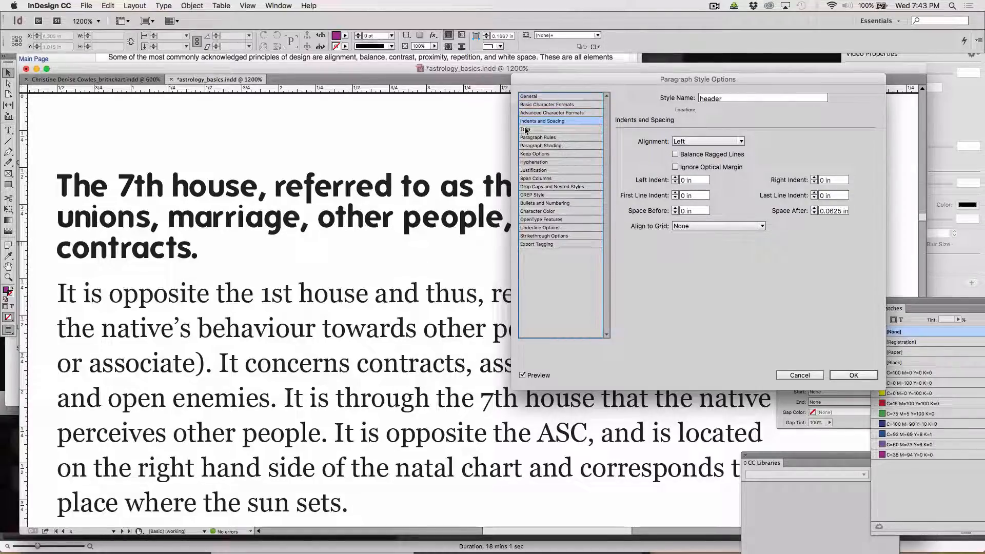
left_click(526, 130)
left_click(525, 138)
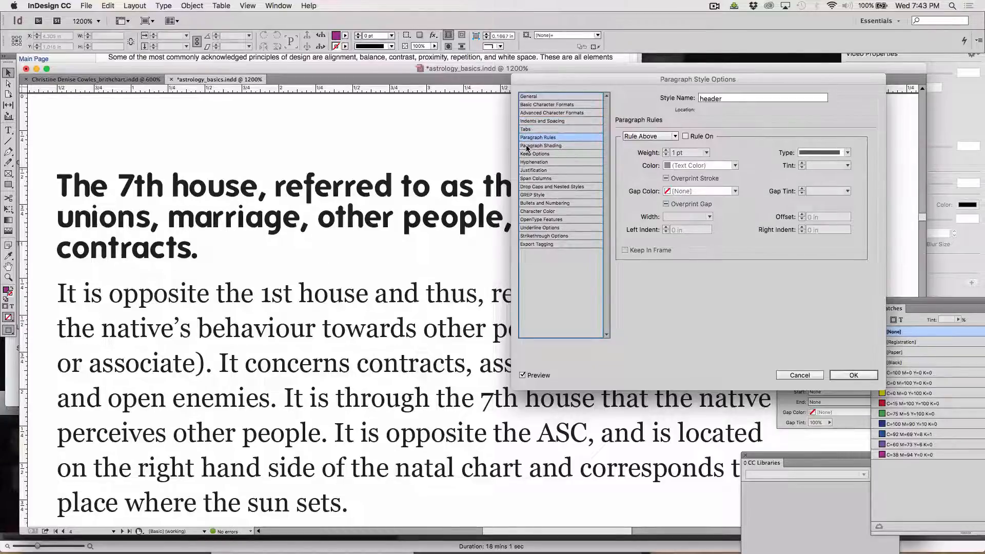
left_click(527, 146)
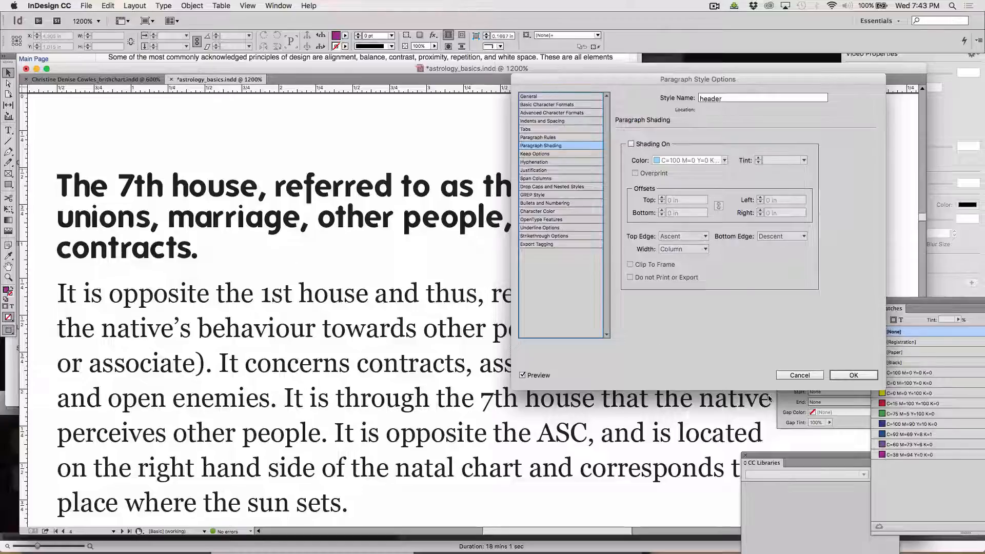
left_click(807, 378)
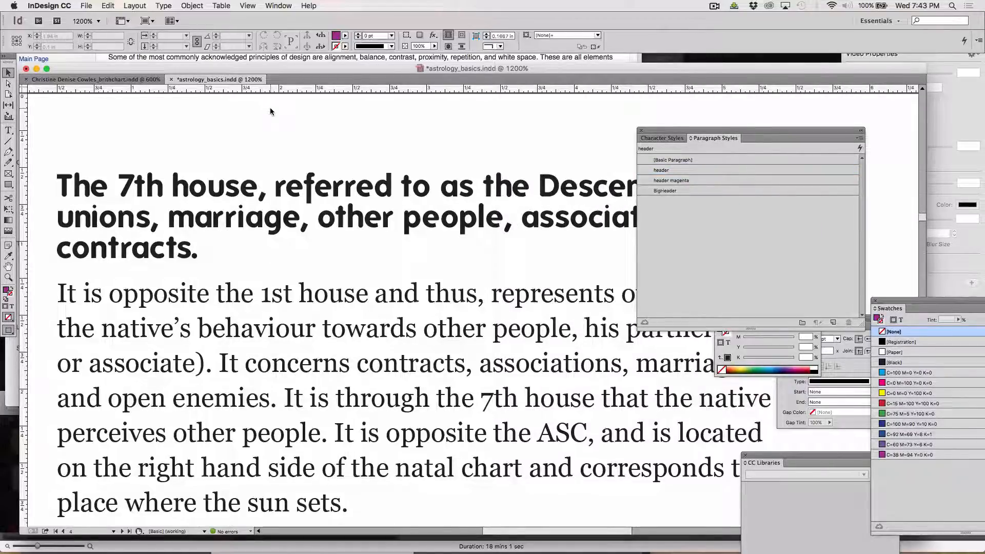
Change the header paragraph style's font family to Hobo Std and apply the change
key("super+minus")
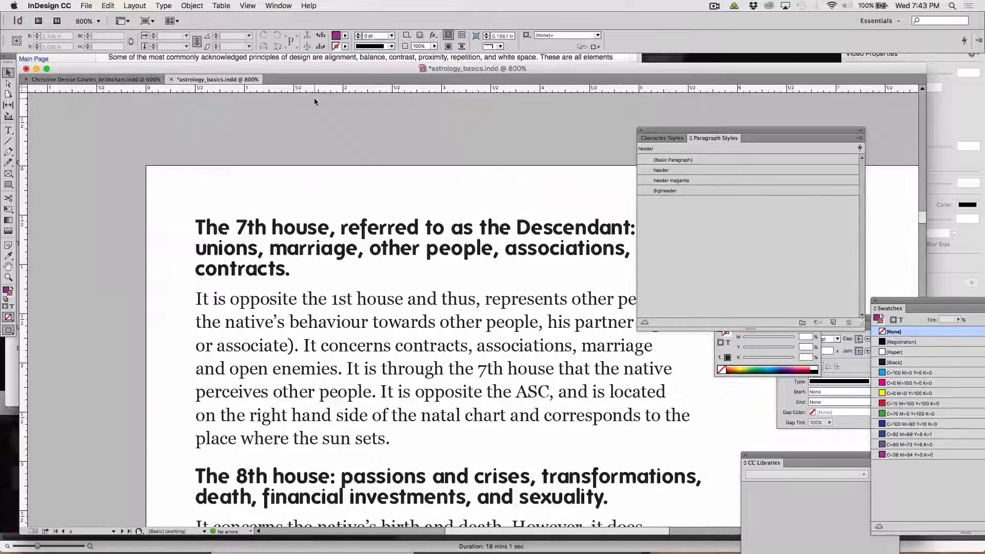
key("super+minus")
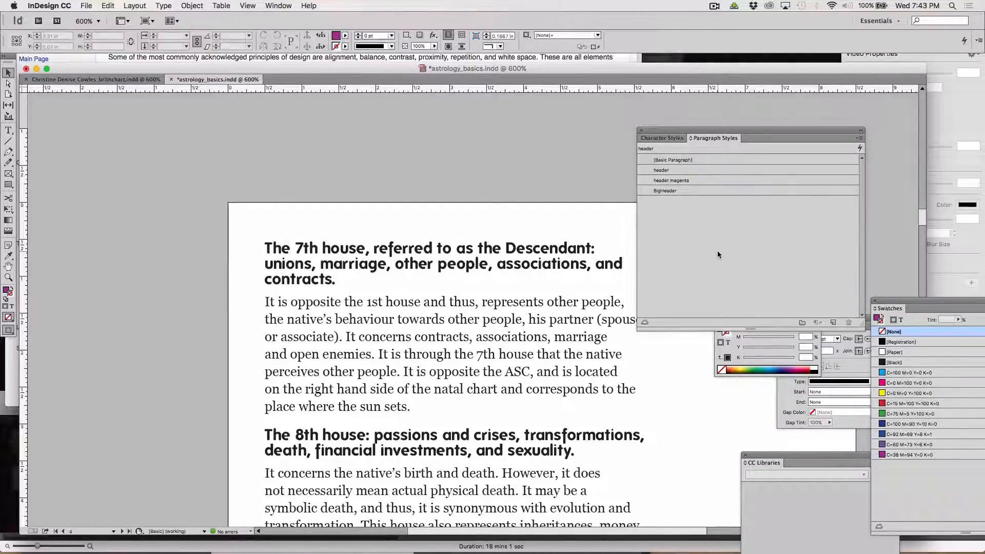
double_click(683, 170)
left_click(545, 104)
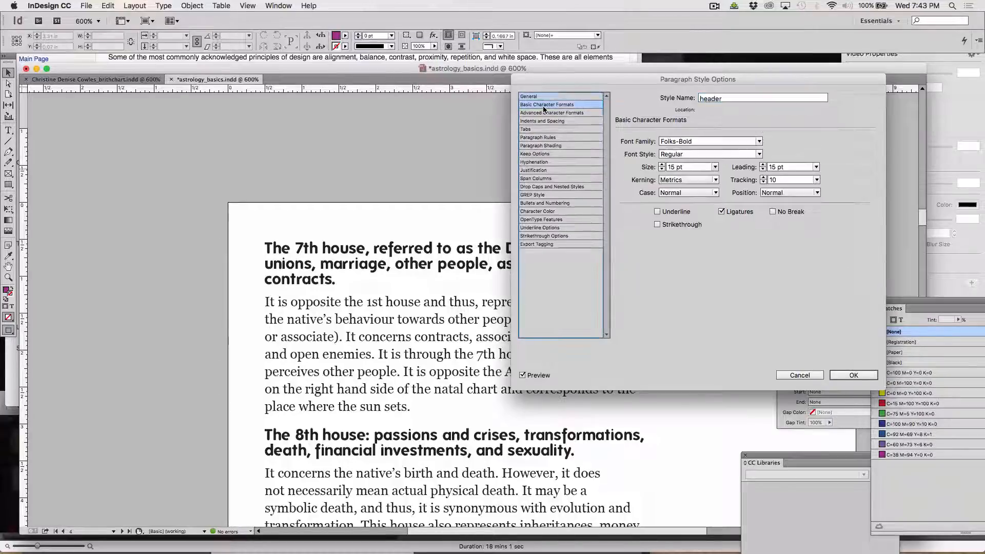
left_click(707, 142)
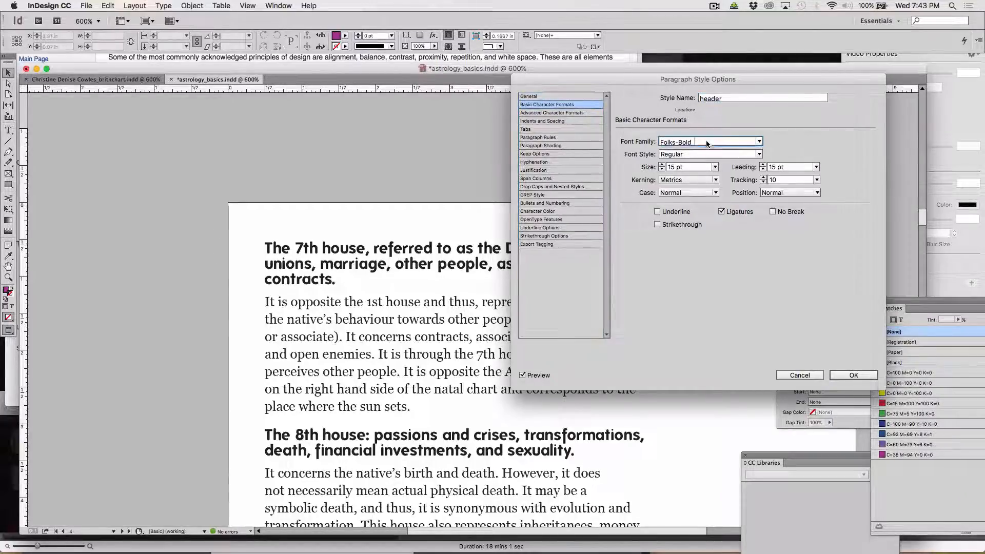
left_click(759, 142)
scroll(690, 419, "up", 10)
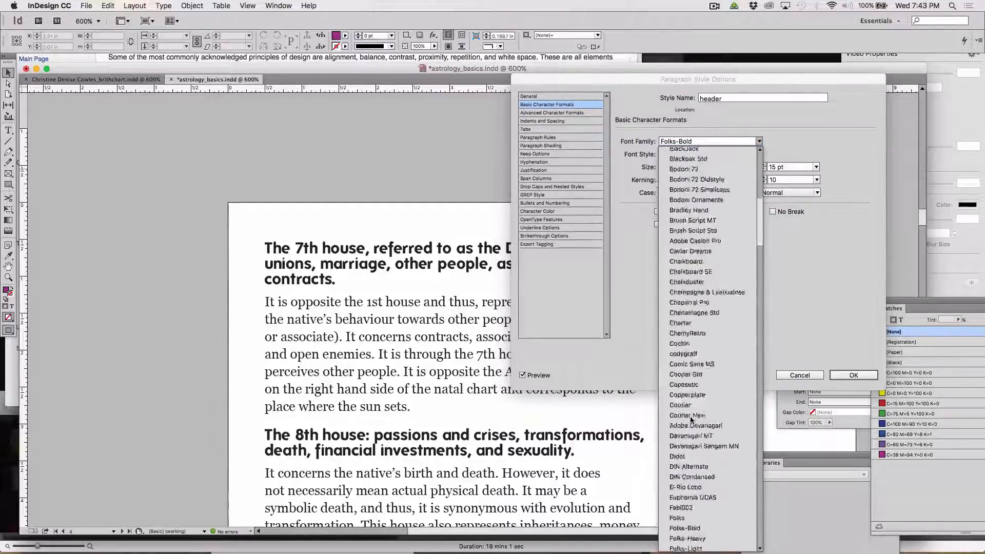
scroll(691, 419, "down", 10)
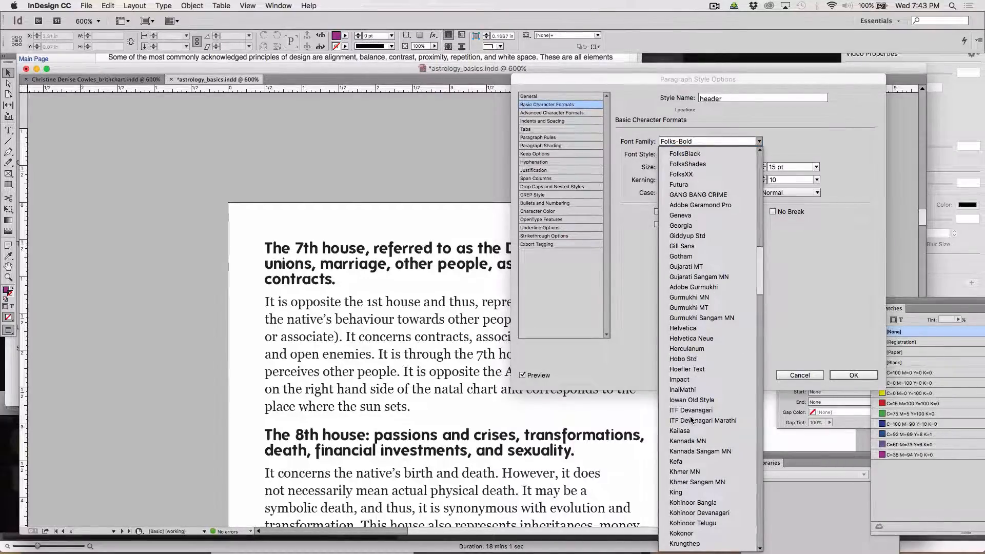
left_click(684, 361)
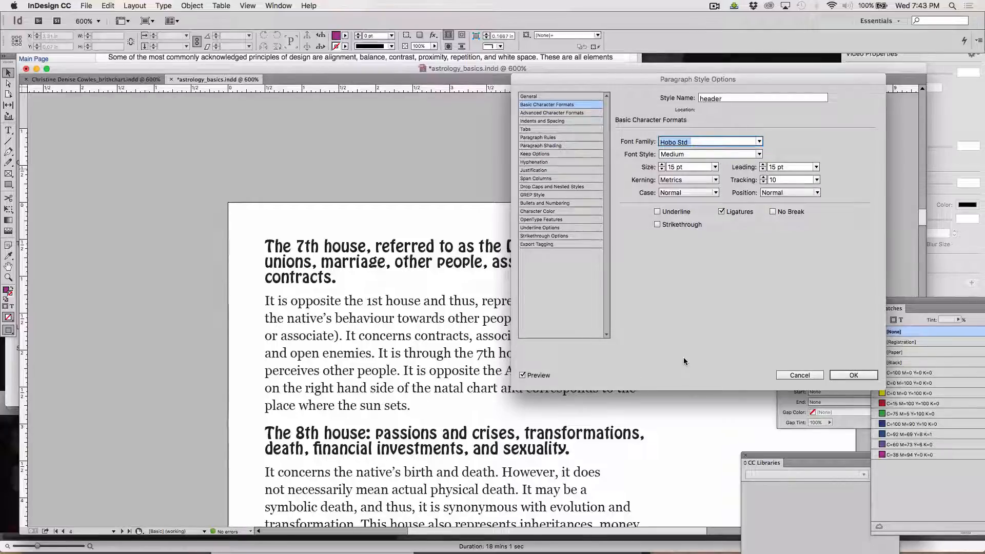
left_click(871, 378)
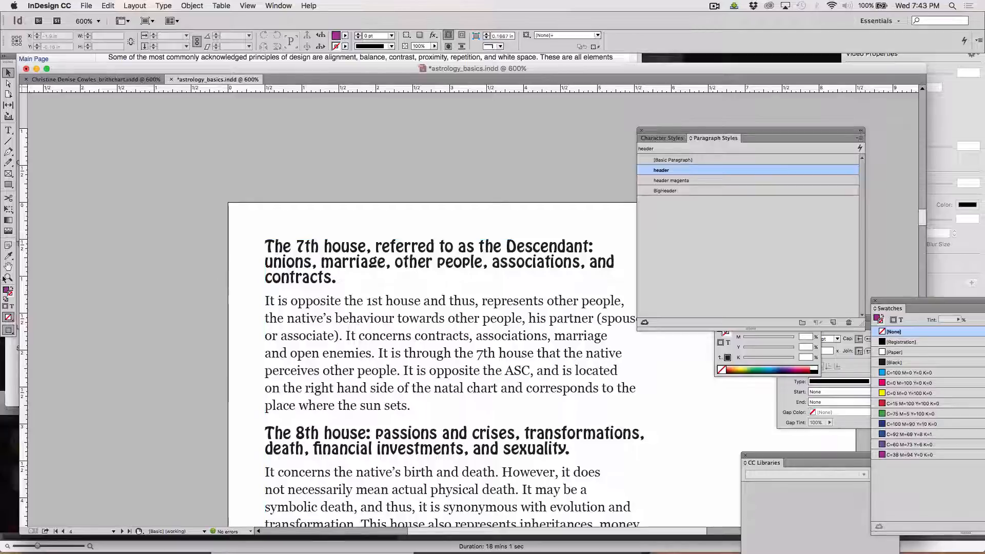
Examine the letter shapes, spacing and line breaks of the house headings on page 4, both close up and across the page
left_click(5, 278)
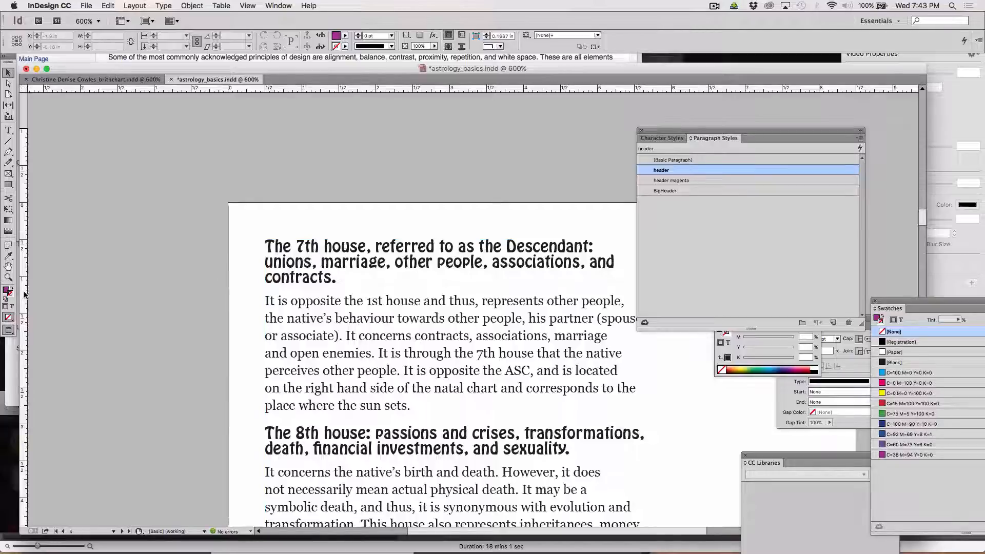
left_click(299, 259)
left_click(531, 337)
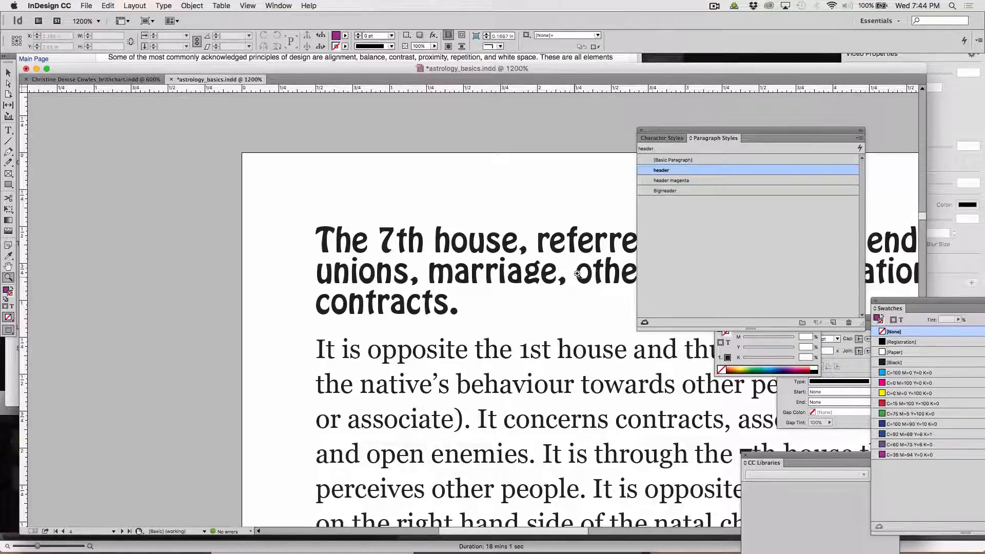
scroll(584, 296, "down", 10)
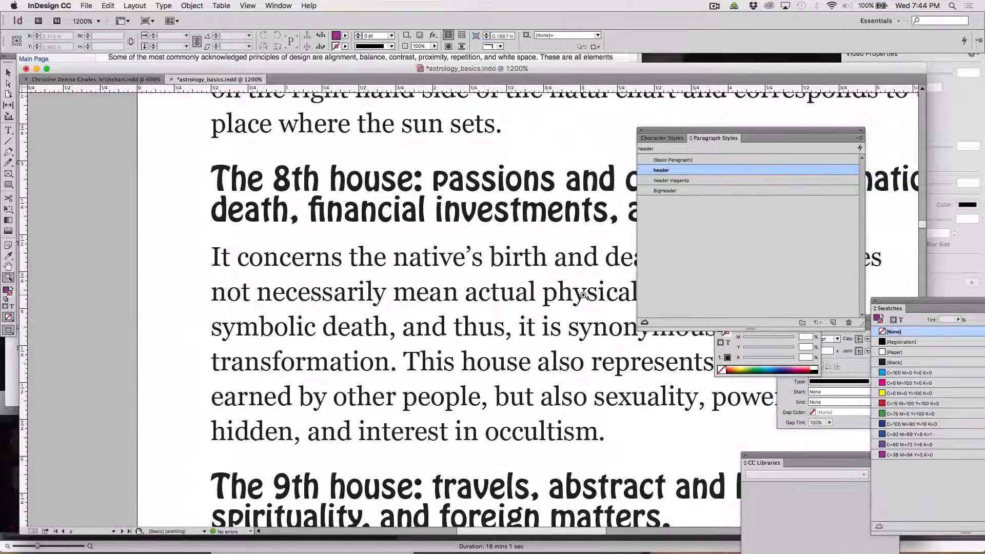
scroll(584, 296, "down", 2)
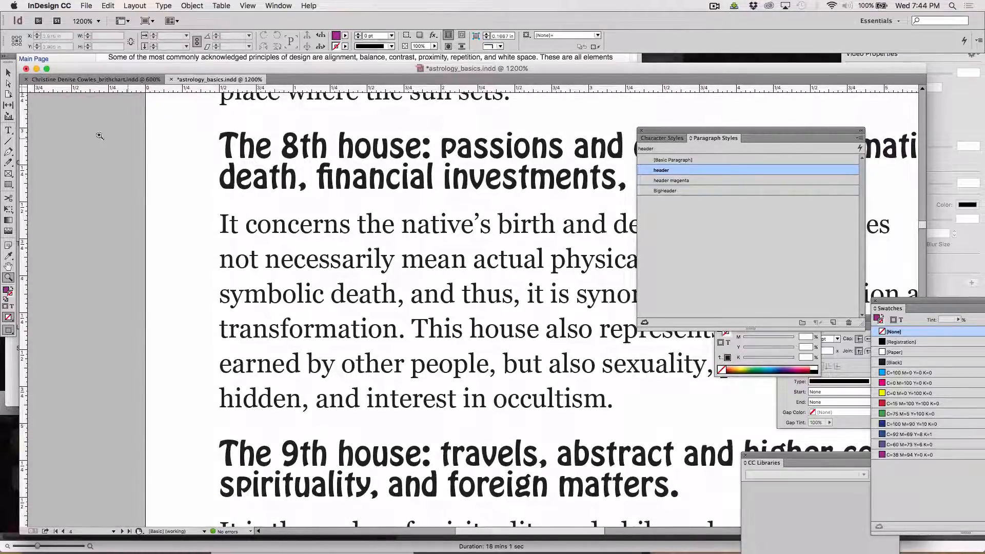
left_click(8, 83)
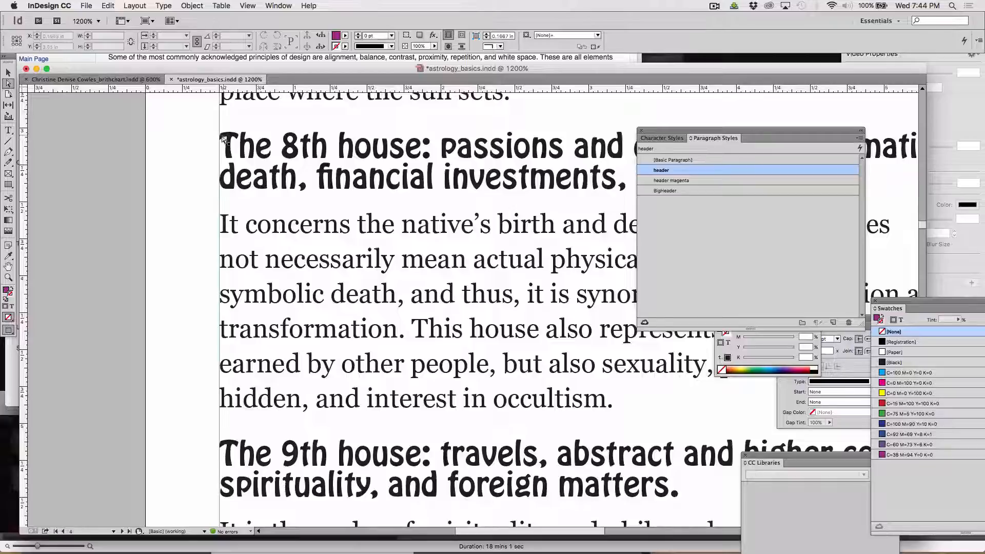
key("z")
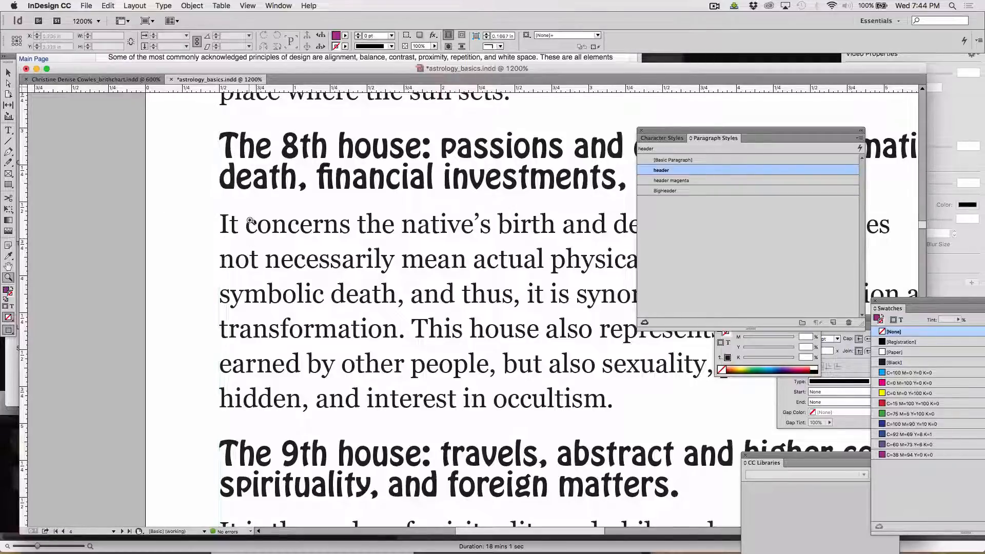
left_click(262, 221, "alt")
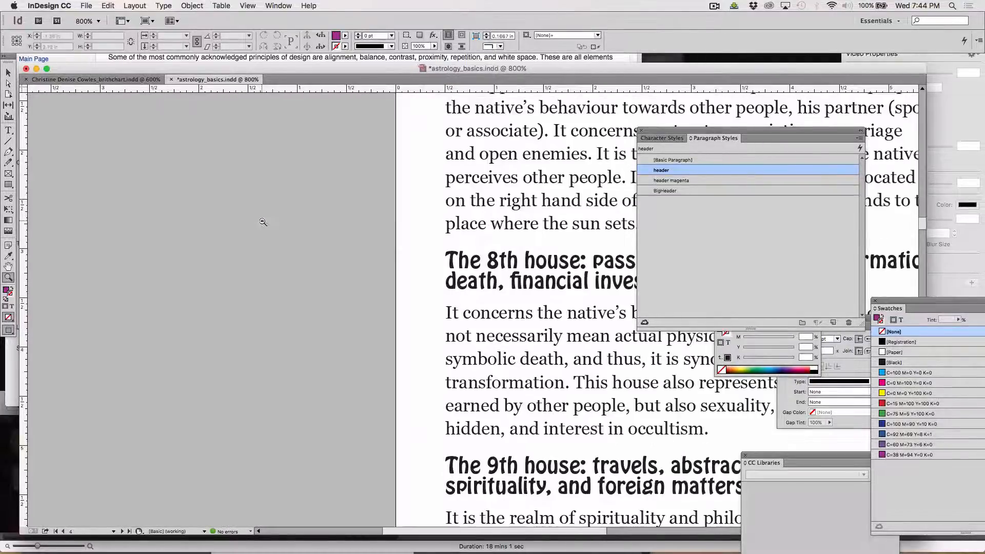
left_click(516, 248, "alt")
left_click(546, 279, "alt")
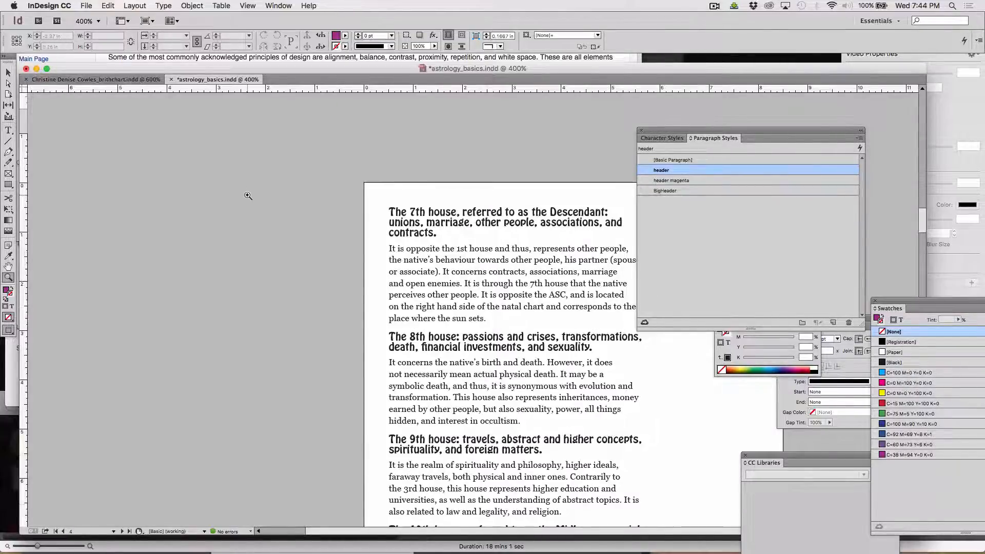
scroll(248, 196, "right", 5)
scroll(248, 195, "down", 5)
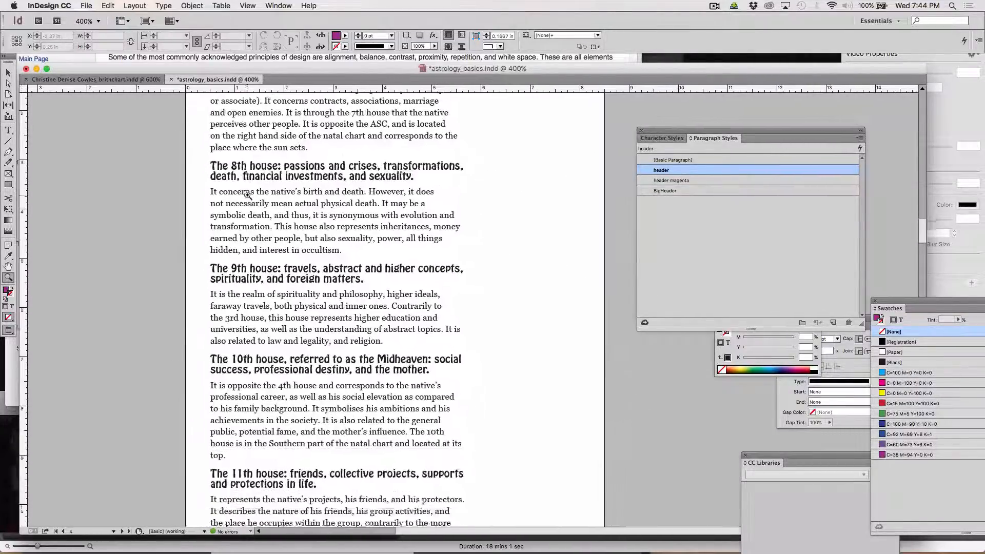
scroll(248, 195, "down", 3)
scroll(247, 195, "up", 6)
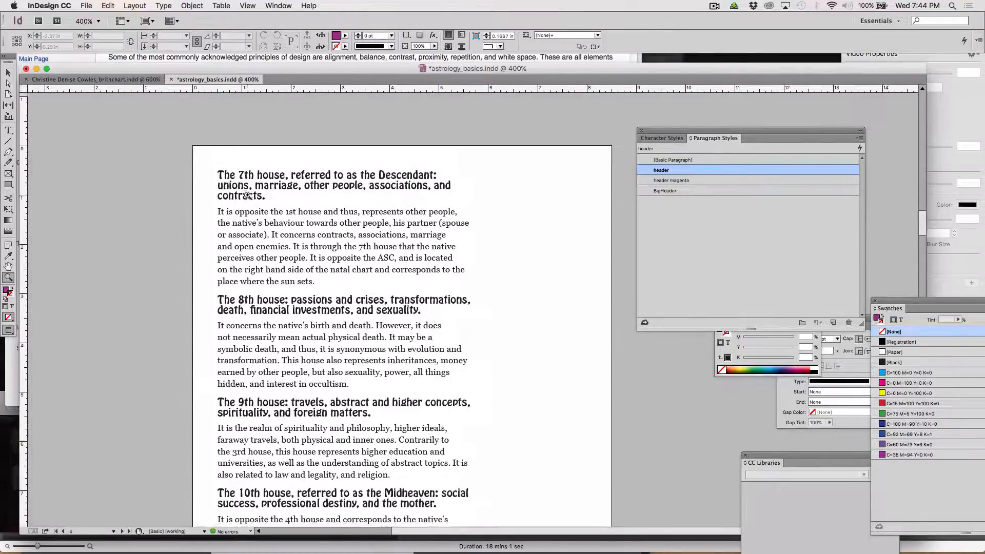
Set the header paragraph style's font size to 14 pt and save the document
double_click(659, 170)
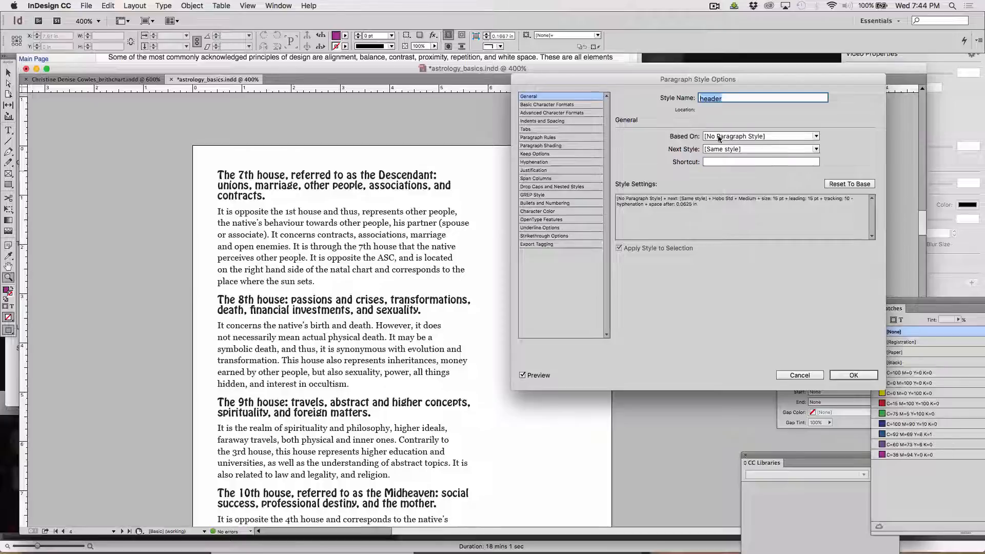
left_click(547, 105)
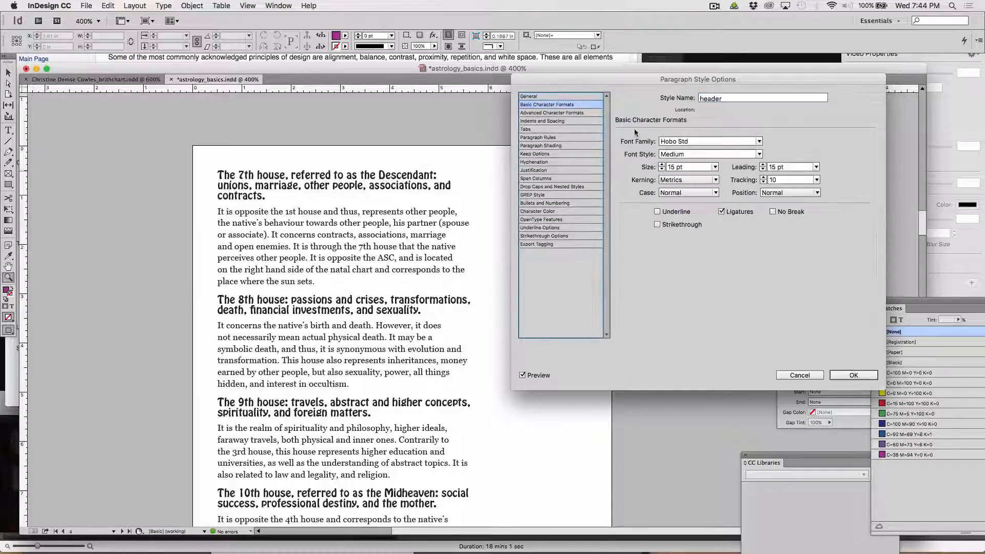
left_click(662, 170)
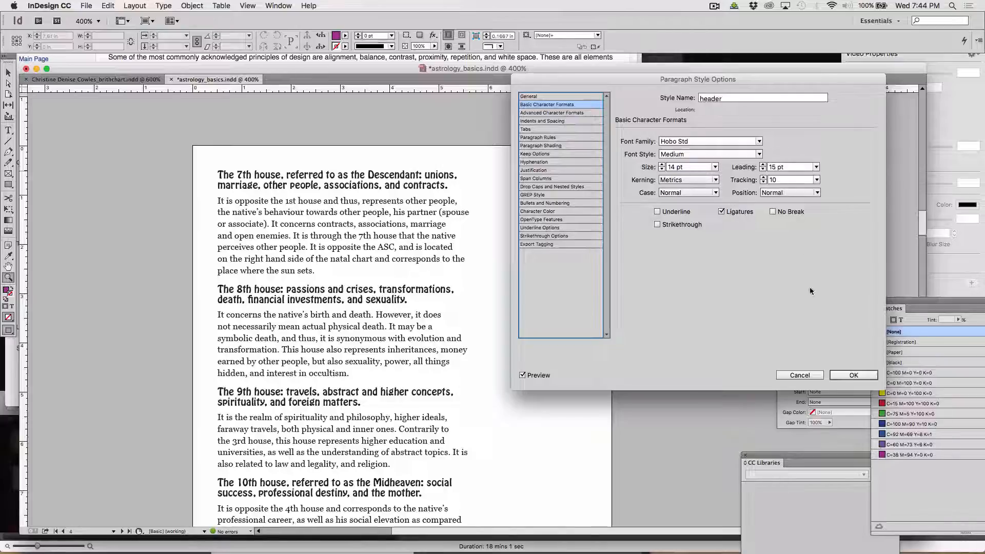
left_click(853, 376)
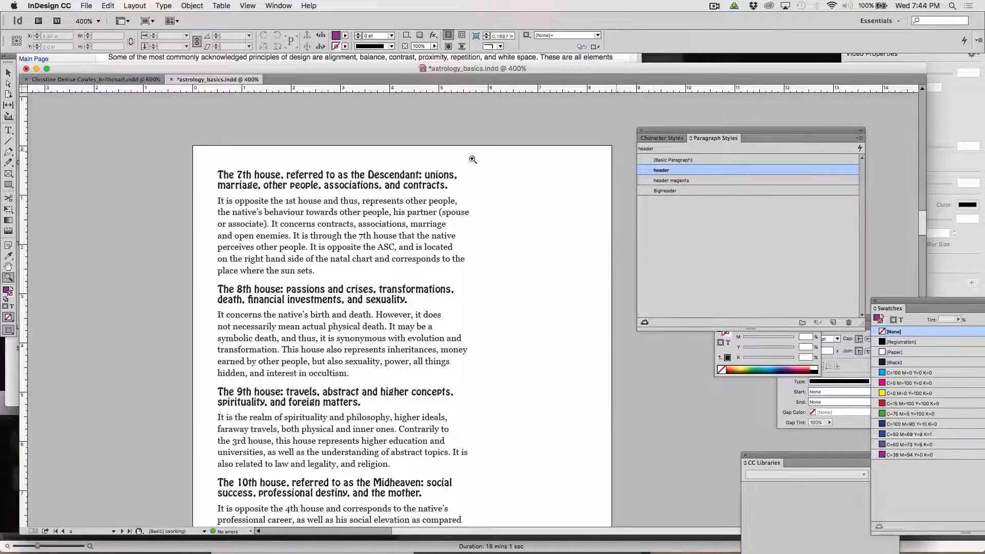
left_click(86, 6)
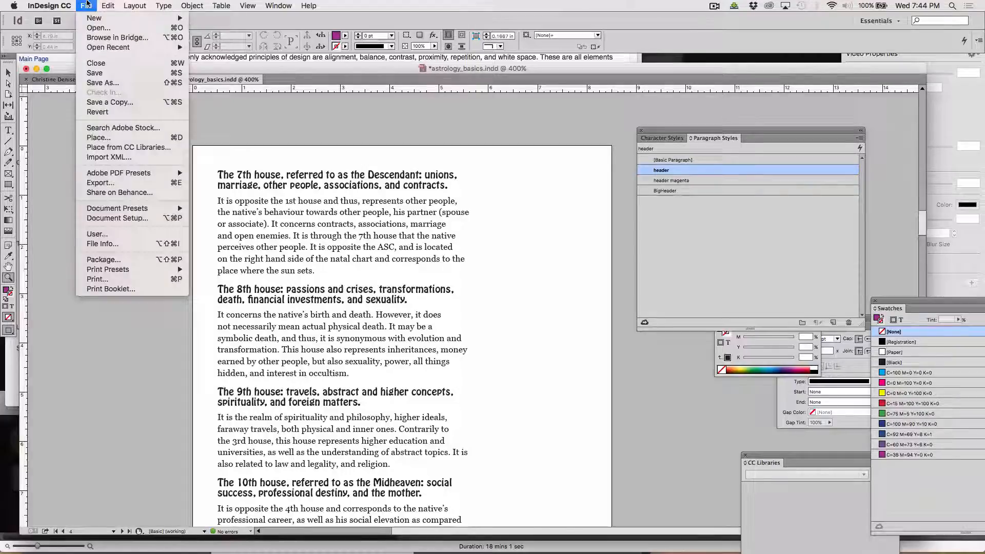
left_click(95, 73)
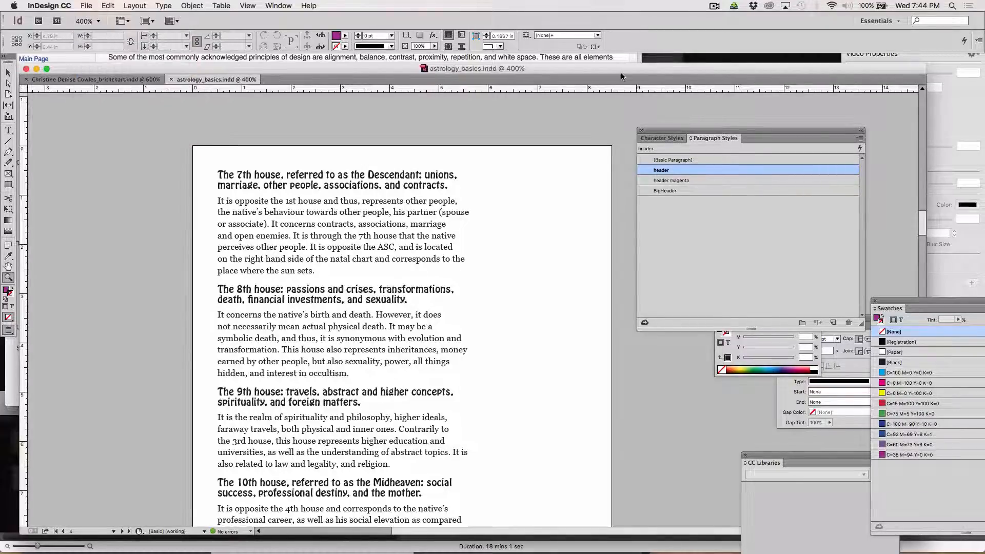
left_click(715, 6)
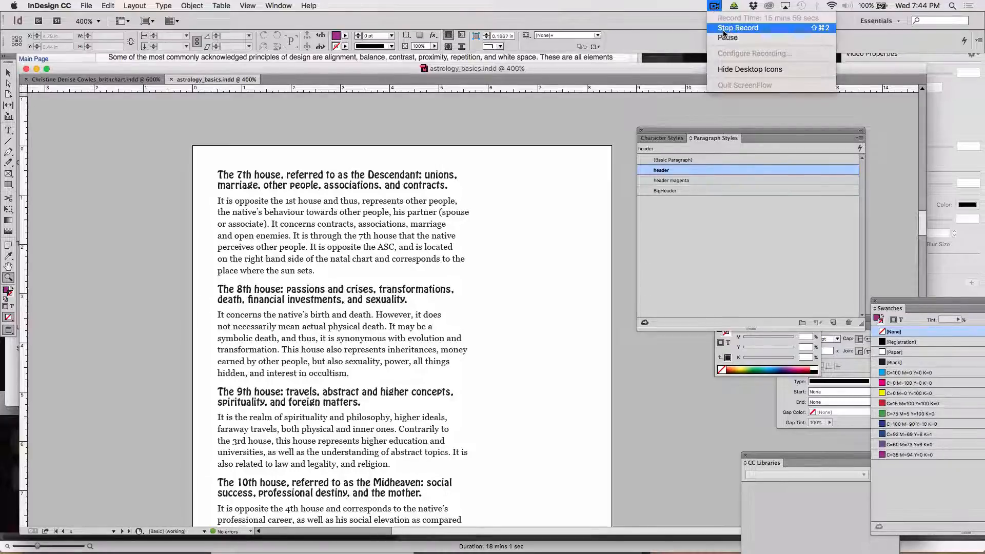